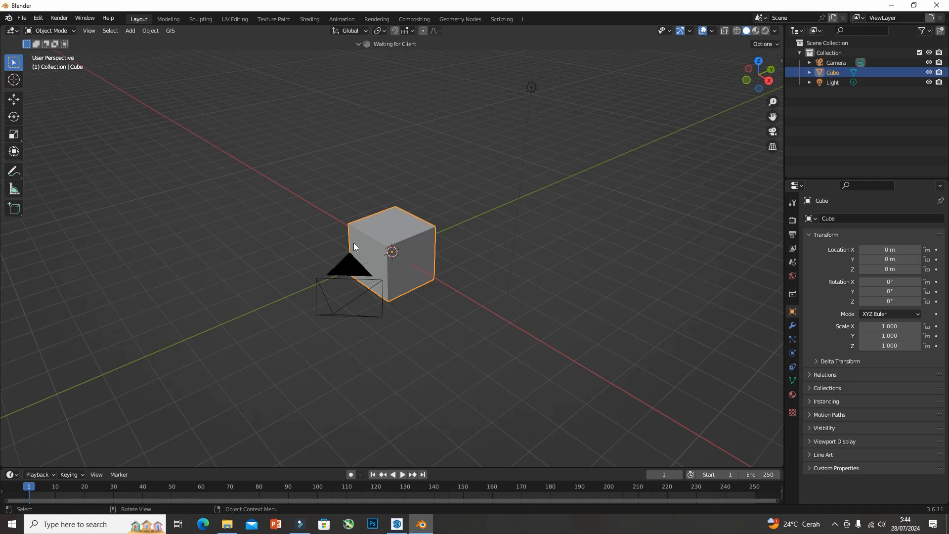
Switch to SketchUp and examine the wooden chair model from several angles
middle_drag(351, 231, 439, 345)
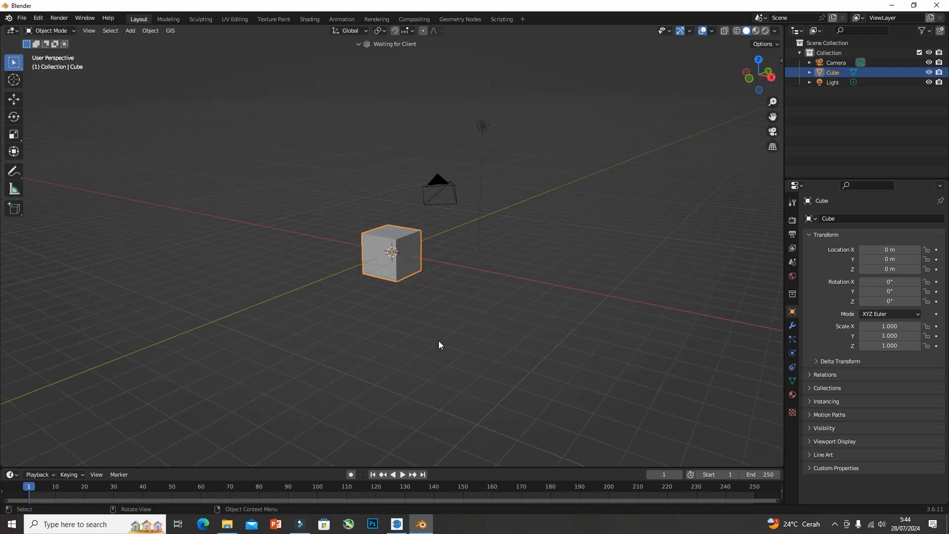
click(397, 524)
key(o)
mouse_move(333, 182)
mouse_down()
mouse_move(494, 197)
mouse_move(399, 246)
mouse_move(367, 221)
mouse_up()
key(space)
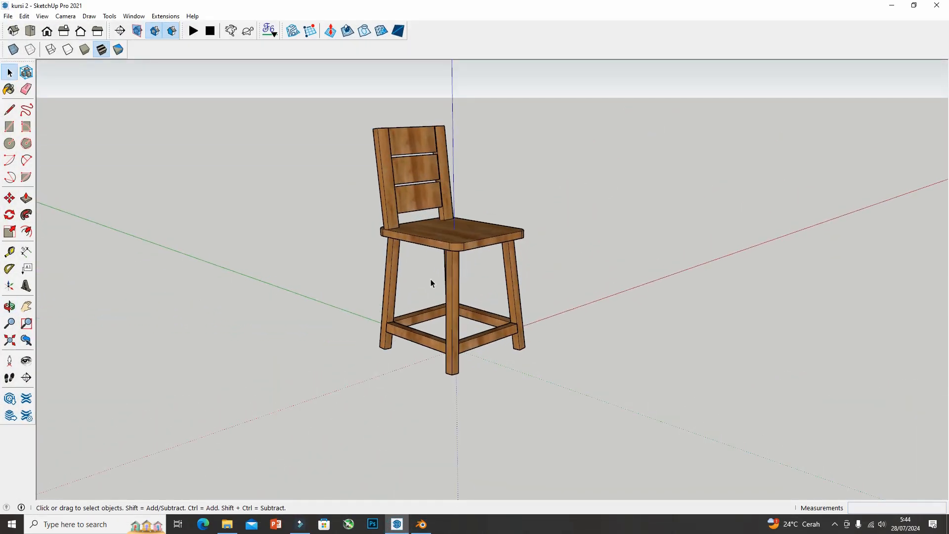
key(o)
drag(430, 282, 395, 297)
key(space)
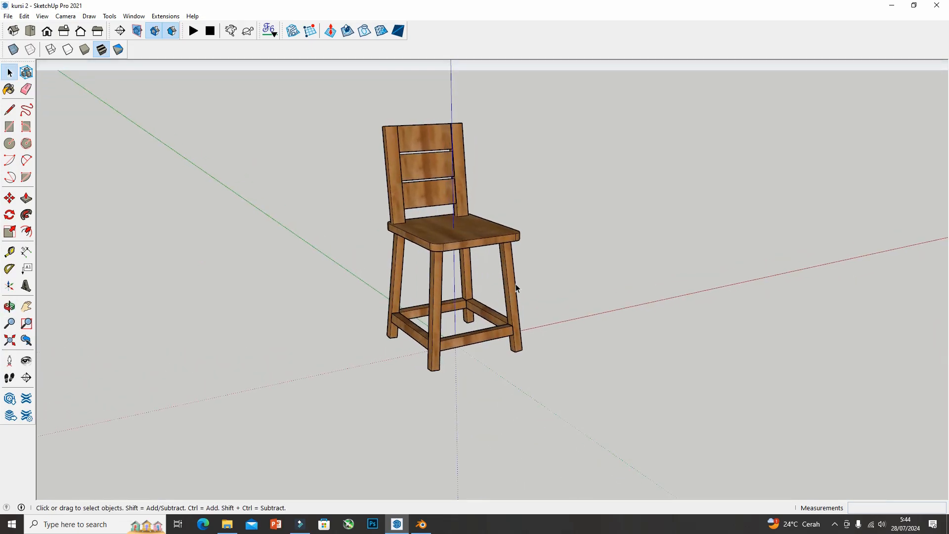
middle_drag(389, 283, 501, 255)
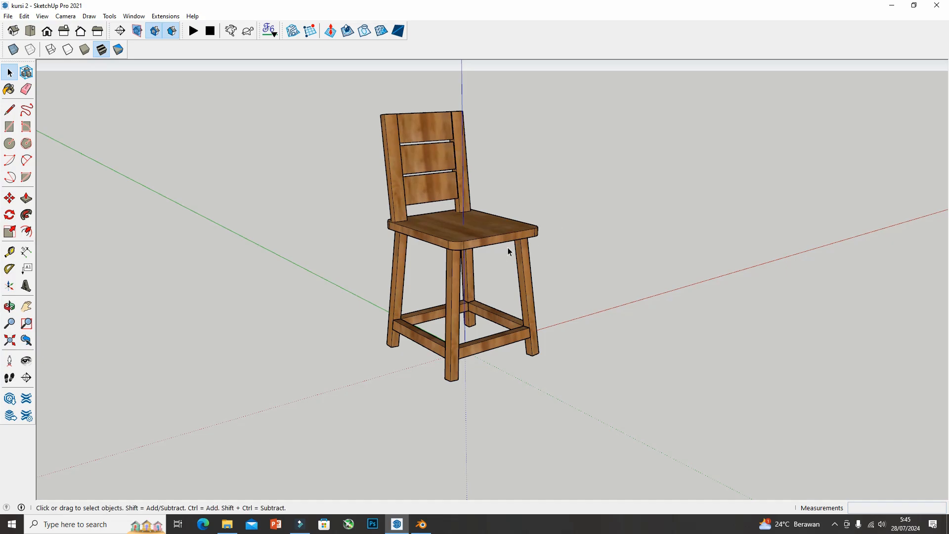
middle_drag(508, 251, 409, 225)
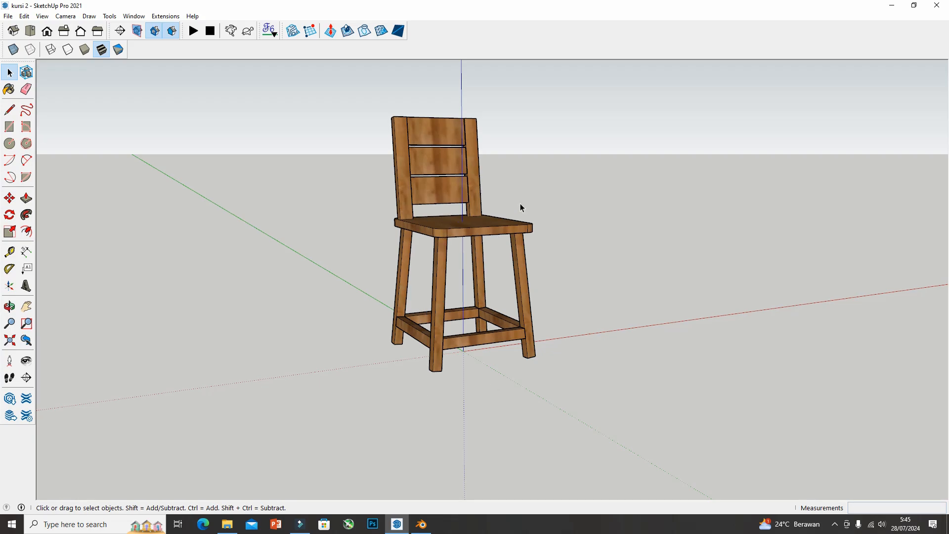
middle_drag(520, 203, 489, 224)
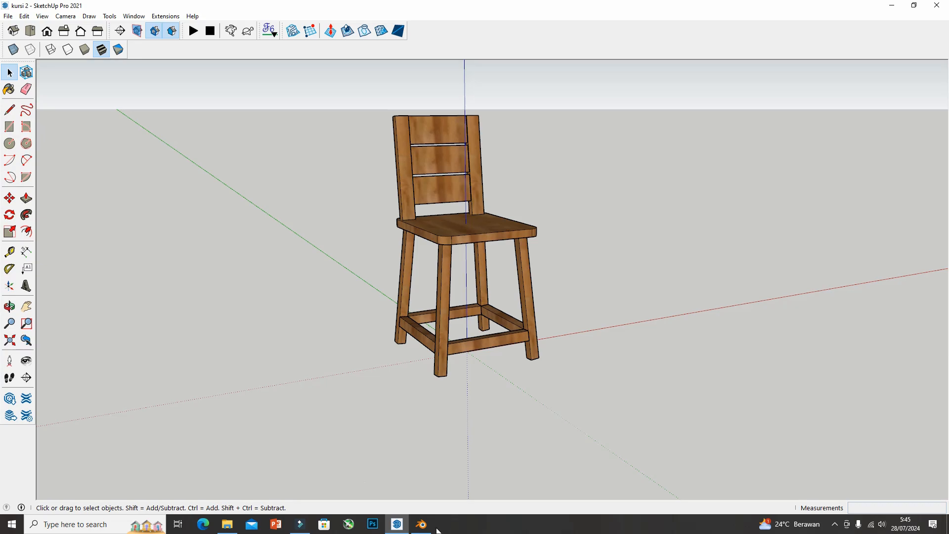
Switch to Blender and delete the default camera, cube and light from the scene
click(421, 524)
middle_drag(442, 198, 568, 346)
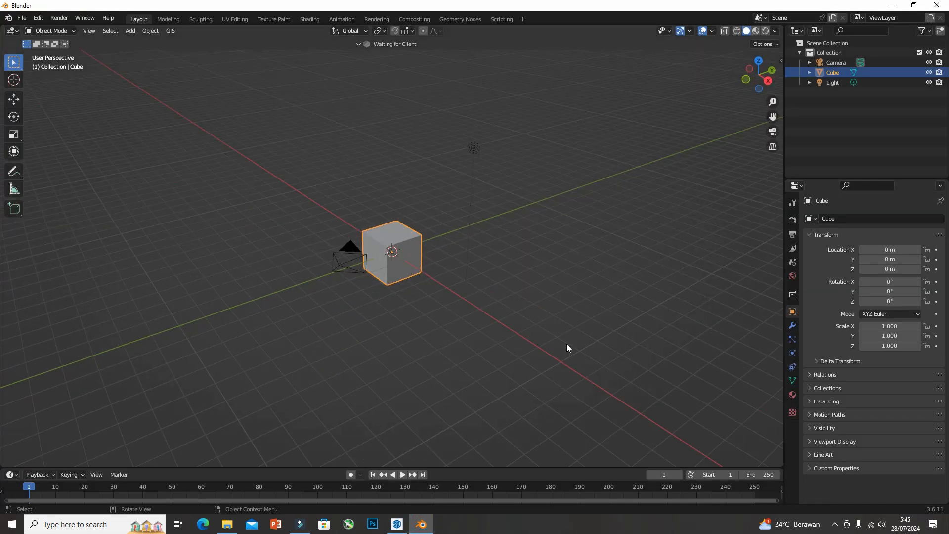
drag(591, 346, 247, 130)
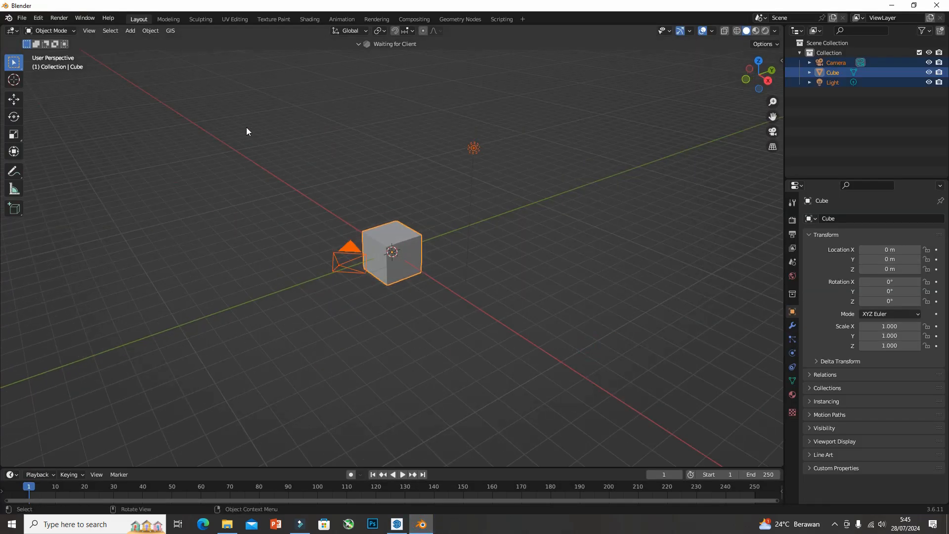
key(Delete)
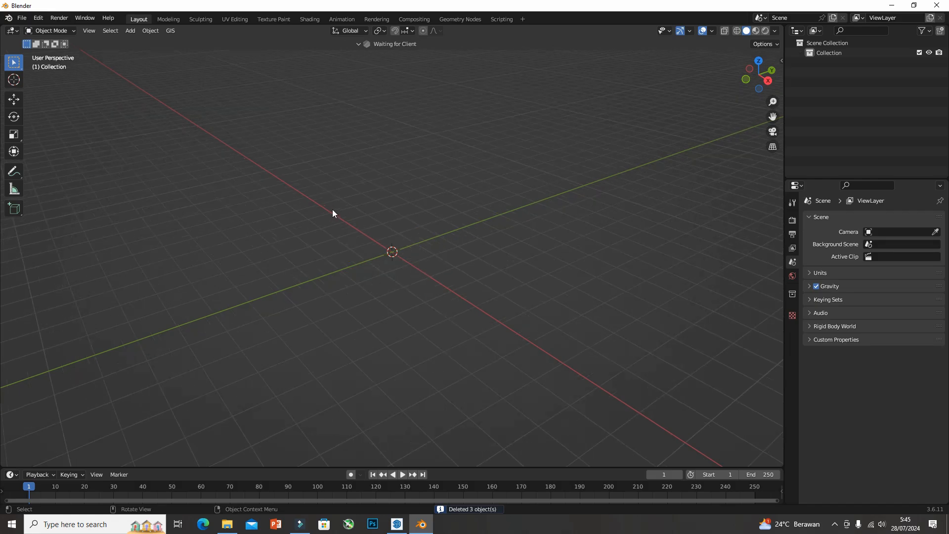
mouse_move(339, 210)
middle_down()
mouse_move(356, 208)
mouse_move(350, 202)
middle_up()
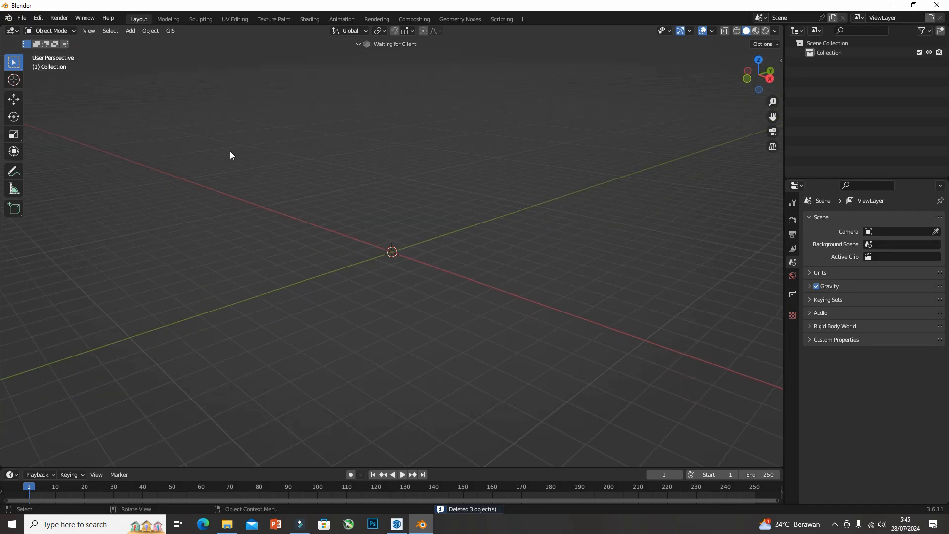
click(22, 19)
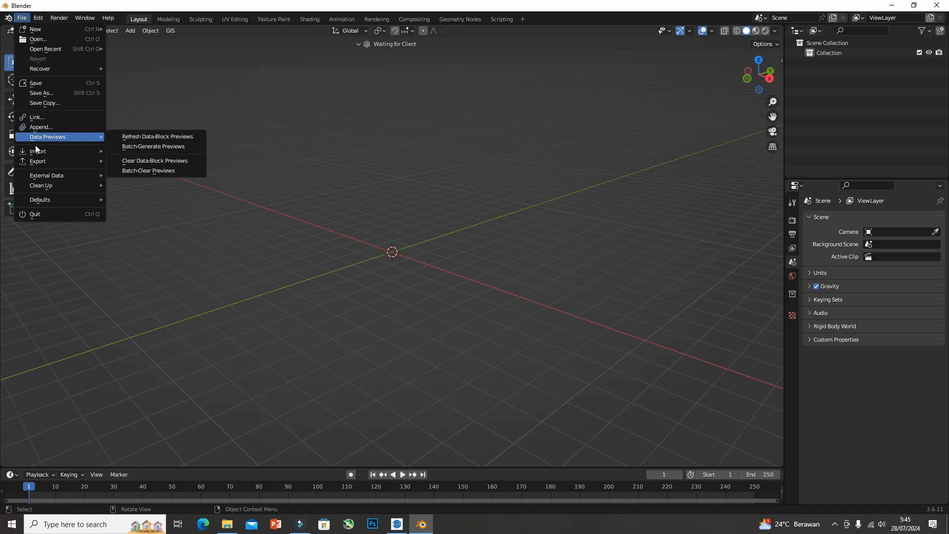
mouse_move(38, 155)
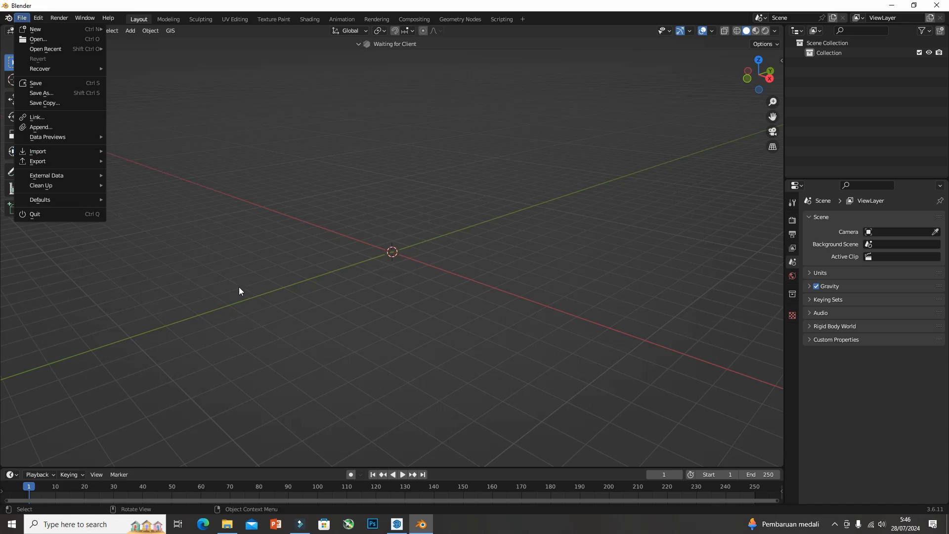
click(239, 290)
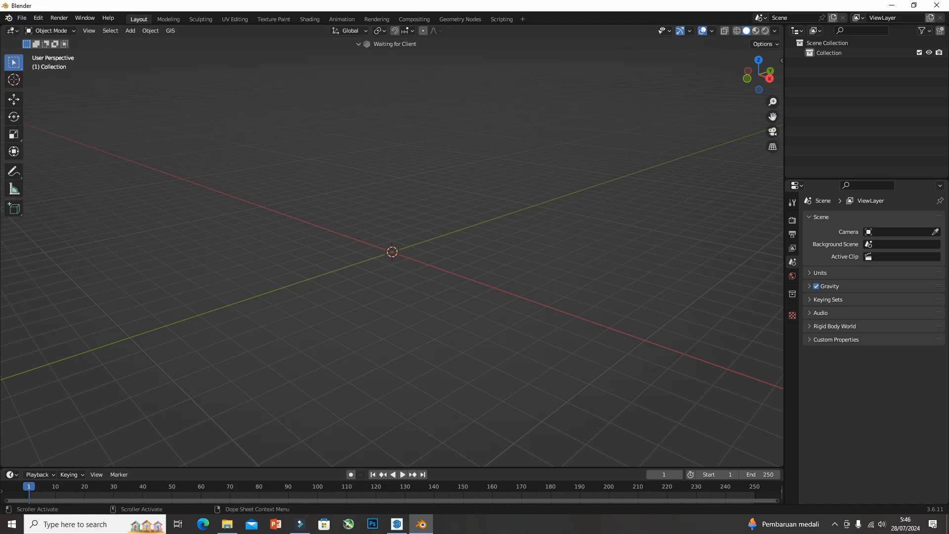
click(397, 524)
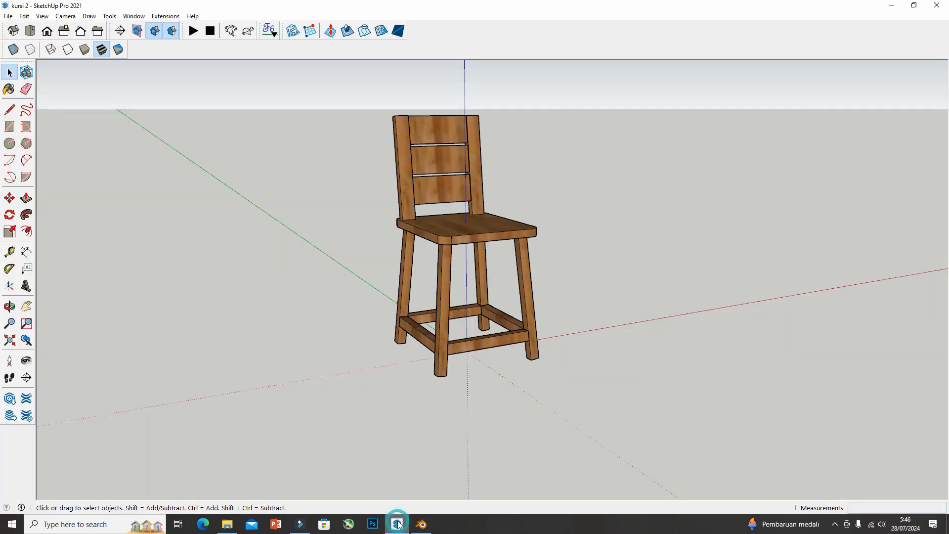
click(8, 16)
mouse_move(44, 193)
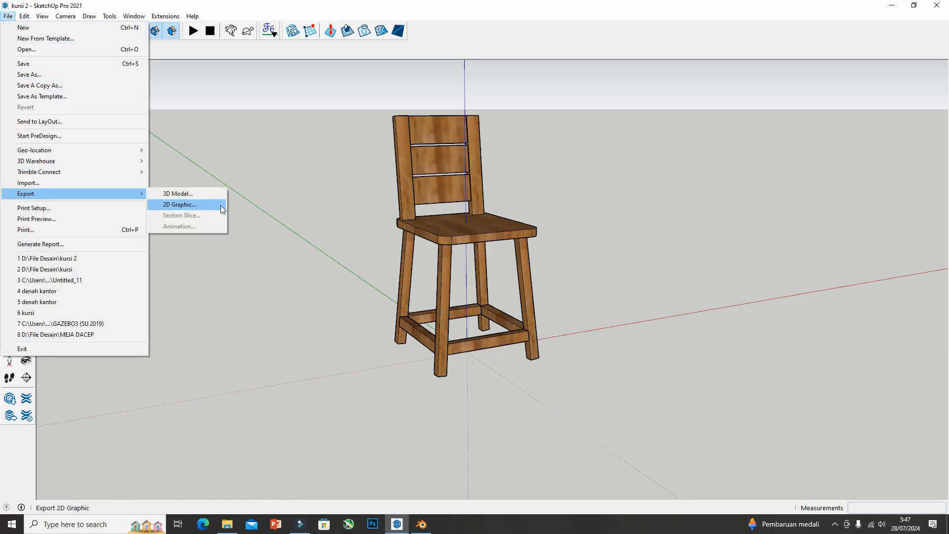
click(197, 193)
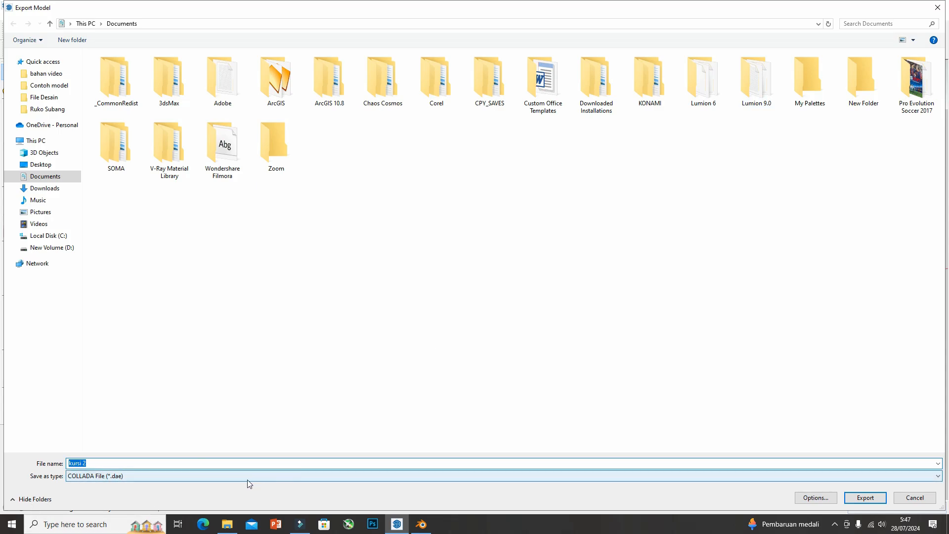
click(938, 7)
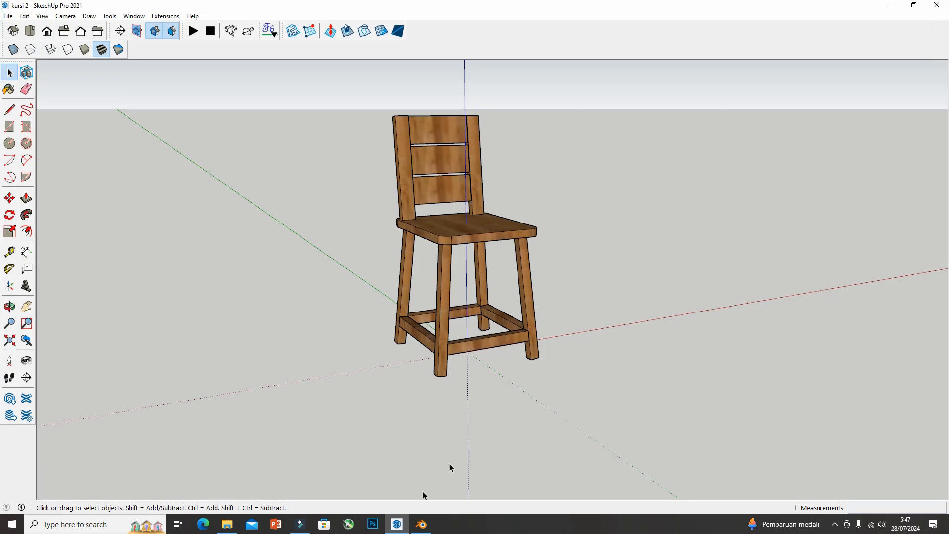
click(422, 525)
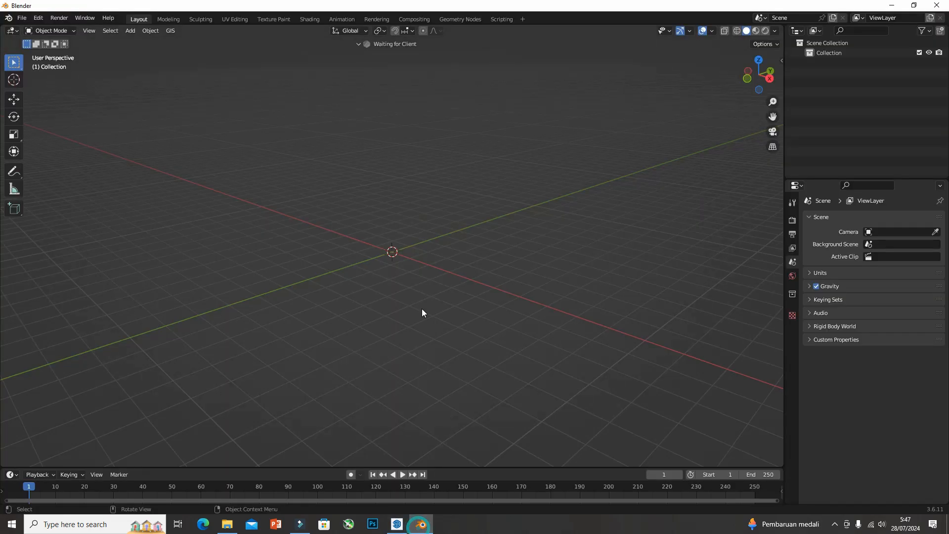
Import the SketchUp scene file kursi 2.skp from D:\File Desain into the empty scene
click(22, 18)
mouse_move(38, 153)
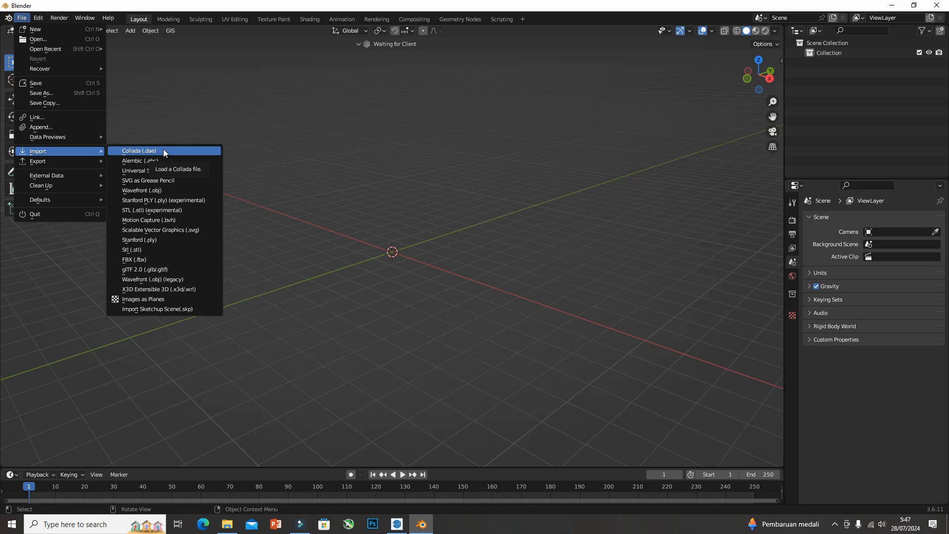
click(179, 310)
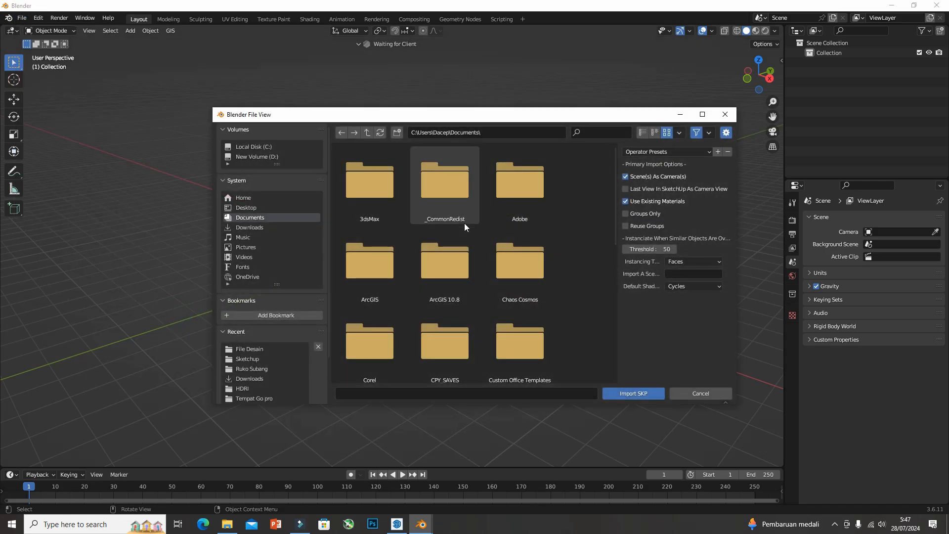
click(257, 156)
scroll(443, 234, down, 2)
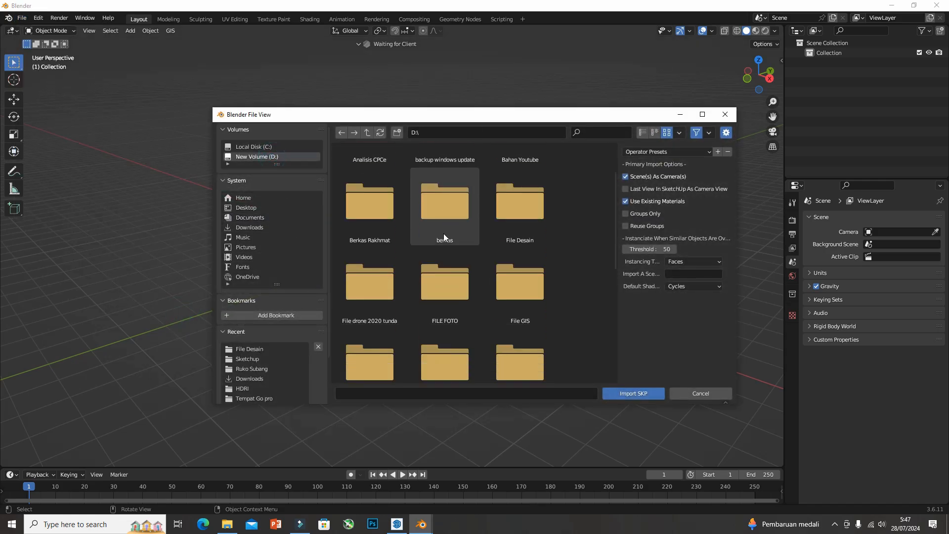
double_click(508, 200)
scroll(472, 245, down, 4)
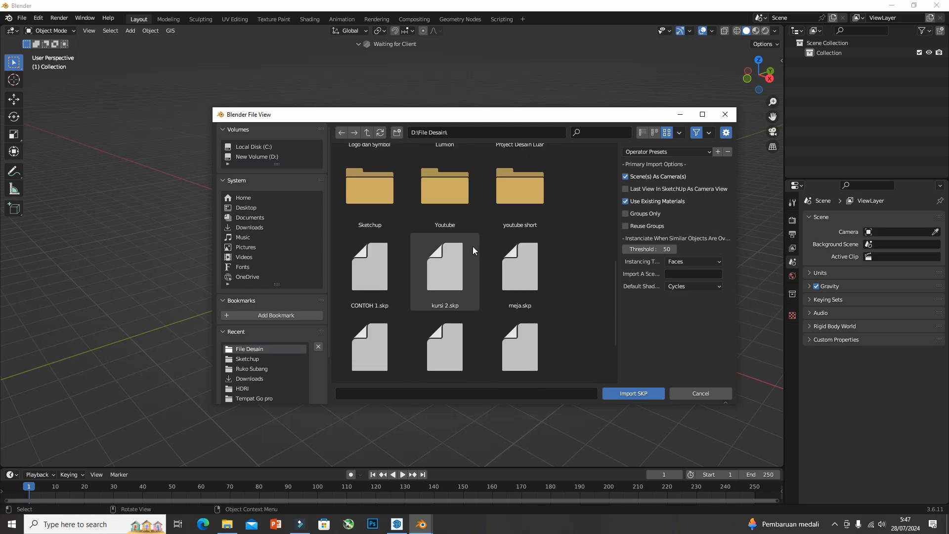
click(452, 274)
click(634, 394)
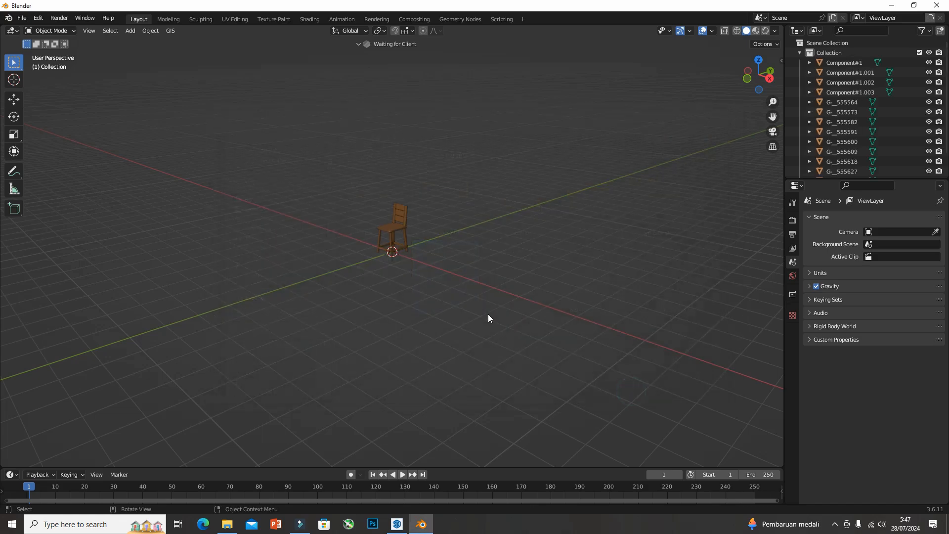
Examine the imported chair up close, selecting its backrest slats and posts one at a time to check that they are separate objects
scroll(387, 219, up, 5)
middle_drag(387, 220, 440, 210)
middle_drag(445, 240, 416, 230)
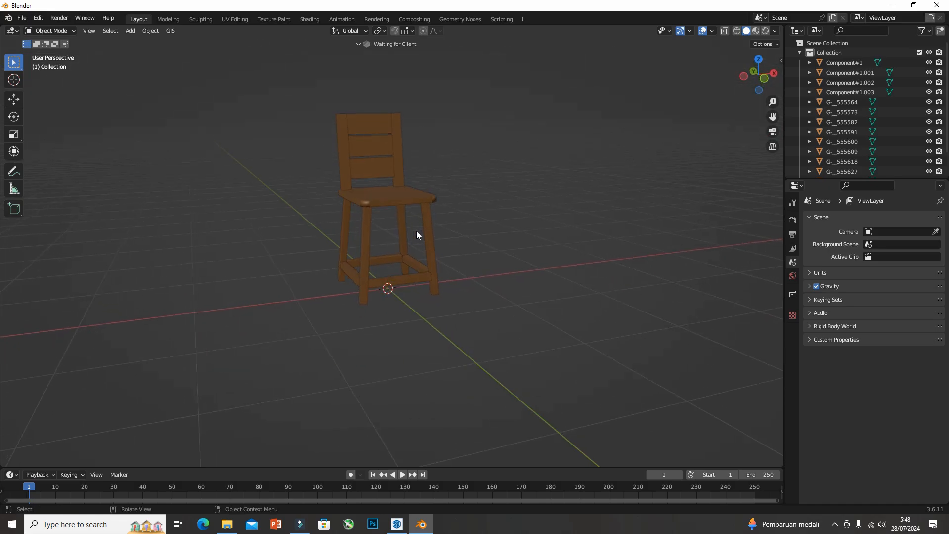
click(368, 149)
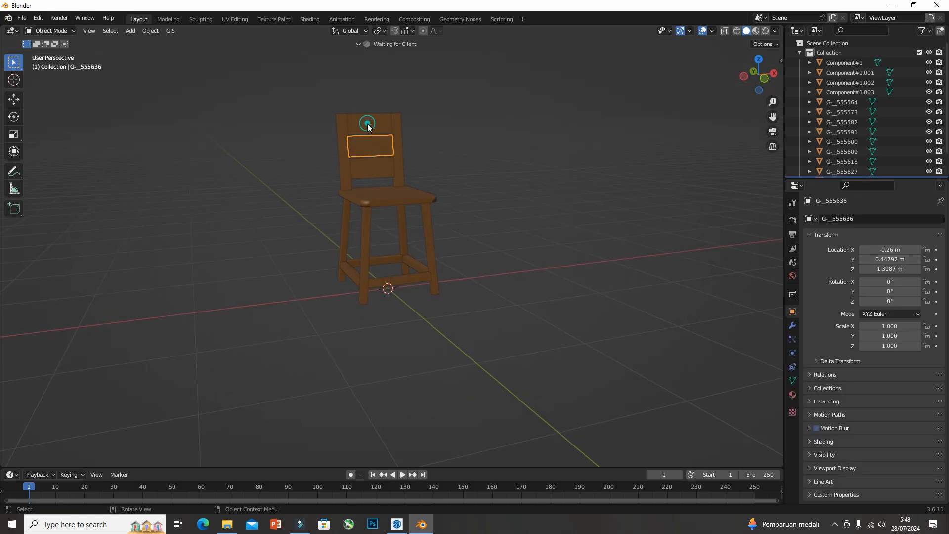
click(368, 127)
click(381, 168)
click(345, 157)
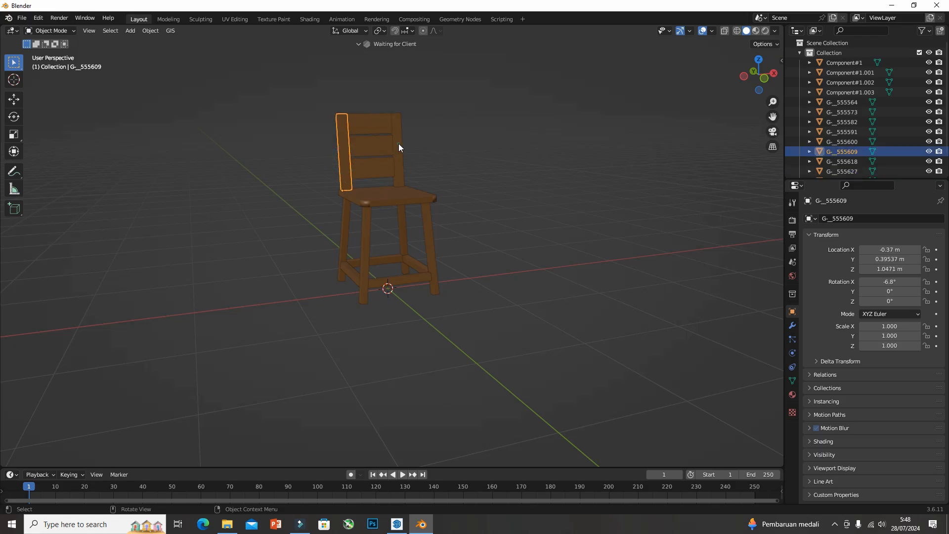
click(398, 143)
click(389, 190)
click(375, 170)
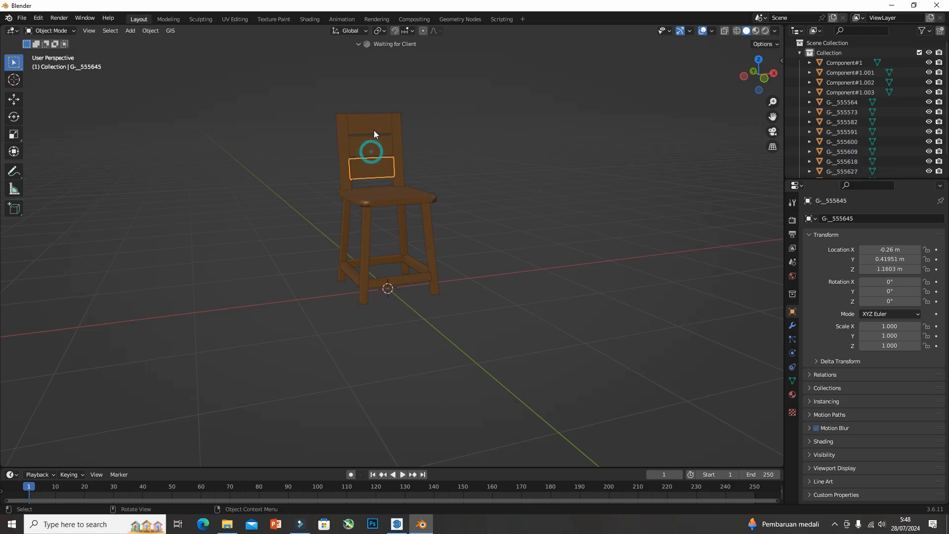
click(373, 129)
click(377, 146)
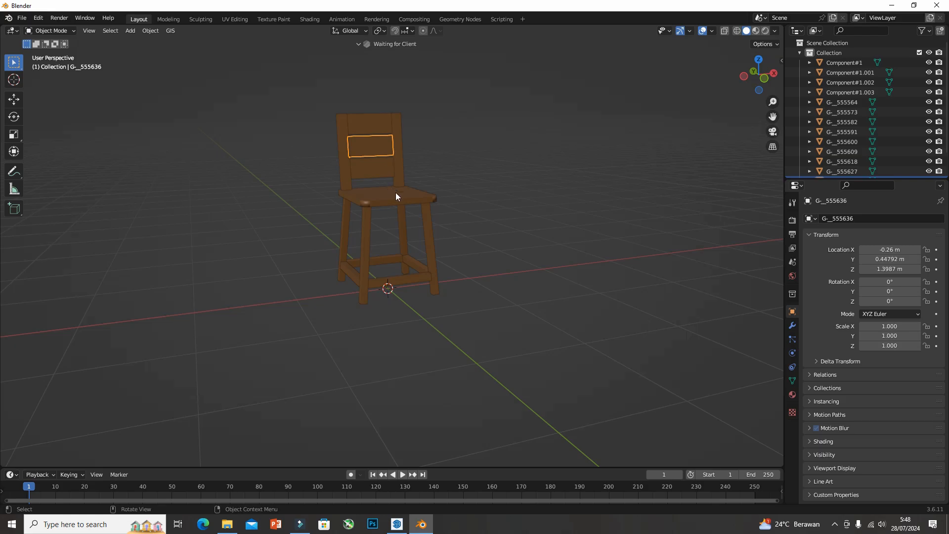
click(401, 179)
click(348, 171)
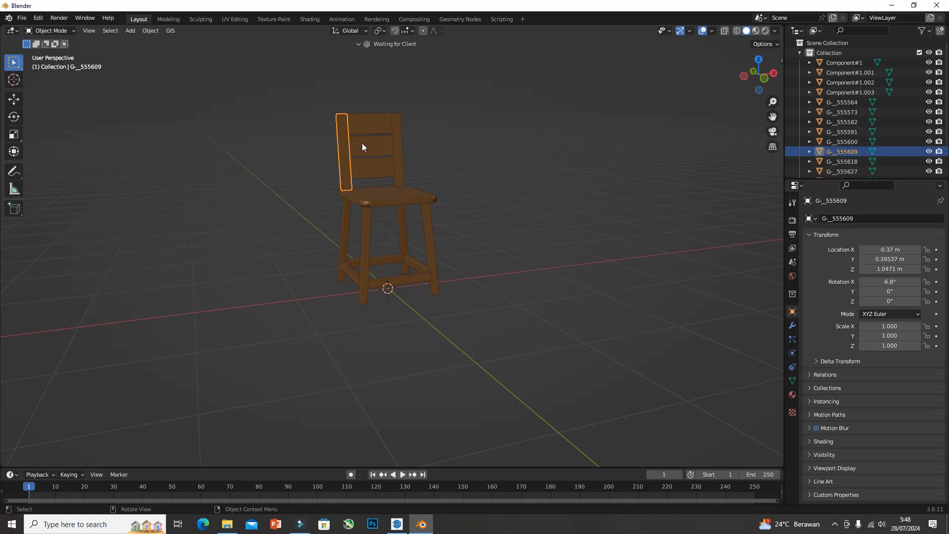
click(373, 134)
click(373, 166)
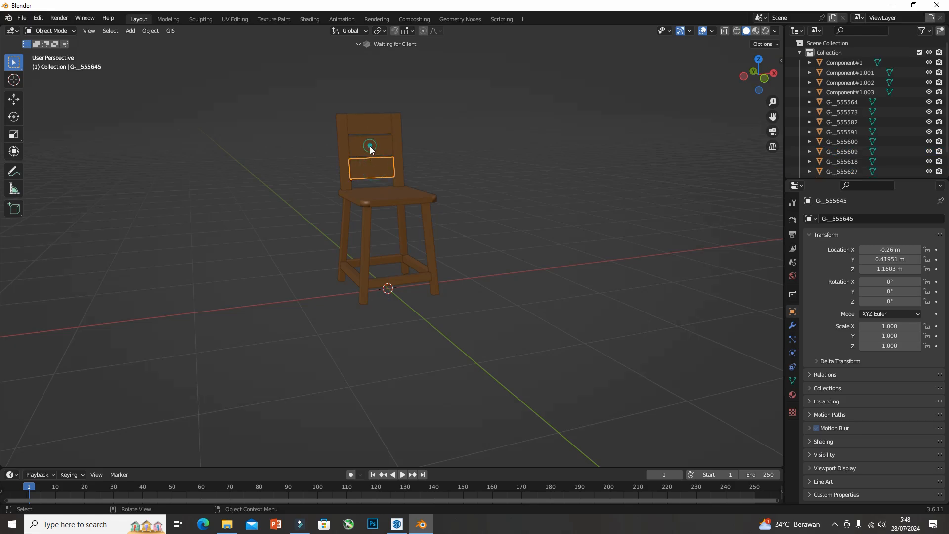
click(370, 147)
Inspect the chair's legs and a backrest post as individual objects, then leave everything deselected
click(428, 223)
click(405, 219)
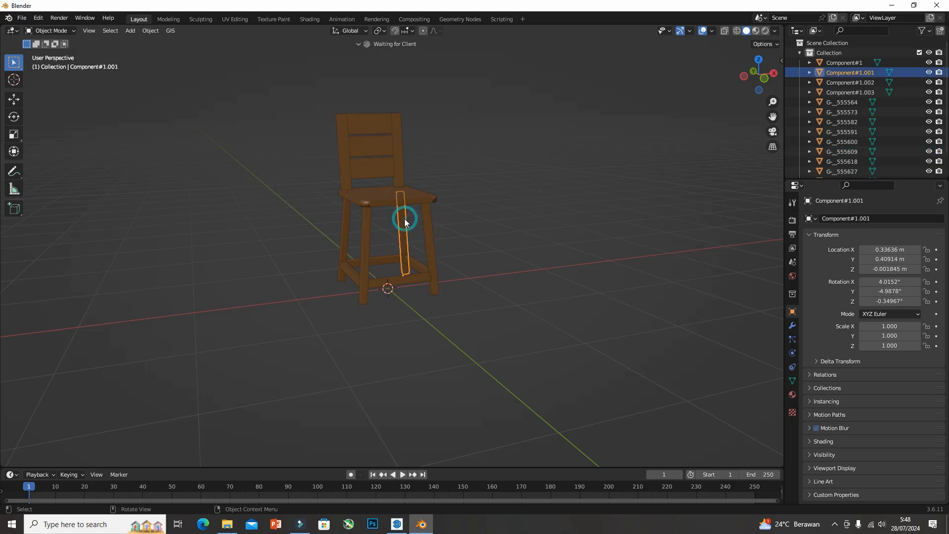
click(366, 229)
click(346, 216)
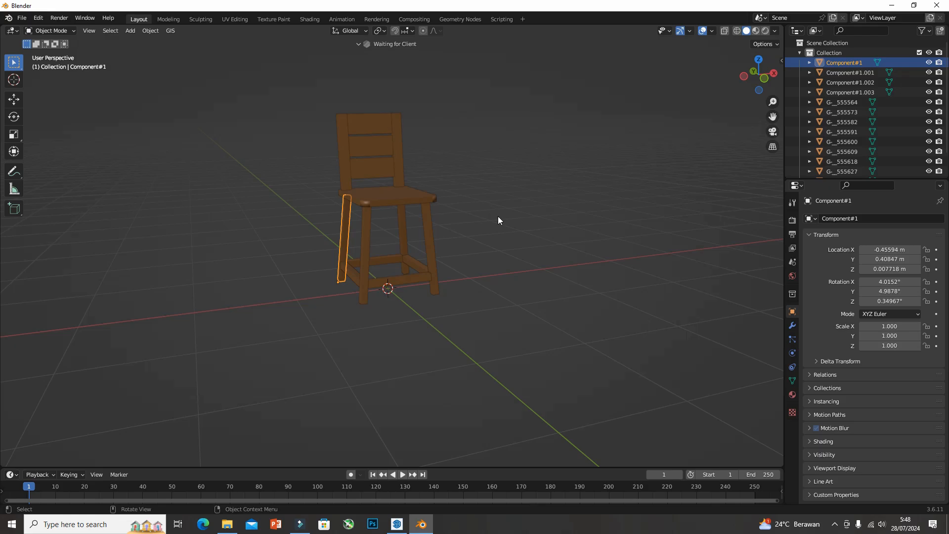
mouse_move(457, 210)
middle_down()
mouse_move(399, 203)
mouse_move(462, 218)
middle_up()
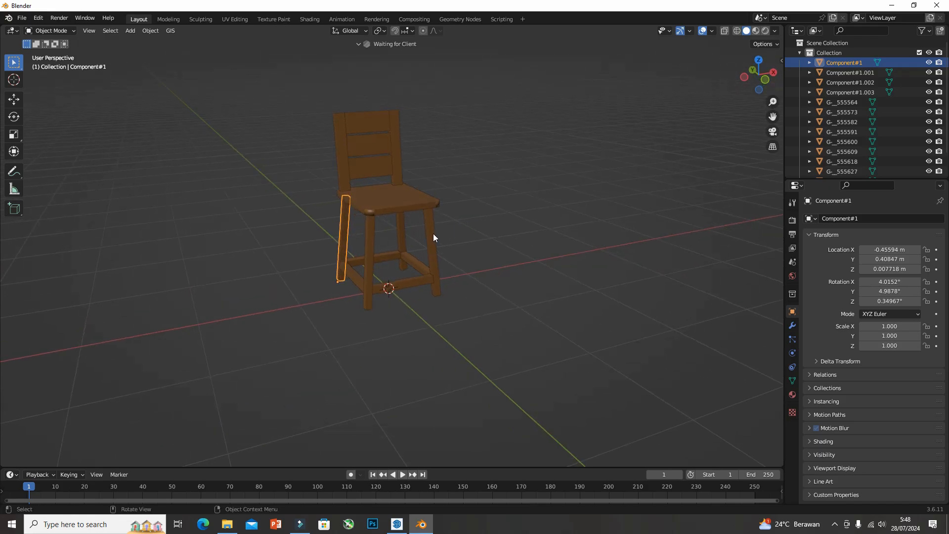
click(433, 233)
click(403, 228)
click(482, 204)
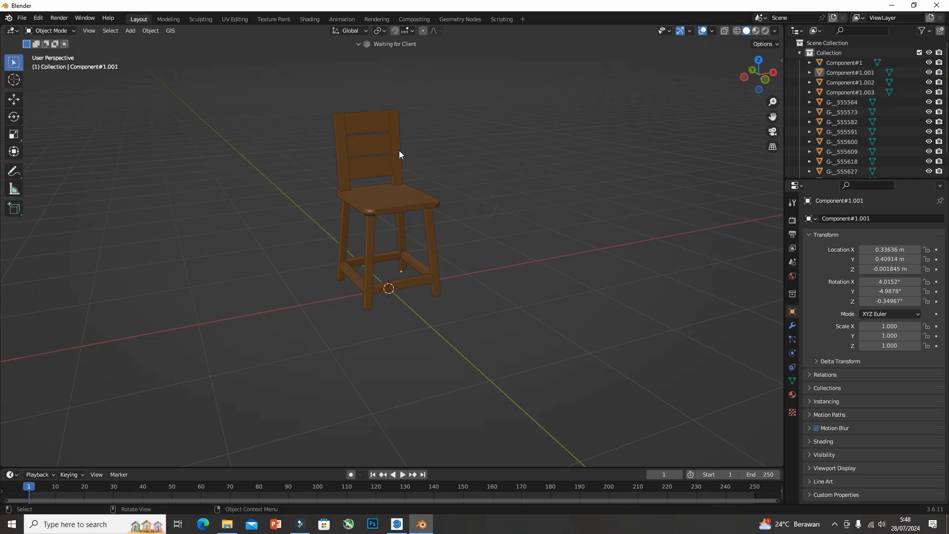
click(397, 148)
click(486, 166)
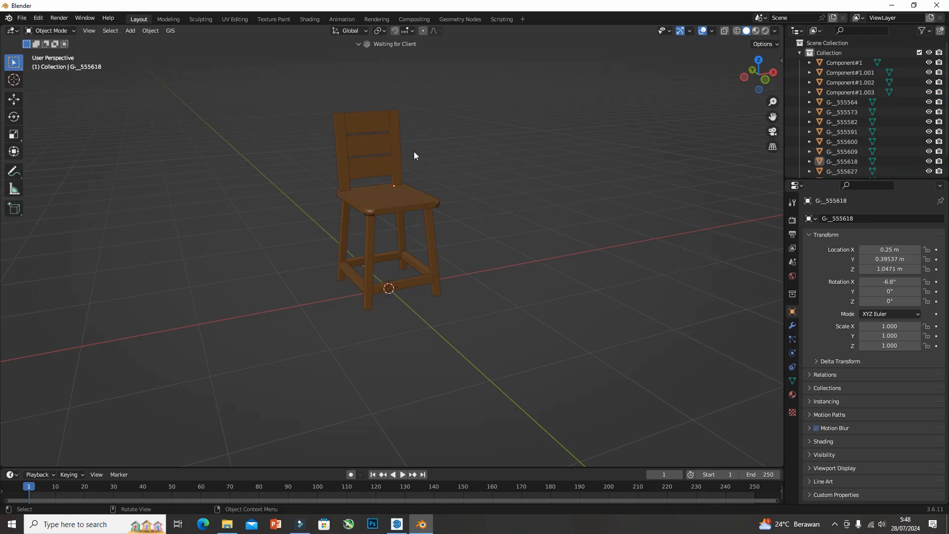
Join the chair's two upright backrest posts into a single object and check that they select together
click(398, 147)
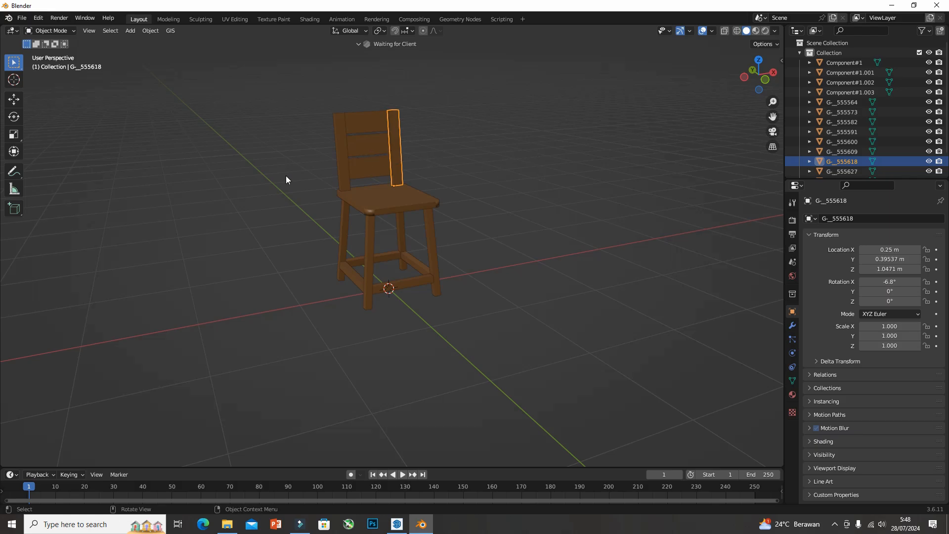
shift+click(345, 153)
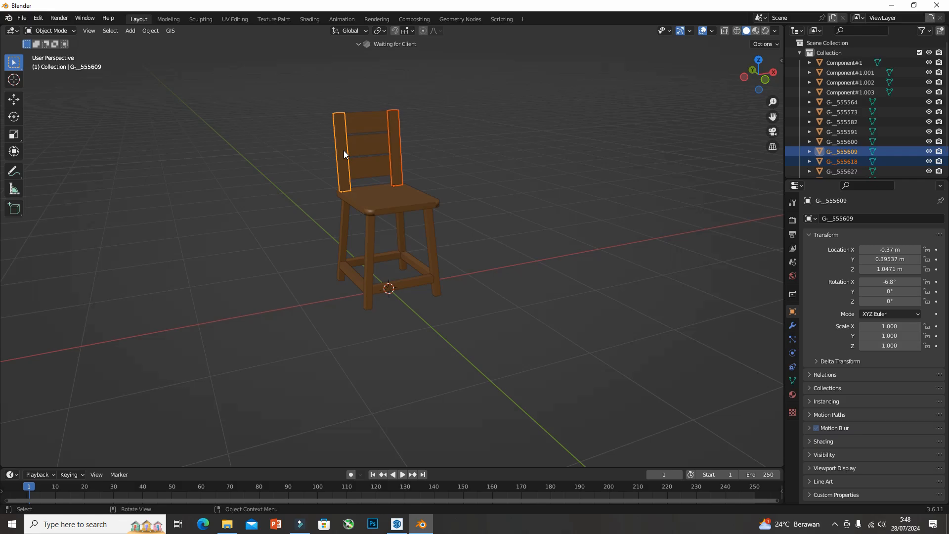
middle_drag(381, 138, 425, 142)
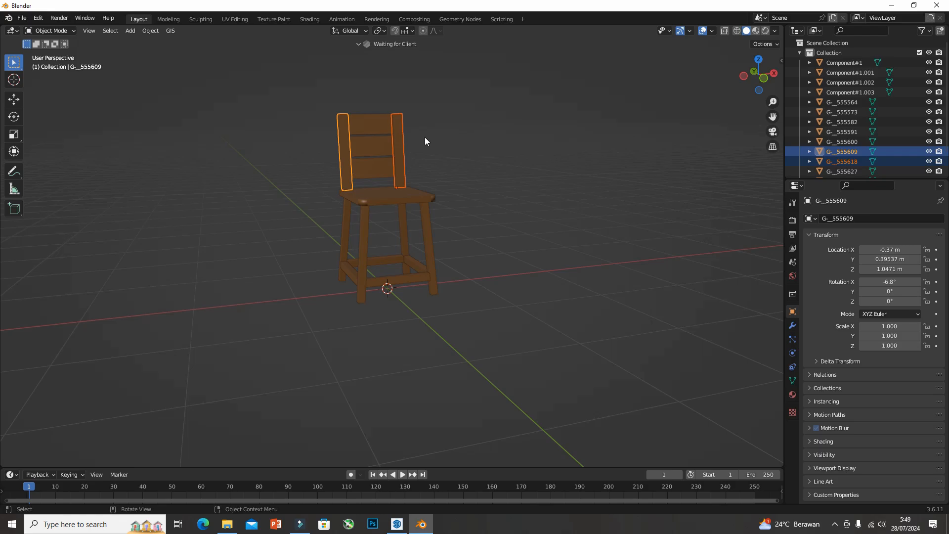
key(ctrl)
key(ctrl+j)
middle_drag(365, 163, 381, 185)
click(468, 165)
click(398, 145)
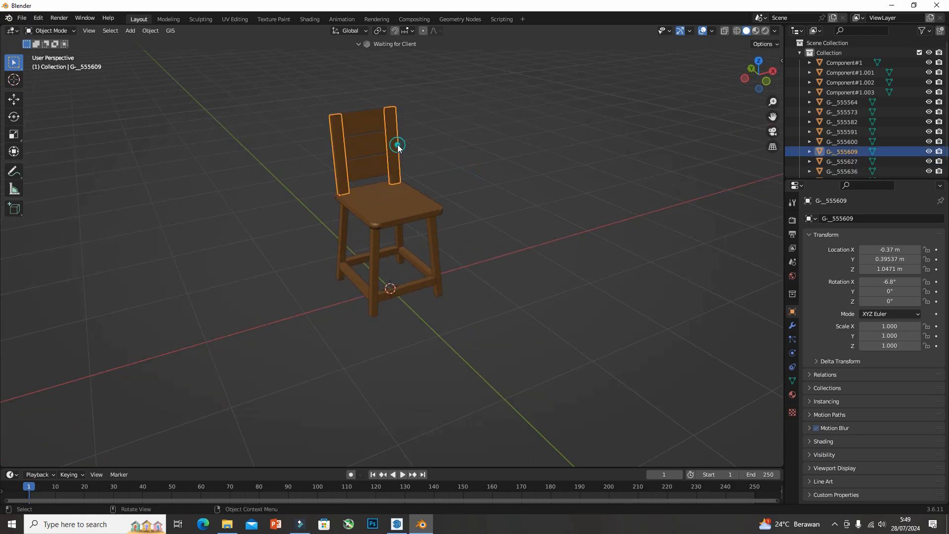
middle_drag(443, 143, 433, 130)
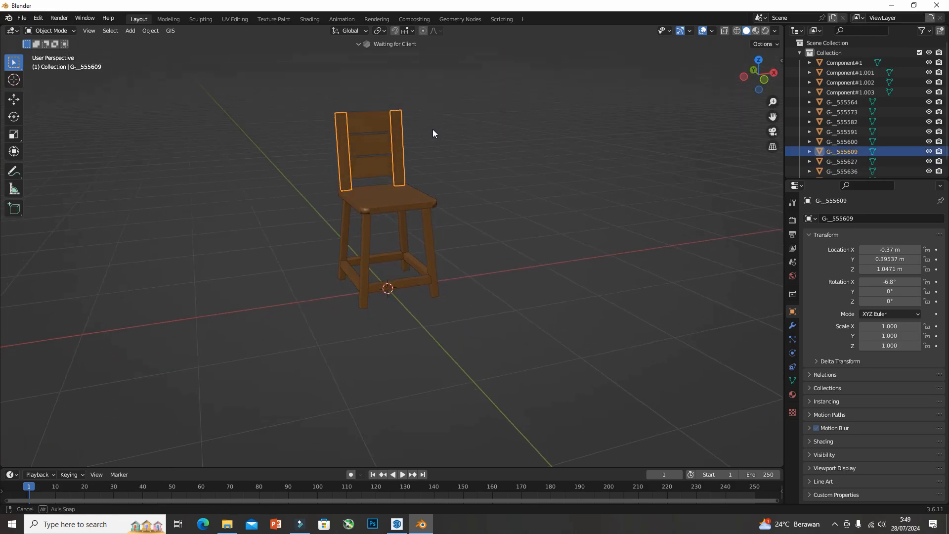
Join the front and back legs on the chair's right-hand side into one object
click(429, 221)
click(404, 222)
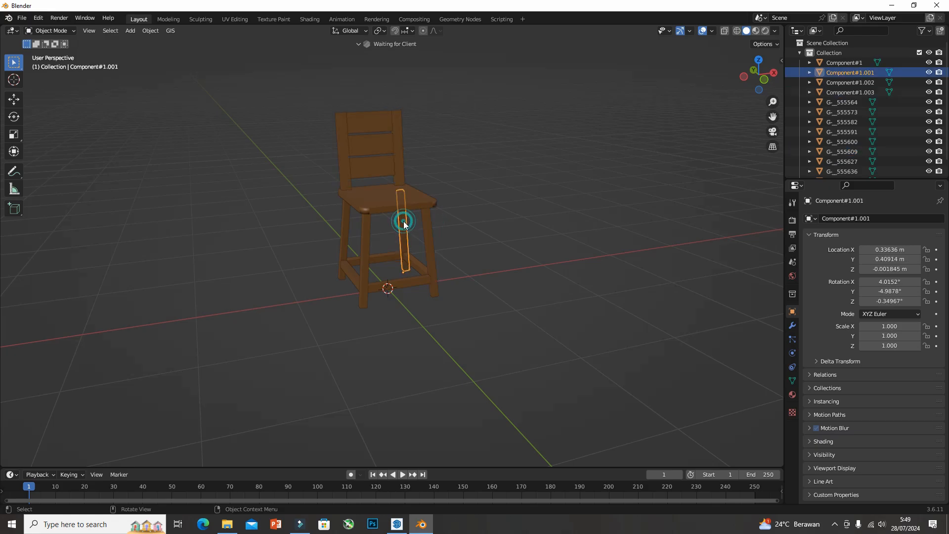
click(429, 232)
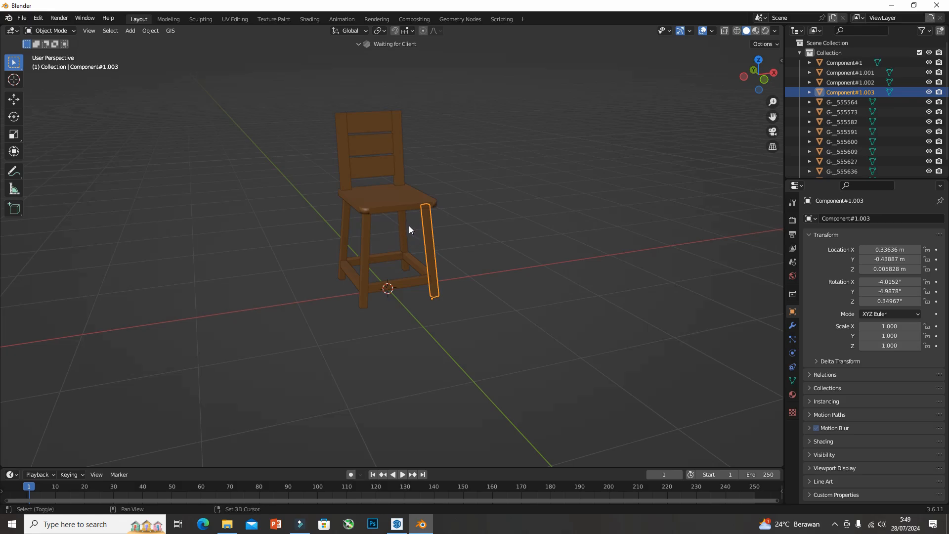
shift+click(408, 225)
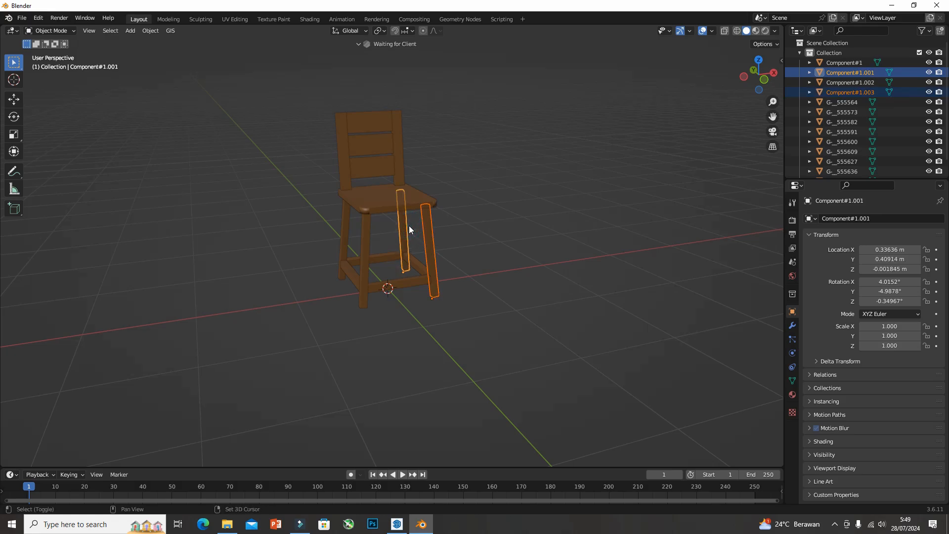
key(ctrl+j)
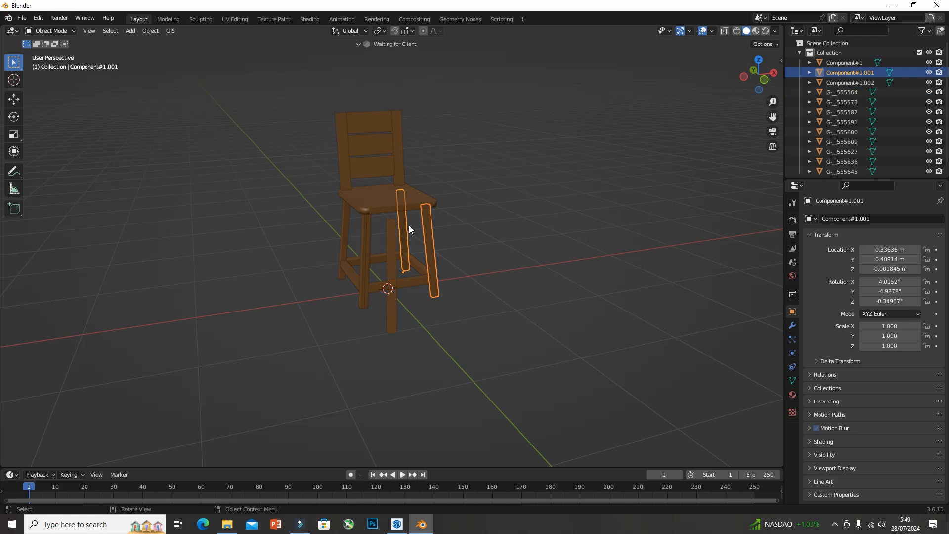
Delete the stray leg object standing out of place under the seat and select the remaining left-hand leg pair
middle_drag(392, 244, 459, 274)
click(493, 249)
key(Delete)
click(360, 236)
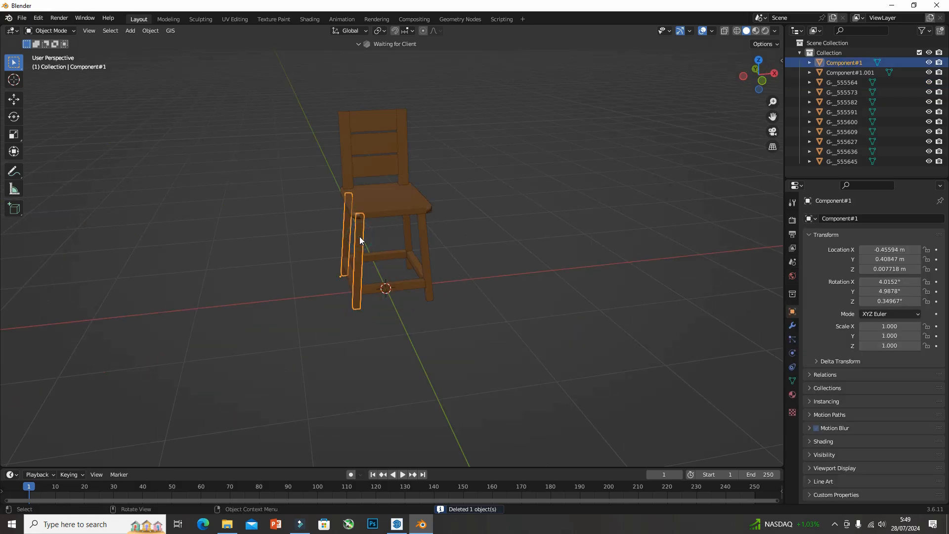
Join the four stretchers connecting the chair's legs into one object
middle_drag(360, 236, 415, 268)
click(406, 273)
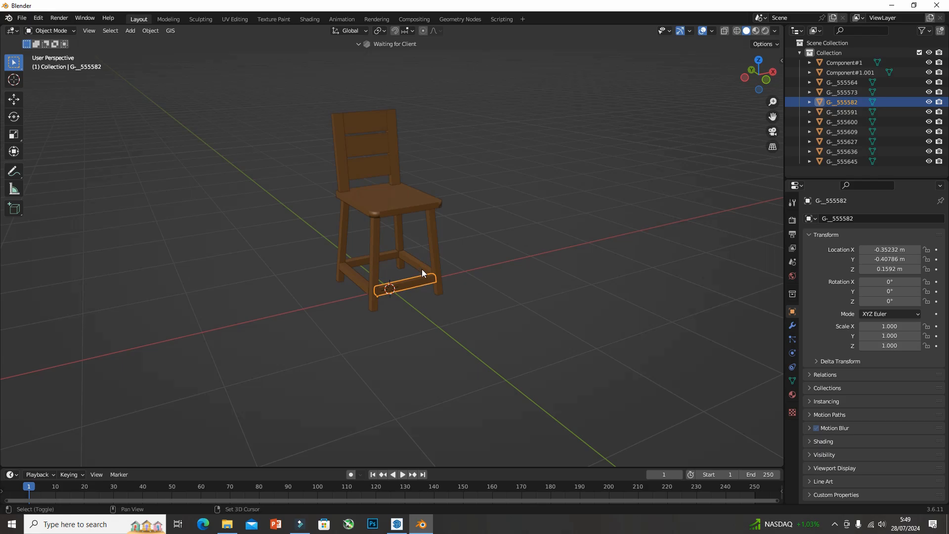
shift+click(388, 255)
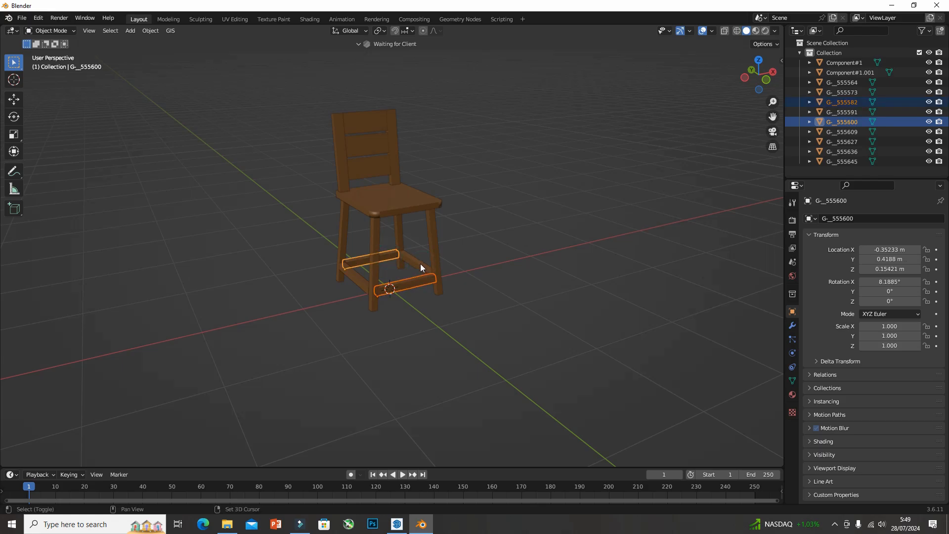
shift+click(420, 264)
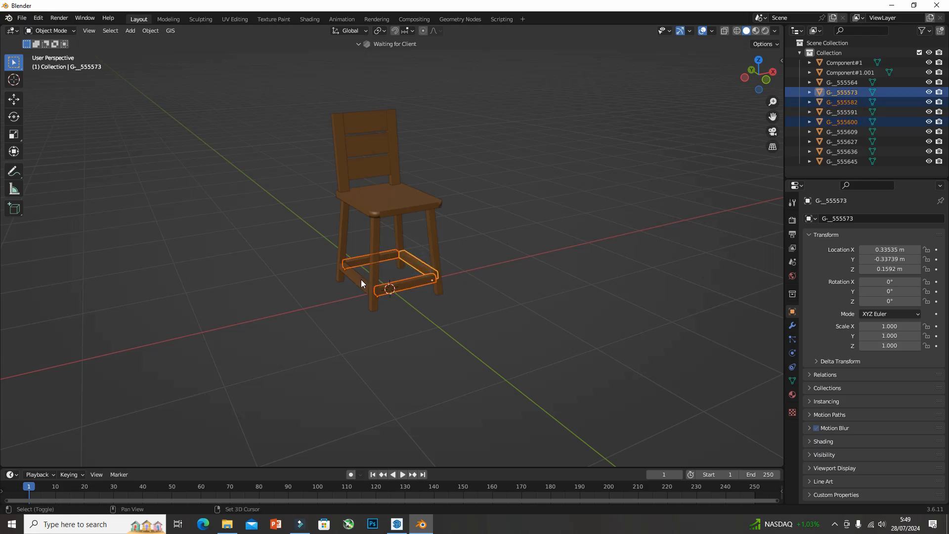
shift+click(361, 279)
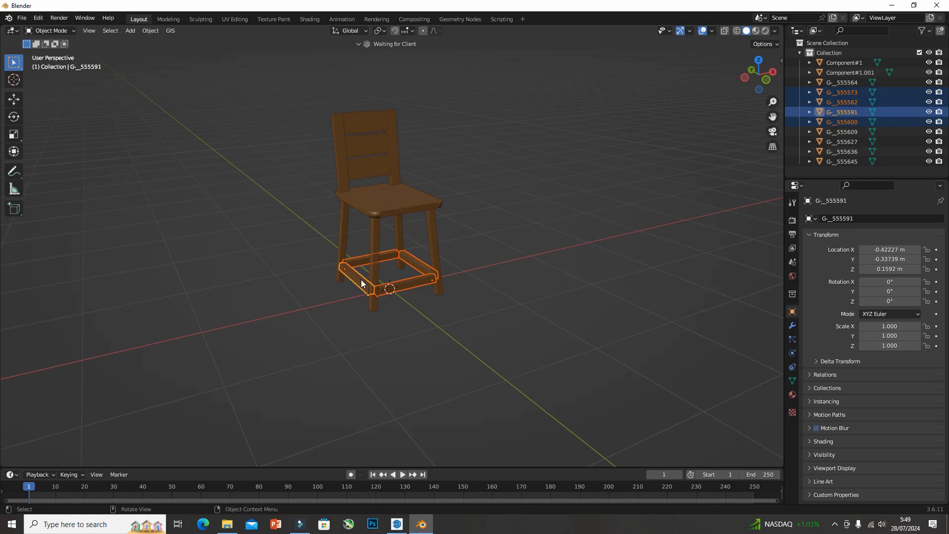
key(ctrl+j)
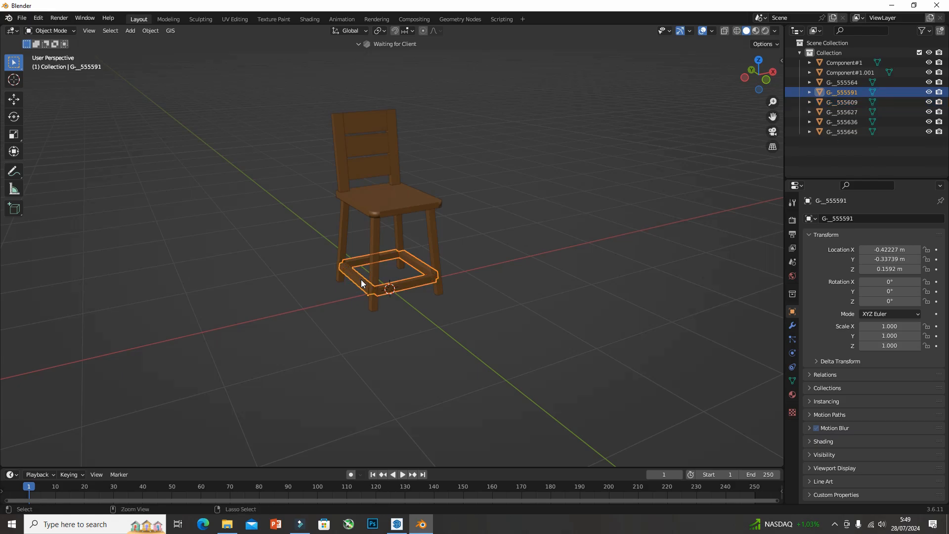
Examine how the chair is grouped by selecting the stretchers, each leg pair, the seat and the backrest parts one at a time
click(441, 249)
click(415, 280)
click(423, 245)
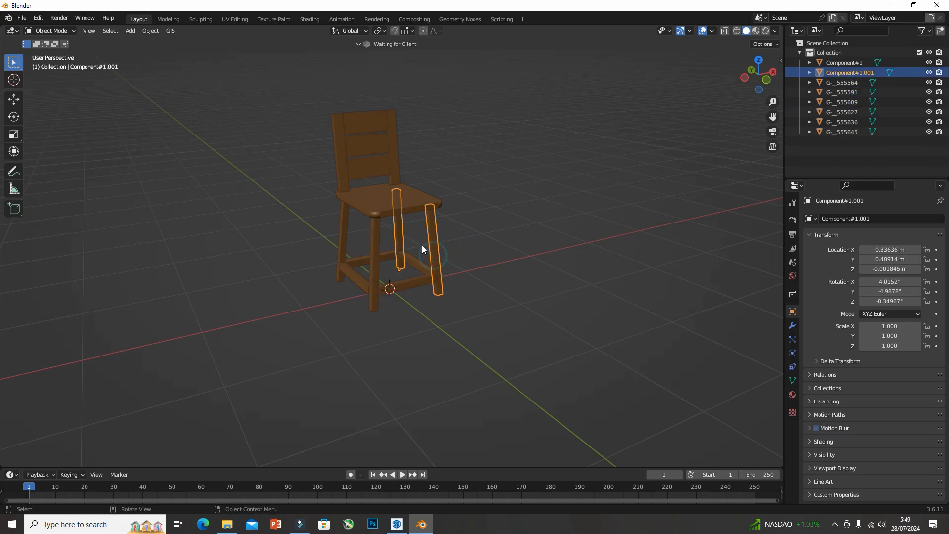
click(372, 246)
click(359, 196)
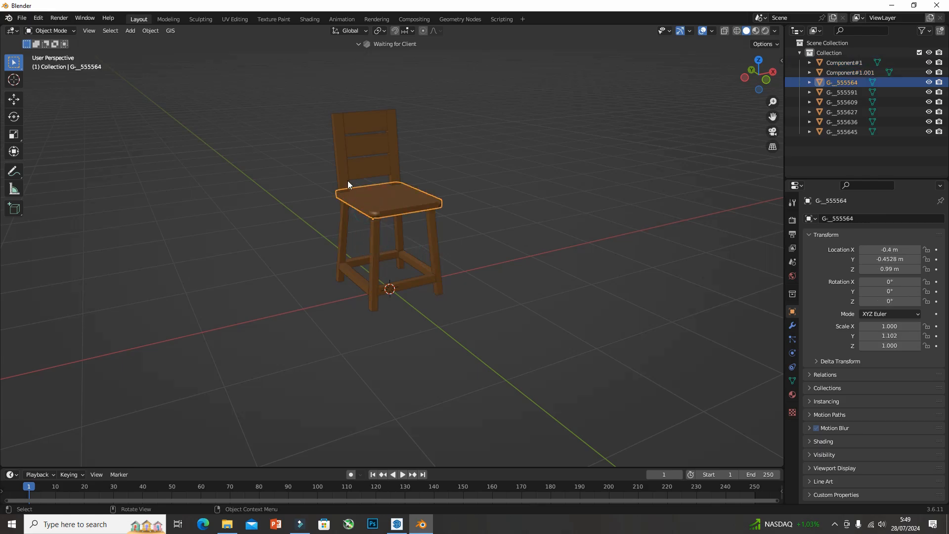
click(347, 176)
click(347, 176)
click(362, 147)
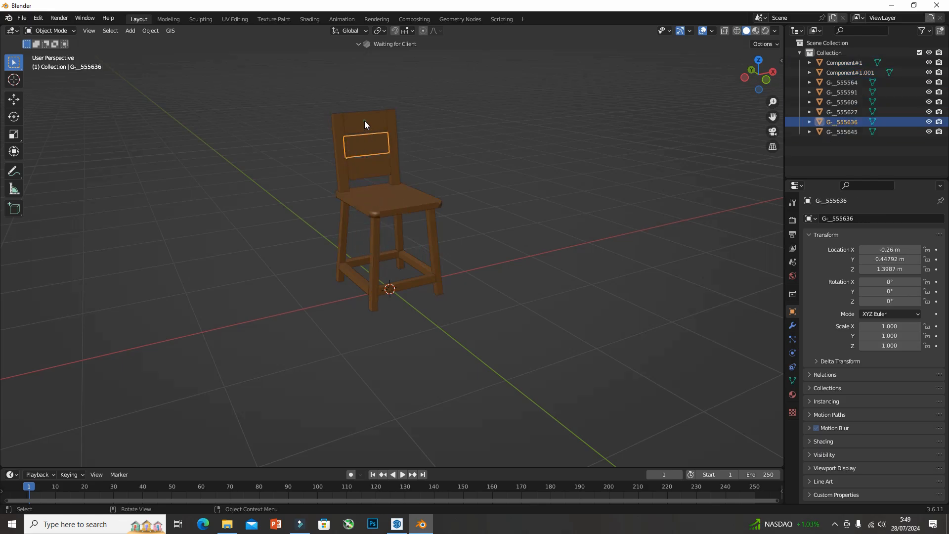
Join the three horizontal backrest slats into one object and leave everything deselected
click(365, 128)
shift+click(366, 137)
shift+click(368, 150)
shift+click(365, 126)
shift+click(373, 169)
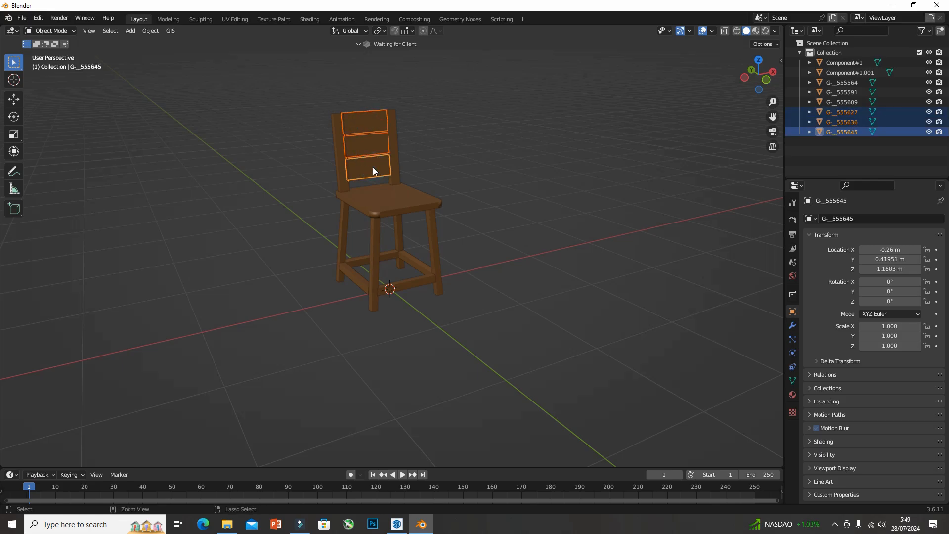
key(ctrl+j)
click(412, 143)
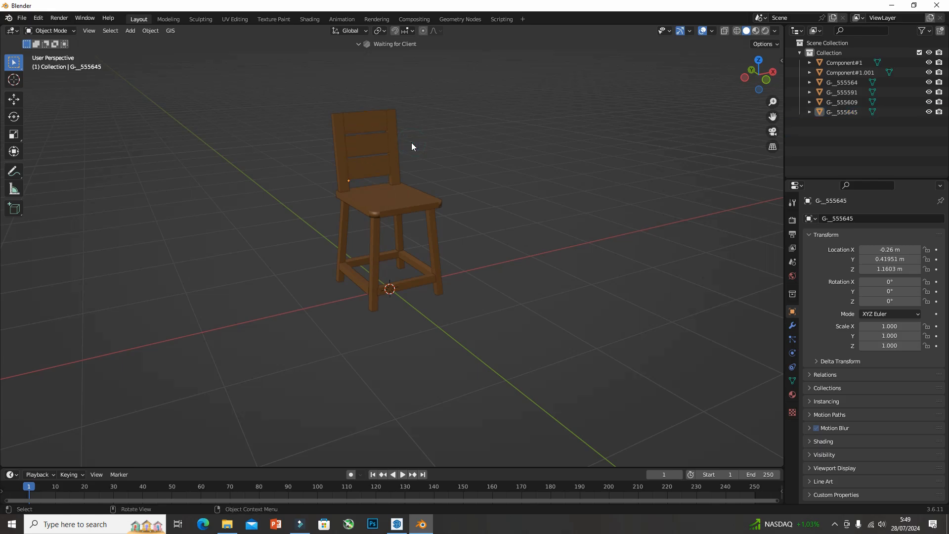
Inspect the right-hand legs, the left-hand legs and the seat as separate selectable objects
middle_drag(412, 147, 455, 163)
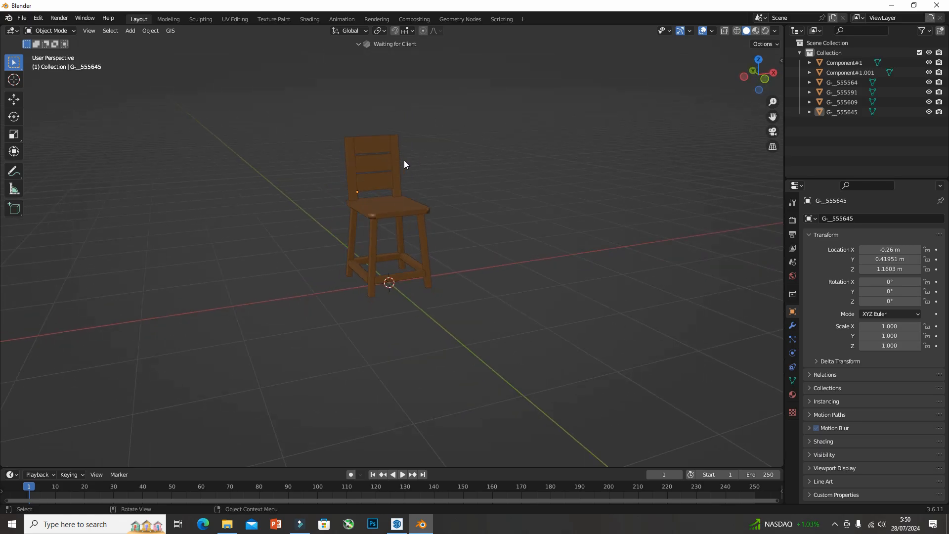
scroll(405, 161, up, 1)
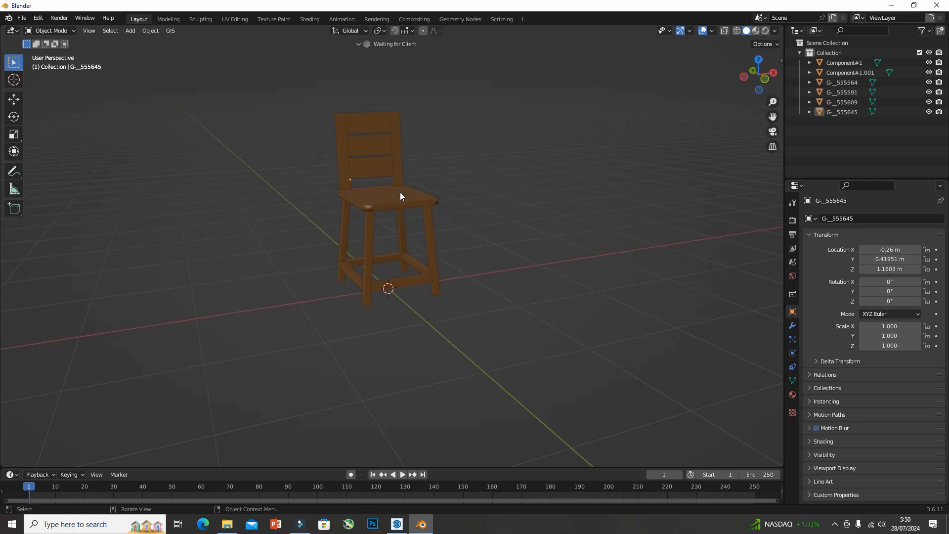
click(428, 221)
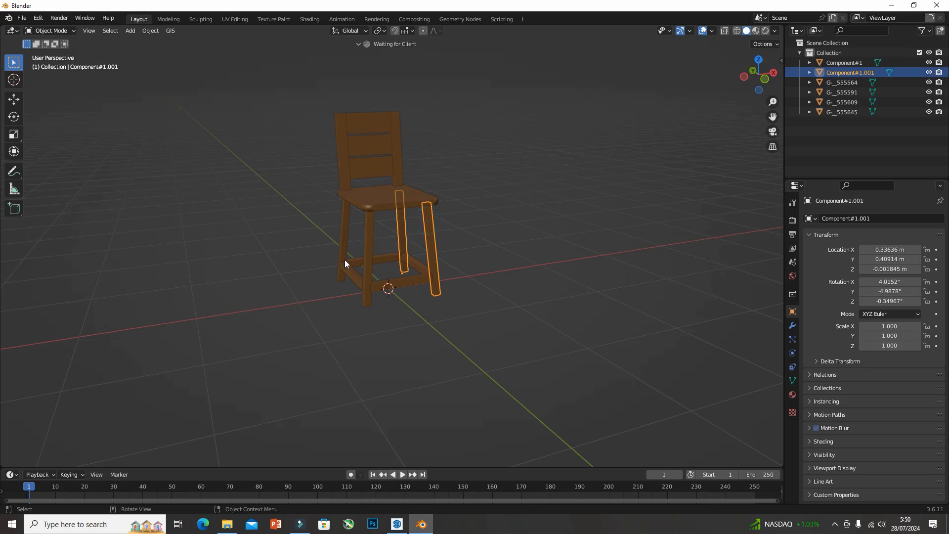
click(363, 259)
click(368, 245)
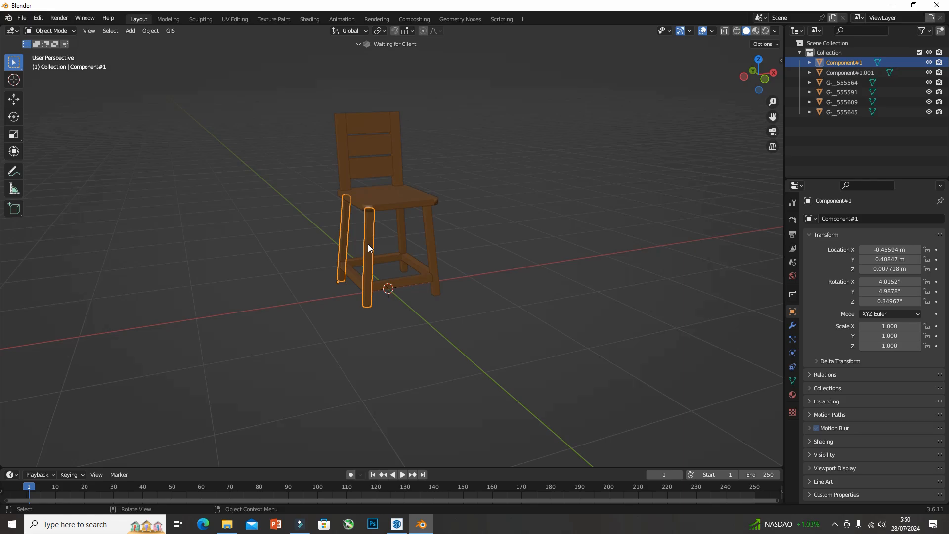
click(377, 200)
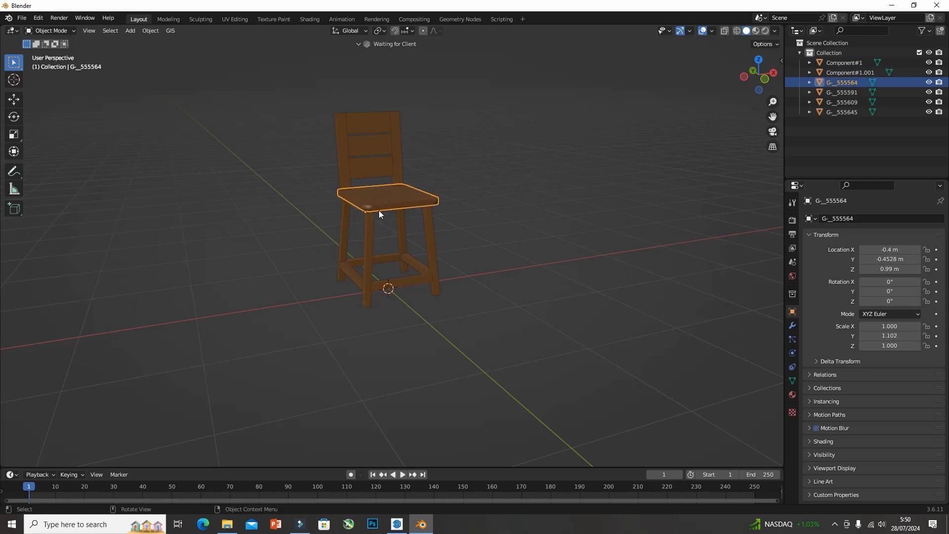
Try moving the right-hand leg pair away from the chair along the X axis, and undo the move
click(428, 230)
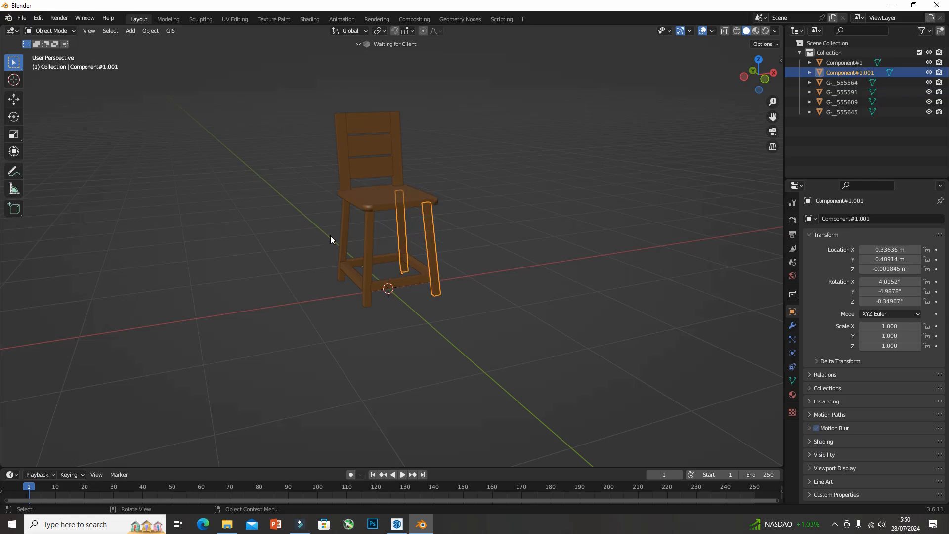
key(g)
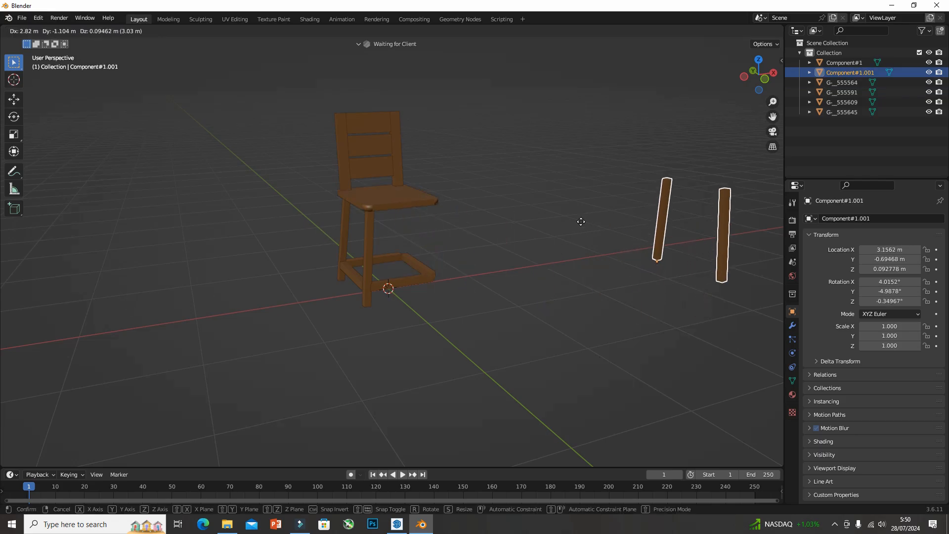
key(x)
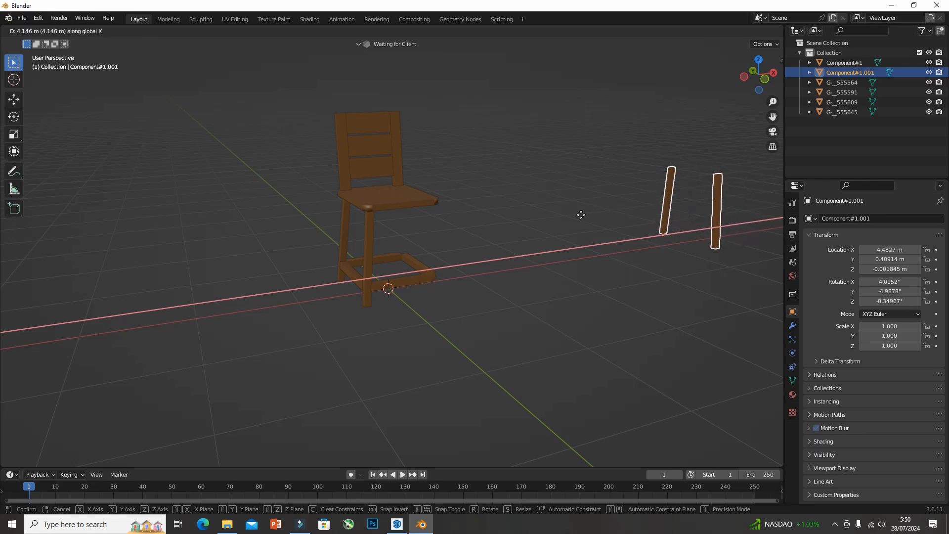
click(332, 229)
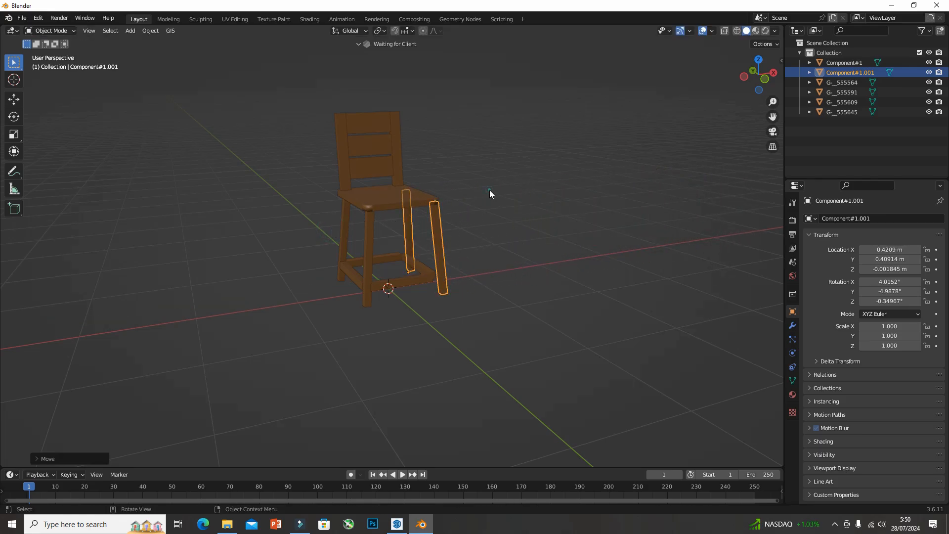
key(ctrl+z)
mouse_move(437, 195)
middle_down()
mouse_move(420, 196)
mouse_move(440, 196)
mouse_move(429, 205)
middle_up()
Compare the two joined leg pairs by selecting them alternately and reviewing their location values
click(513, 206)
scroll(416, 204, up, 1)
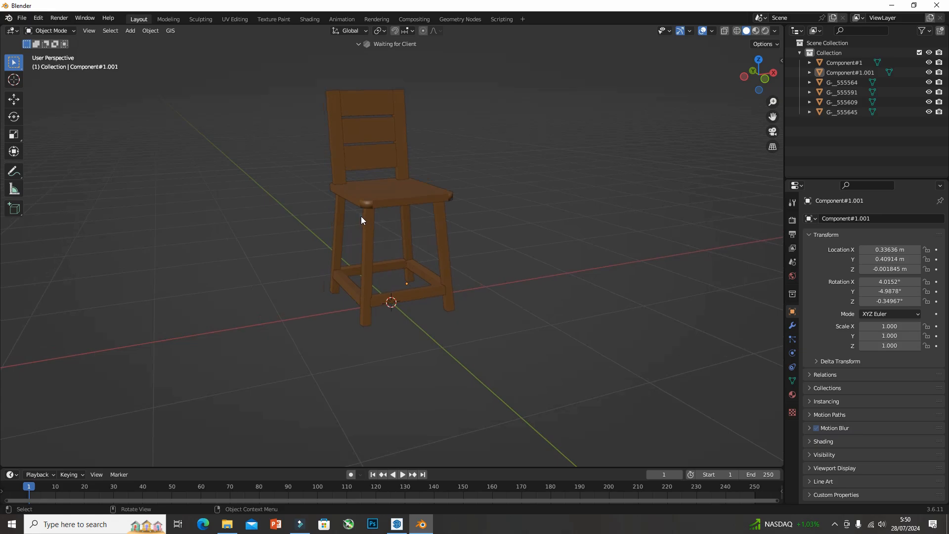
click(345, 204)
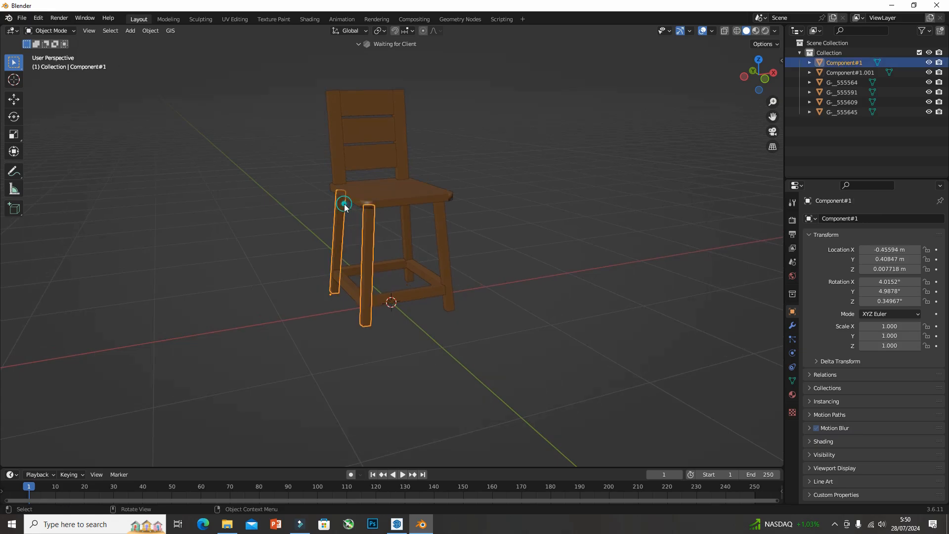
click(439, 224)
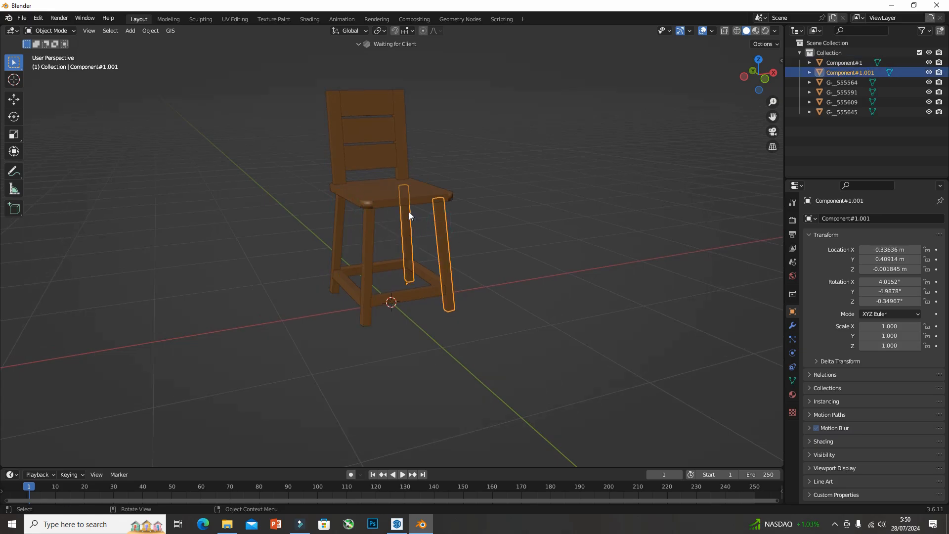
click(364, 219)
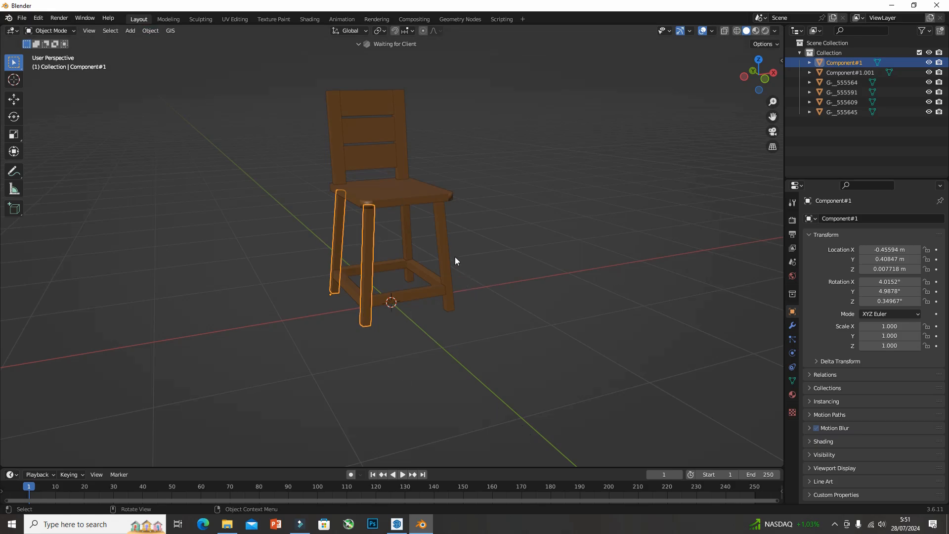
click(444, 244)
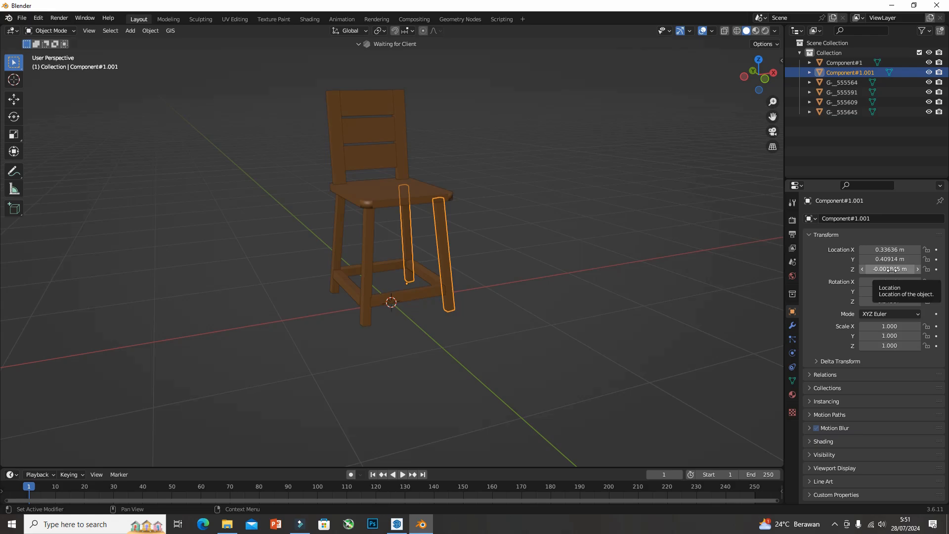
click(366, 253)
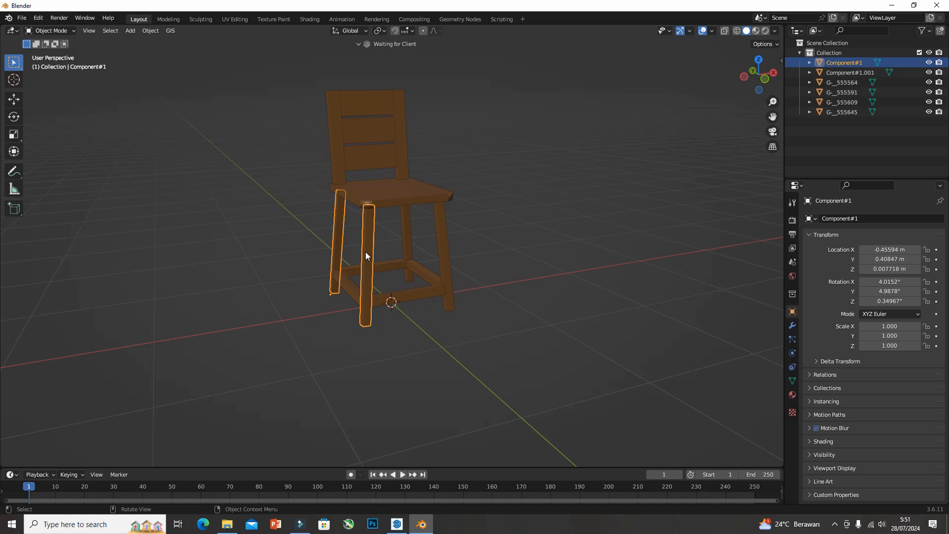
Inspect the lower stretcher frame, the joined backrest slats and the joined backrest posts as separate objects, and leave everything deselected
click(417, 296)
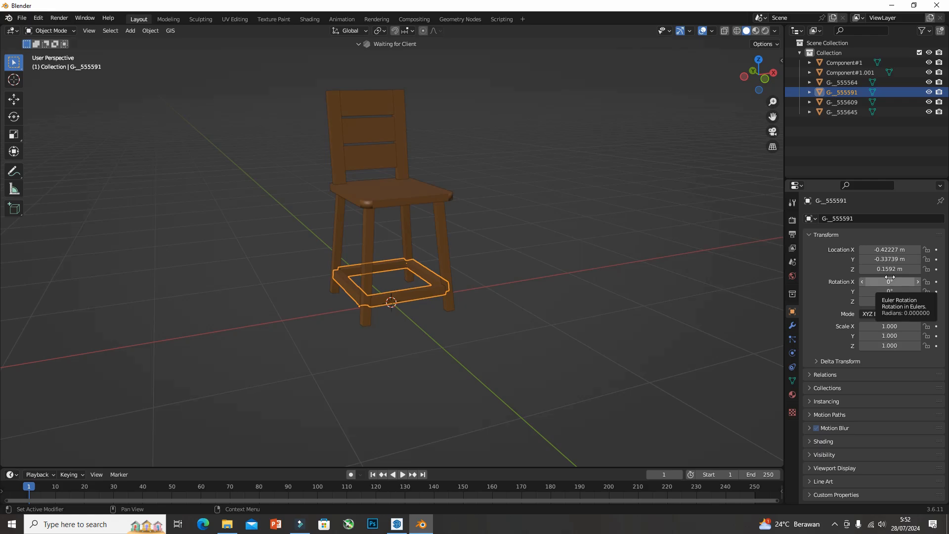
click(373, 126)
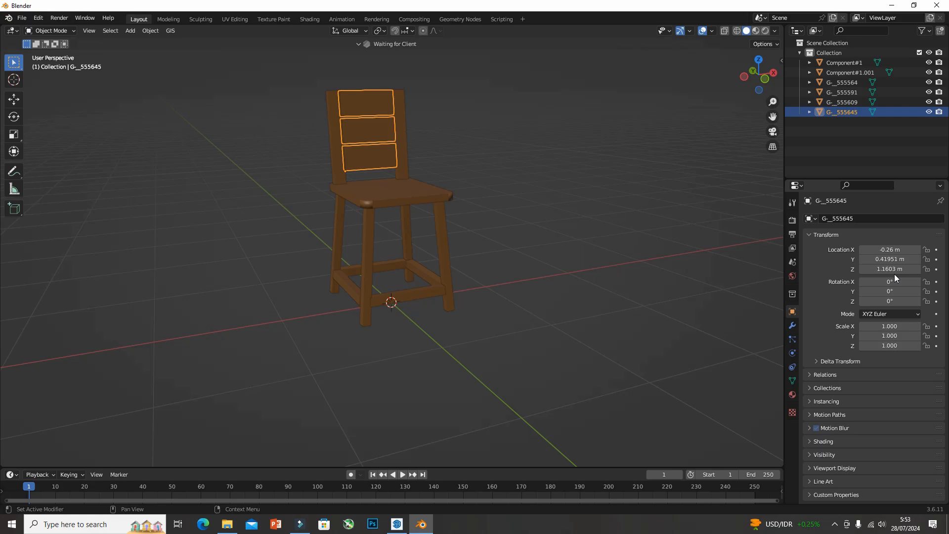
click(401, 118)
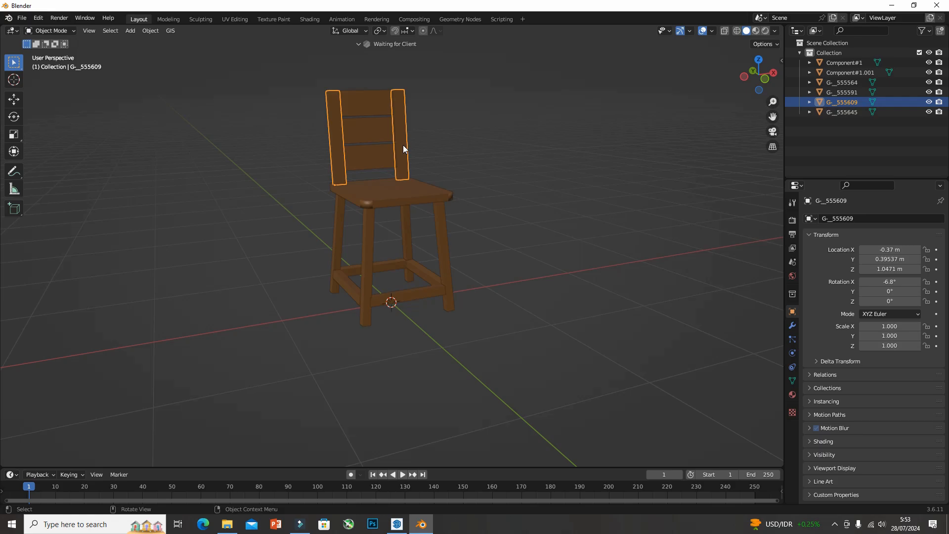
click(496, 167)
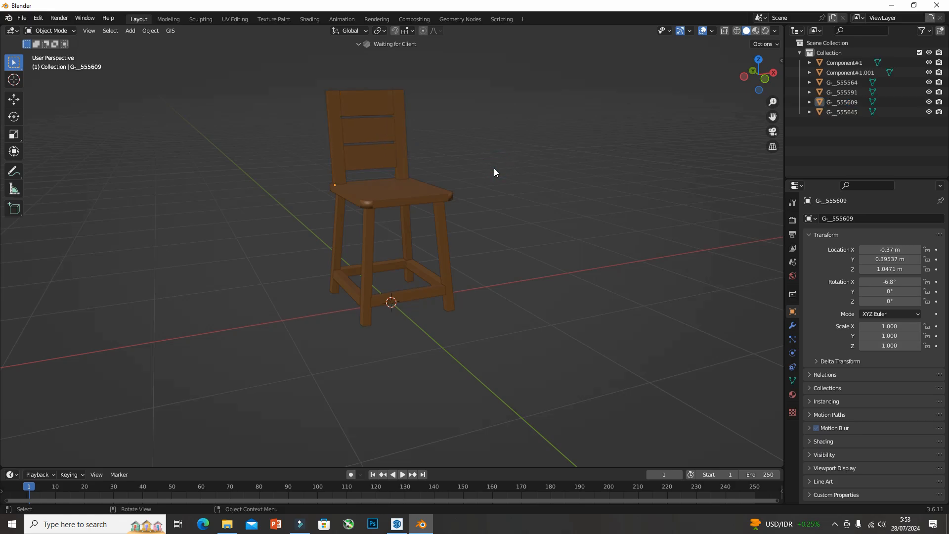
shift+middle_drag(488, 176, 489, 193)
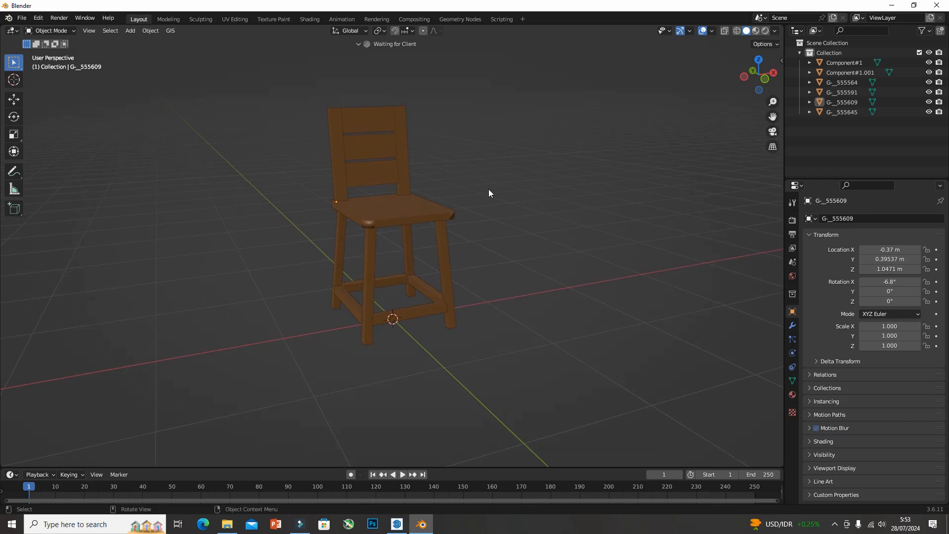
Split the 3D viewport vertically near its middle into two side-by-side views and enlarge the chair in both
right_click(784, 167)
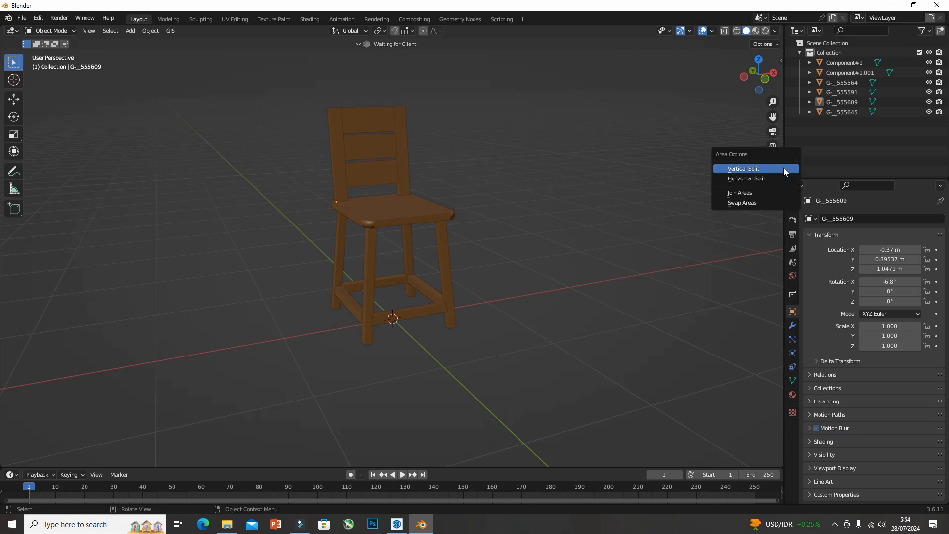
click(784, 169)
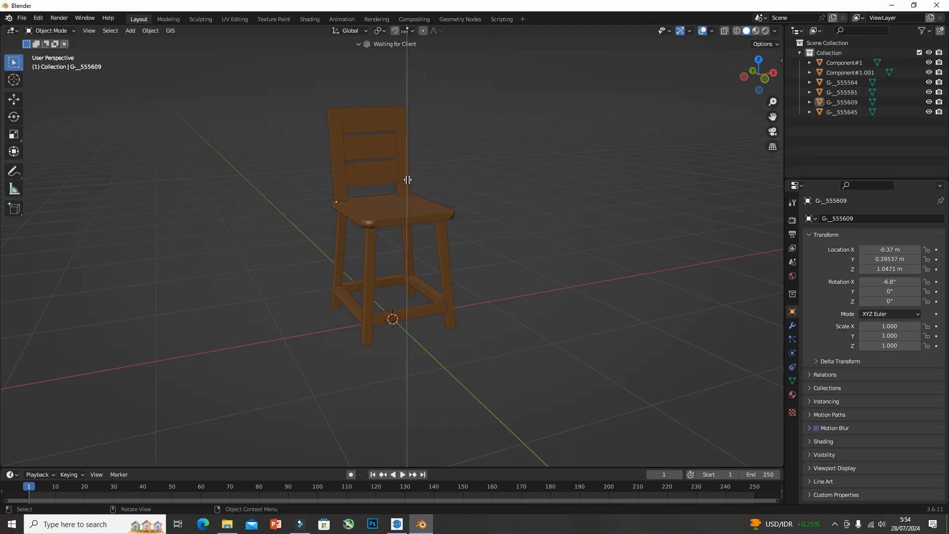
click(408, 177)
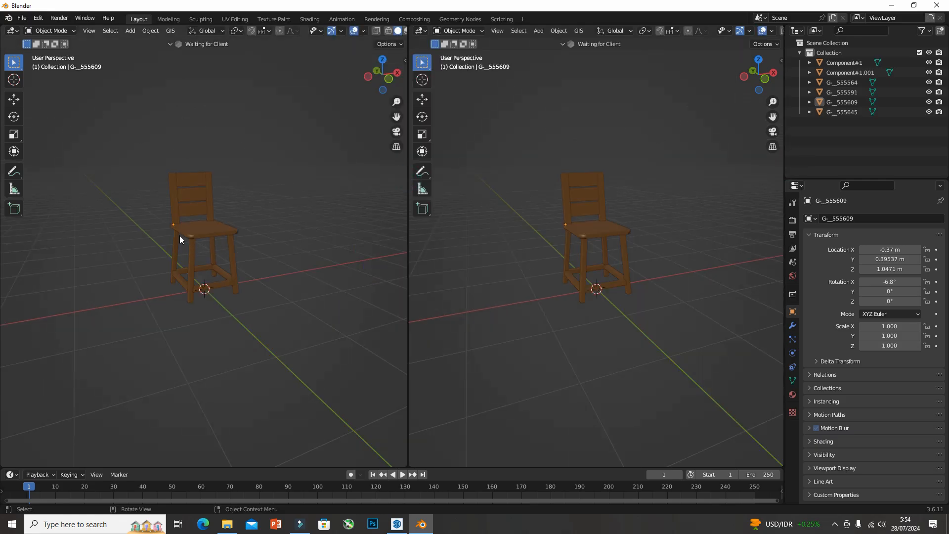
scroll(179, 235, up, 1)
scroll(603, 227, up, 1)
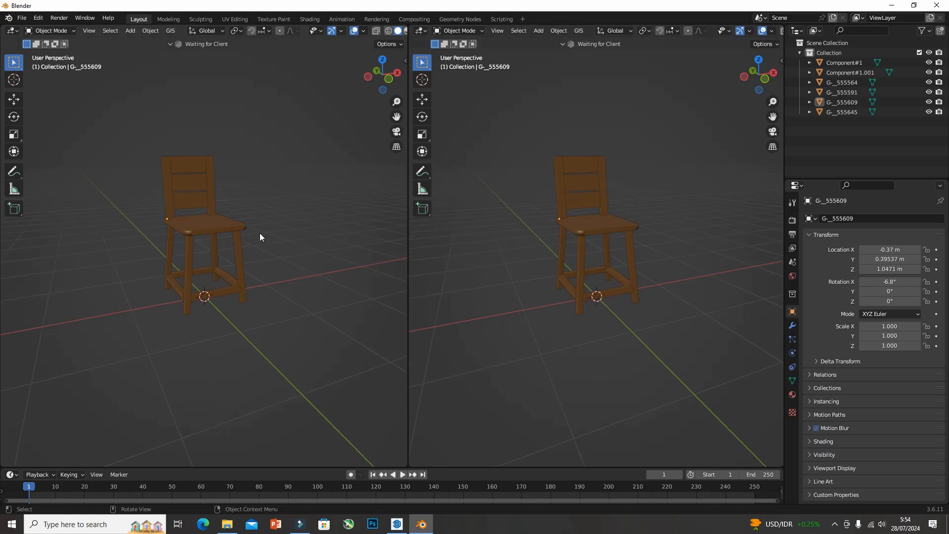
scroll(259, 232, up, 1)
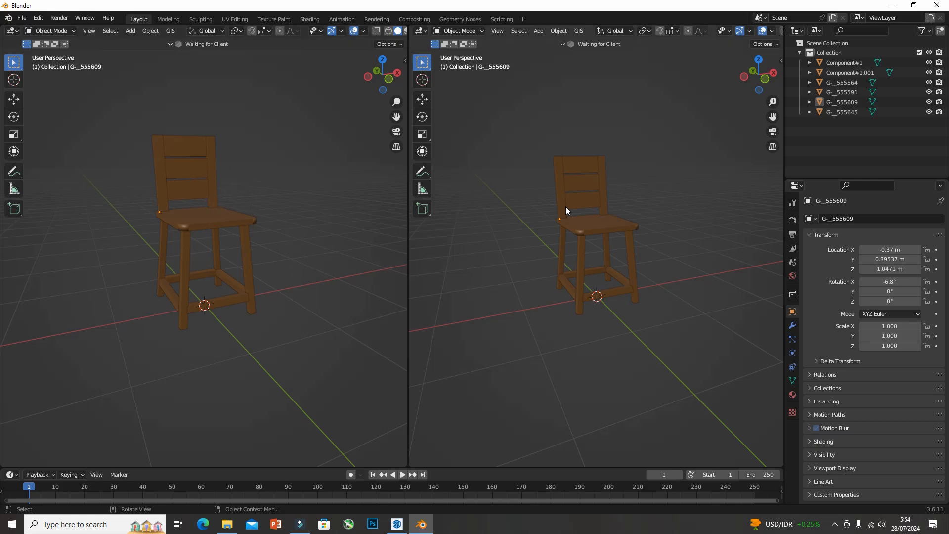
scroll(579, 170, up, 1)
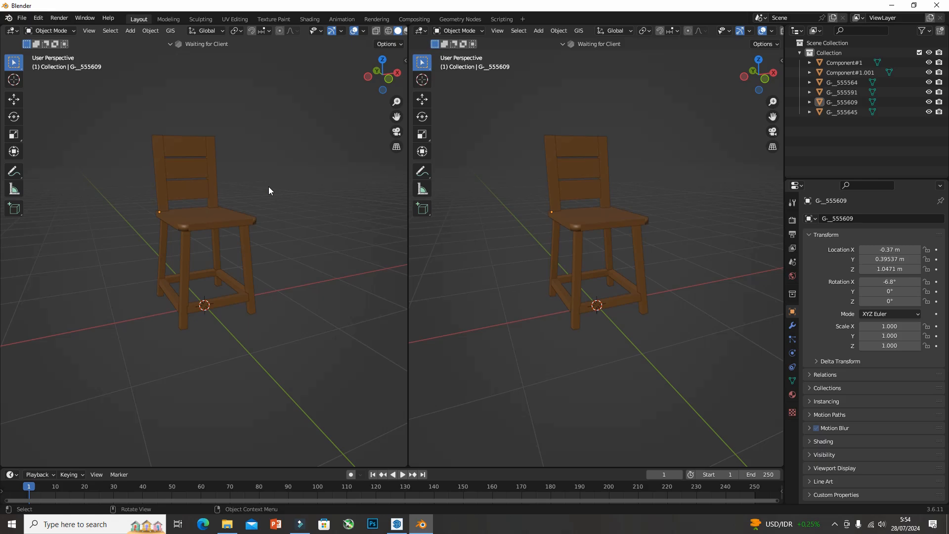
Add a camera to the scene at the world origin
middle_drag(559, 250, 539, 245)
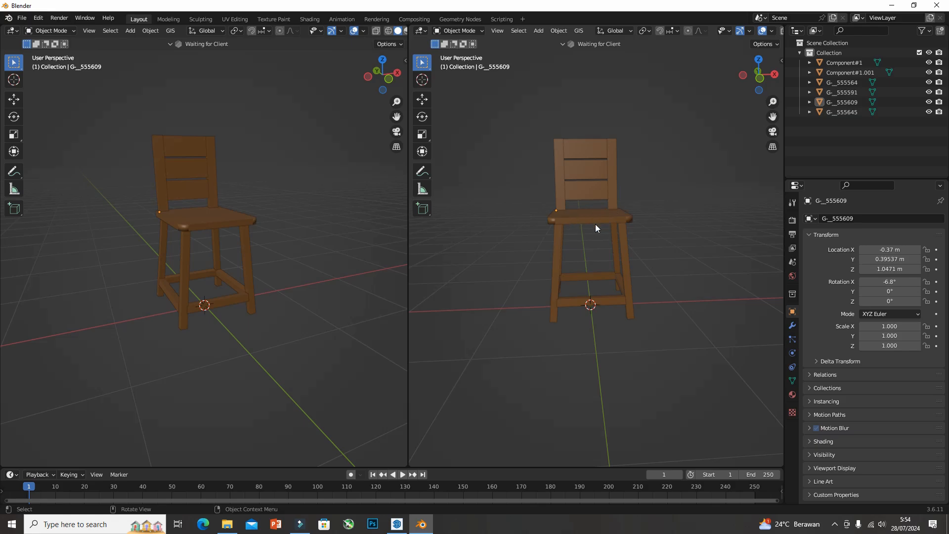
key(shift)
key(shift+a)
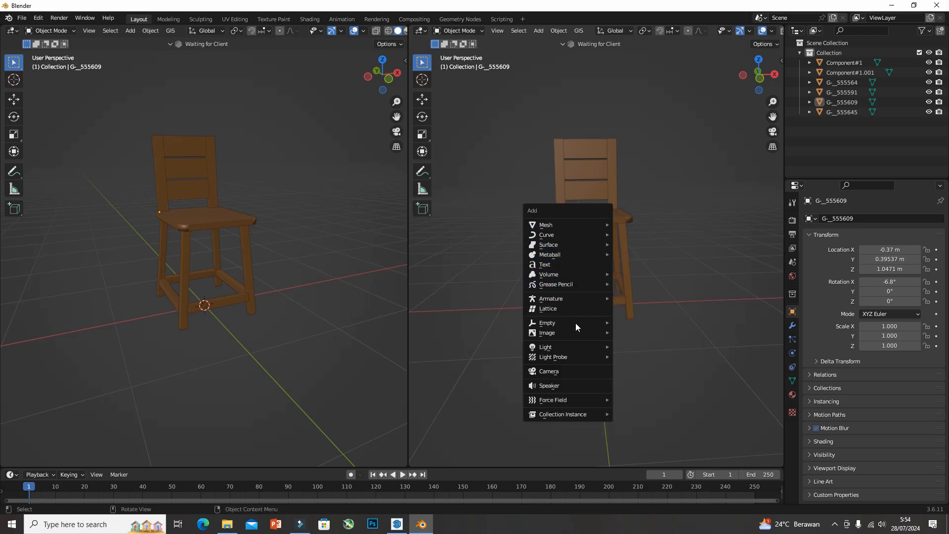
click(564, 374)
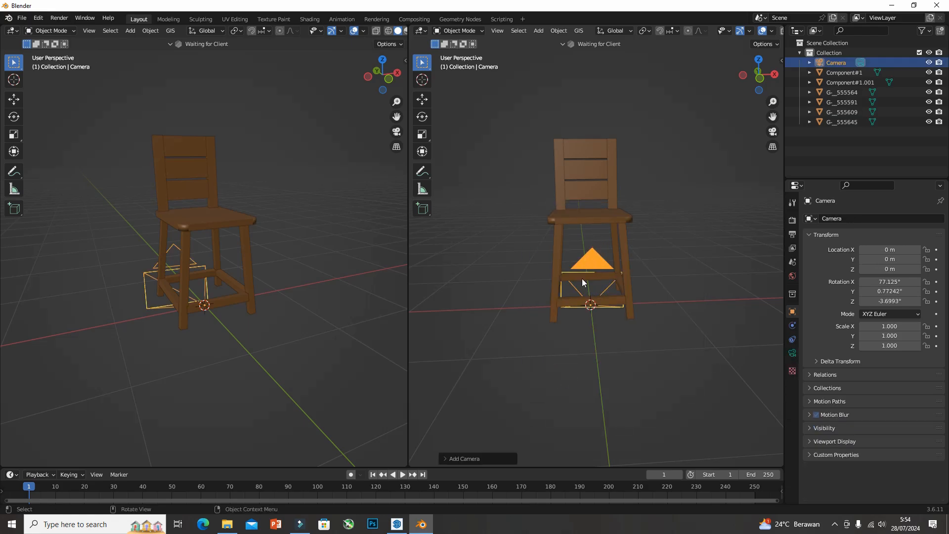
middle_drag(582, 278, 534, 298)
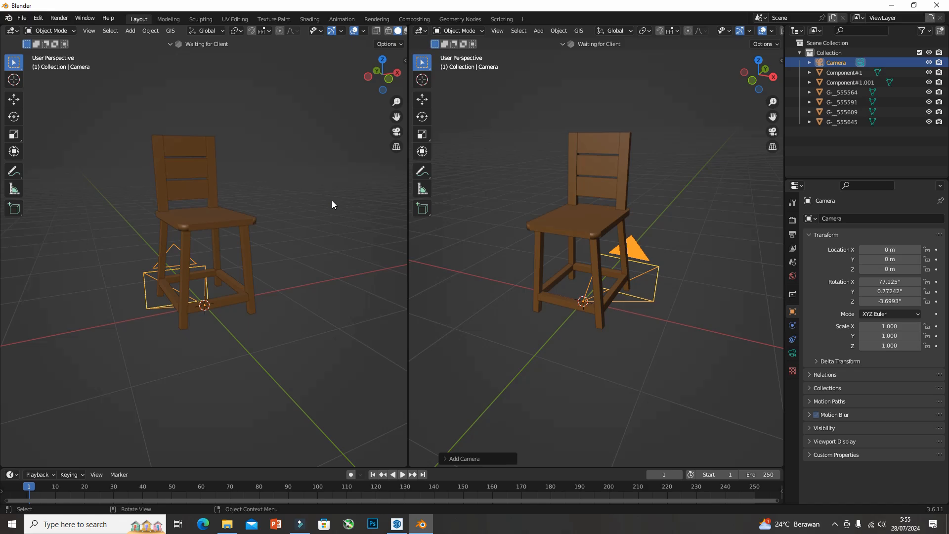
Enable the Camera to View lock in one of the two viewports and look through the camera there
key(n)
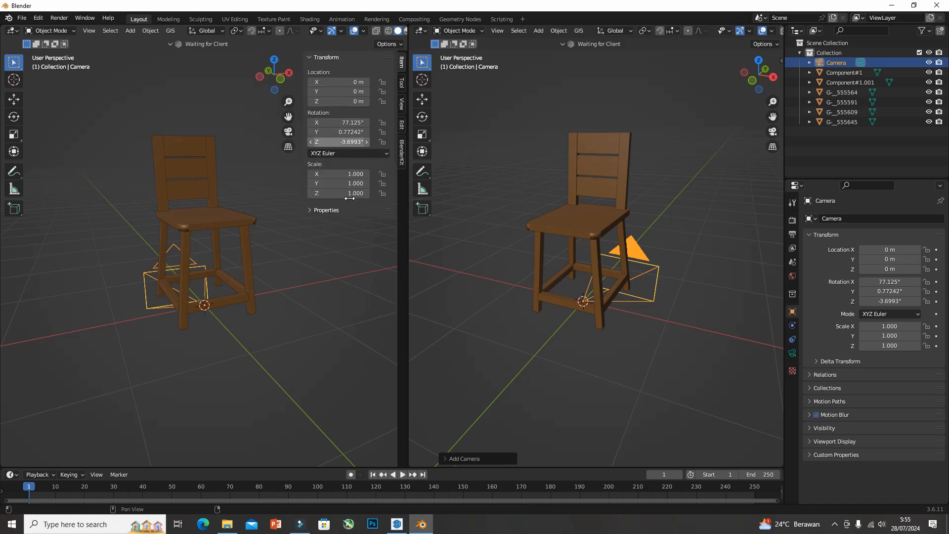
click(401, 104)
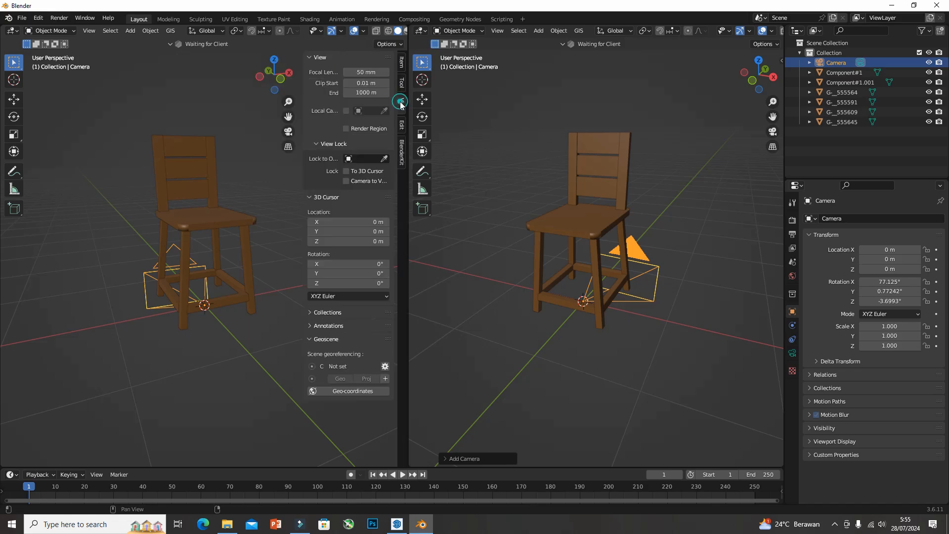
click(346, 181)
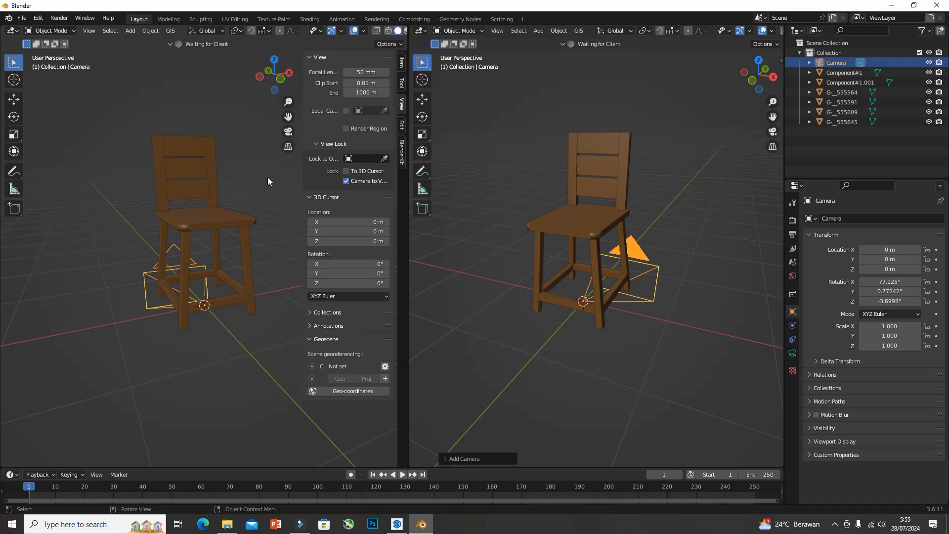
key(n)
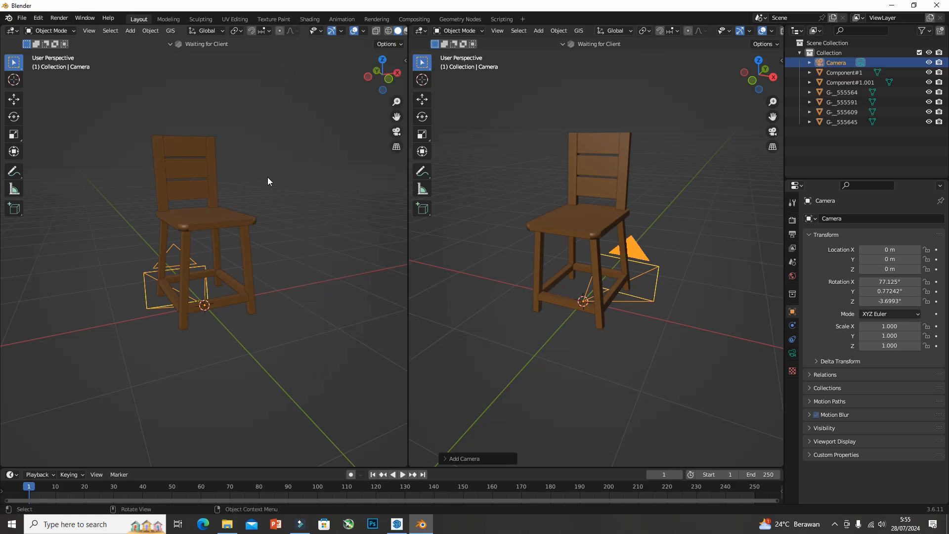
click(396, 133)
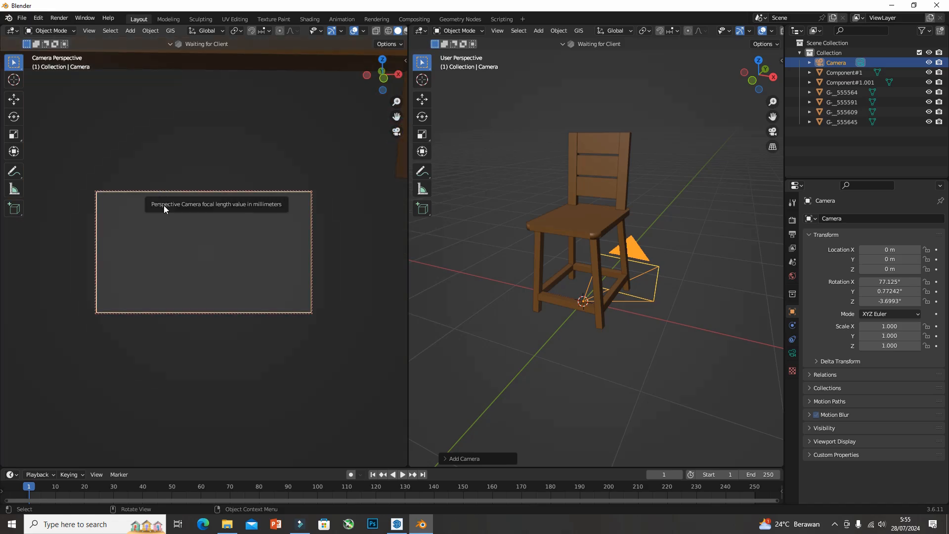
Reposition the camera to frame the whole chair at an angle, at about X -2.78 m, Y -6.21 m, Z 2.94 m
scroll(184, 228, down, 2)
scroll(188, 234, down, 14)
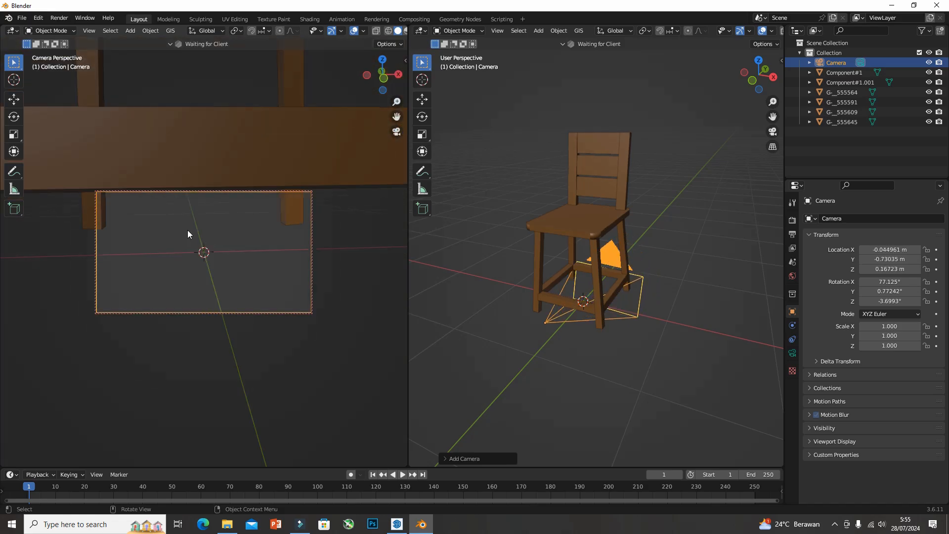
middle_drag(207, 226, 216, 250)
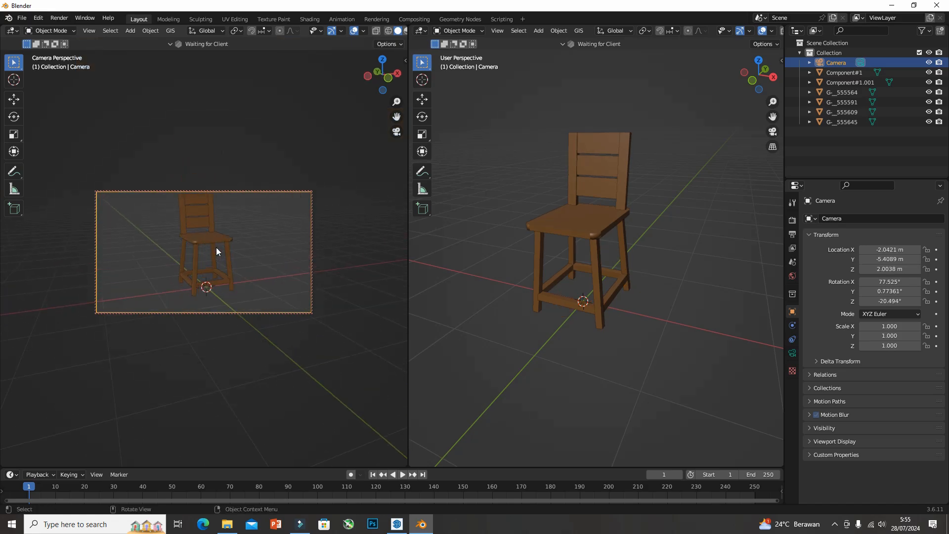
scroll(216, 251, down, 2)
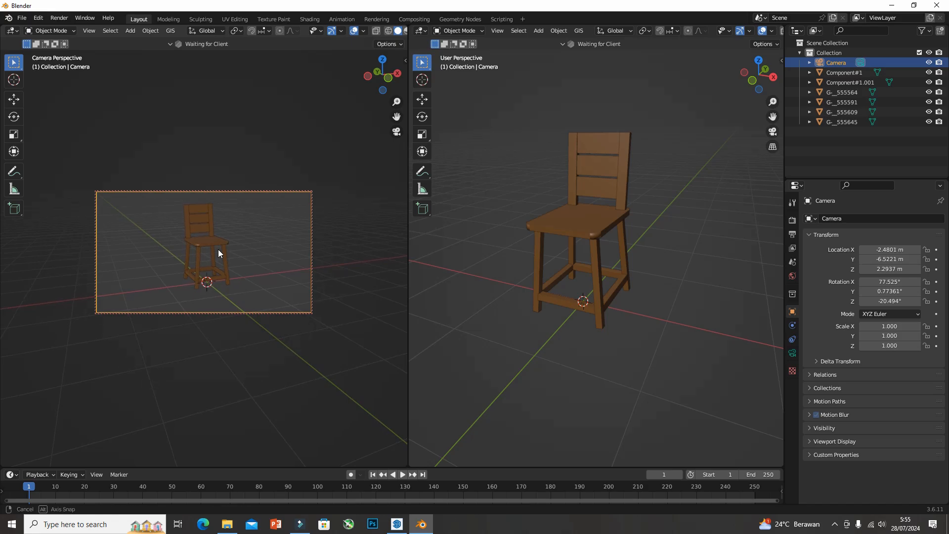
middle_drag(219, 250, 221, 257)
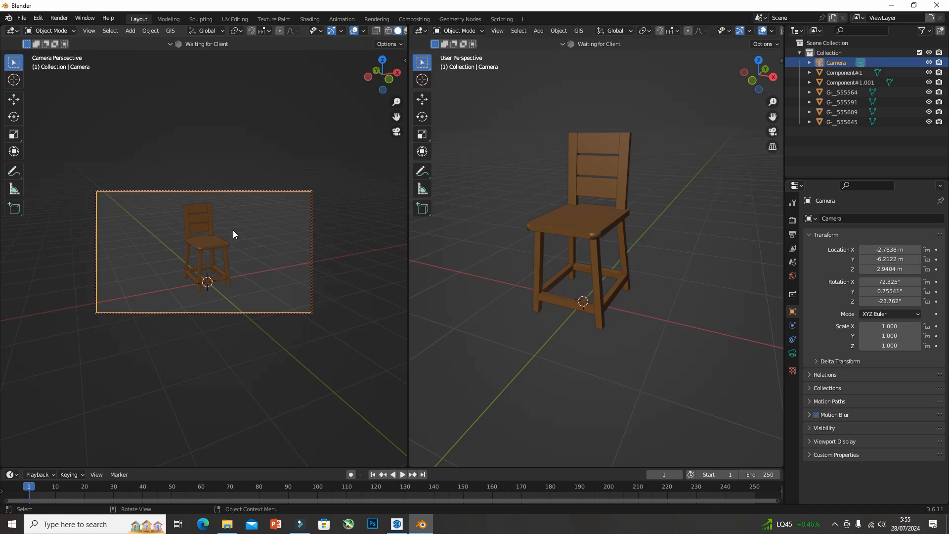
Turn off the Camera to View lock to fix the camera's framing, and hide the view settings again
key(n)
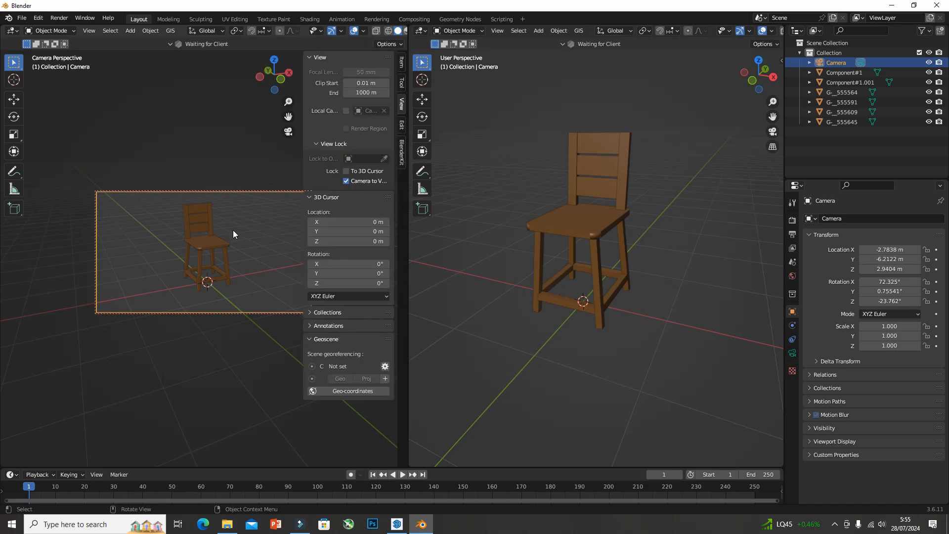
click(346, 181)
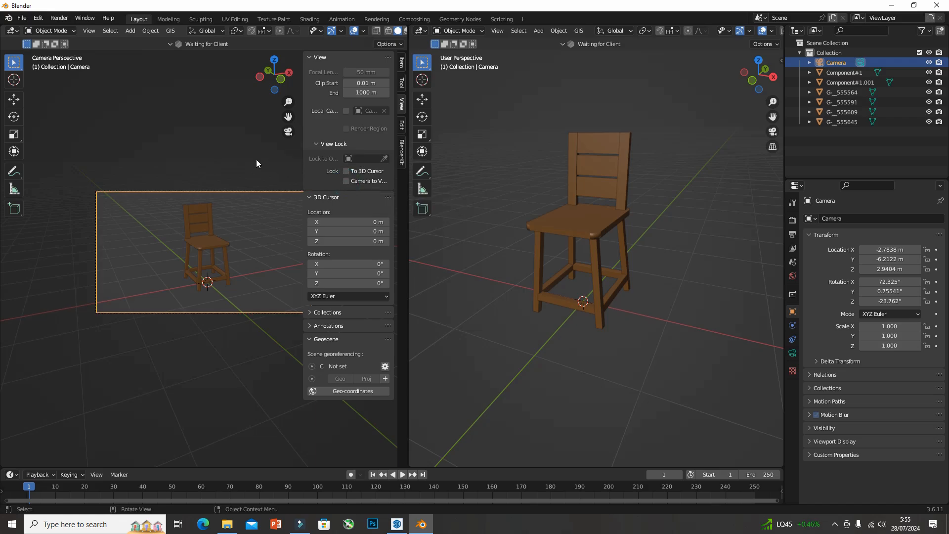
key(n)
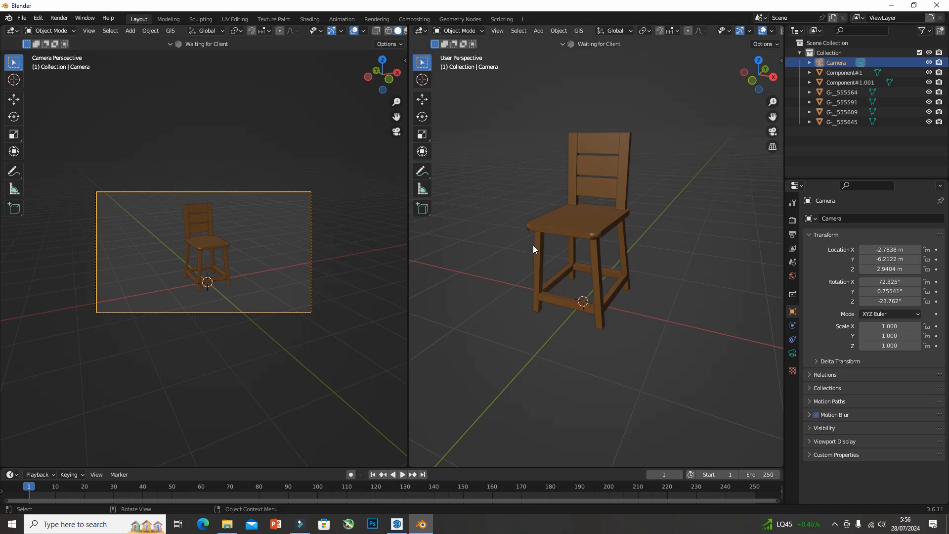
Move the right-hand leg pair along the X axis out of the camera frame, to about X 3.99 m
middle_drag(533, 245, 513, 253)
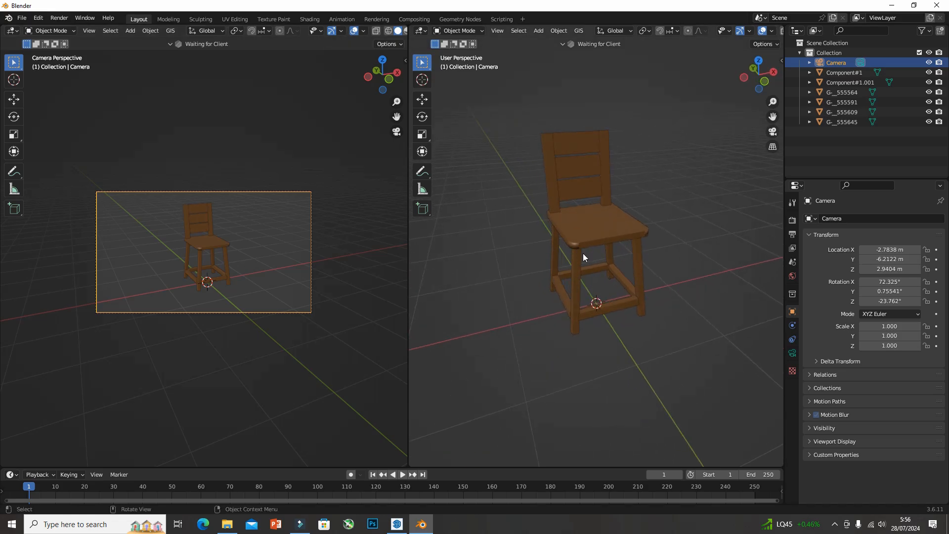
scroll(579, 236, down, 2)
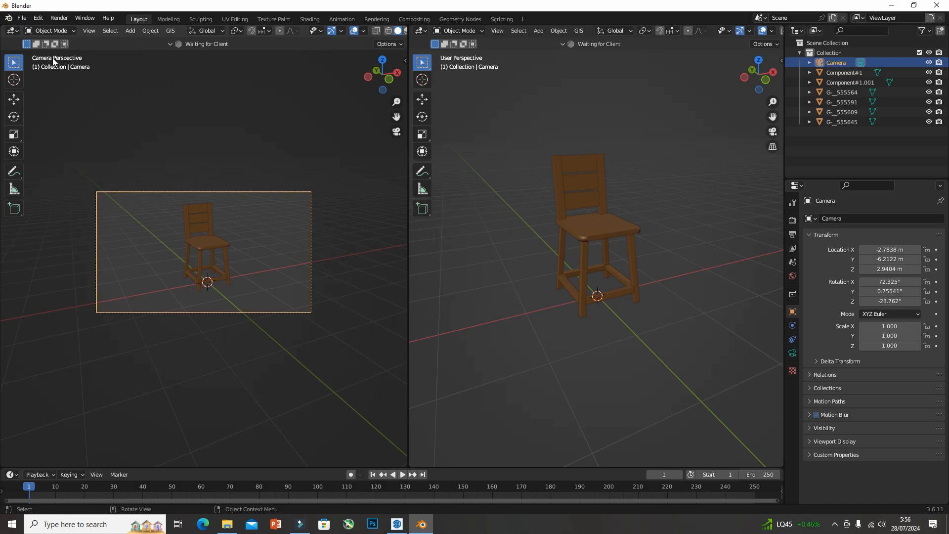
mouse_move(616, 259)
middle_down()
mouse_move(599, 254)
mouse_move(624, 256)
middle_up()
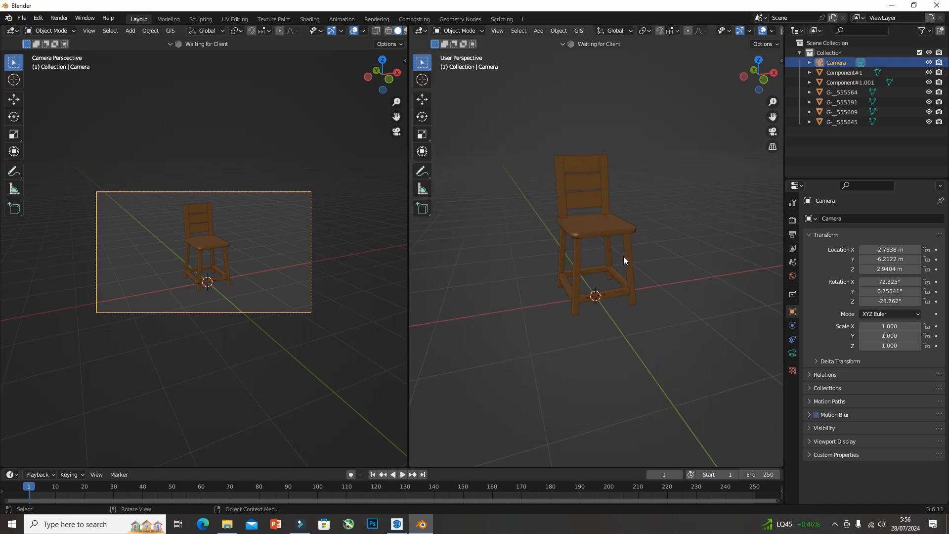
click(631, 262)
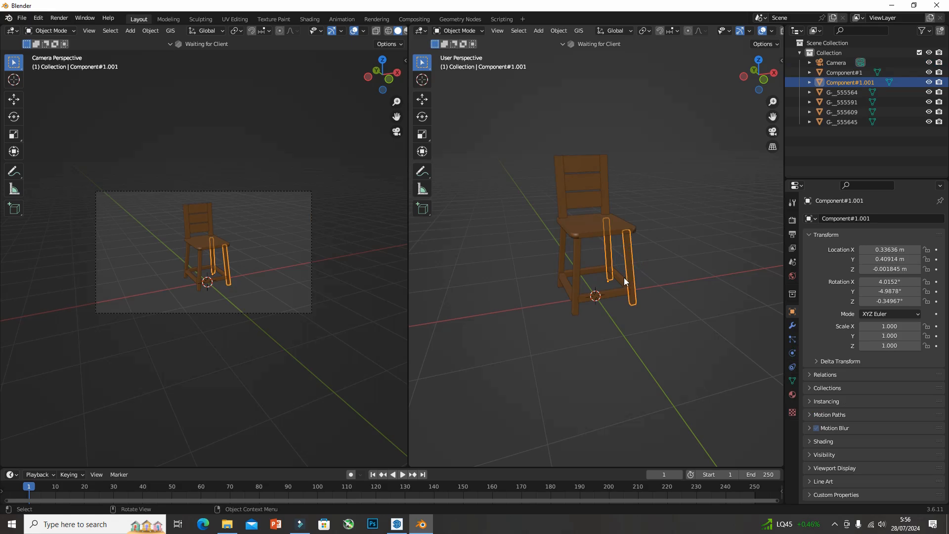
scroll(572, 276, down, 4)
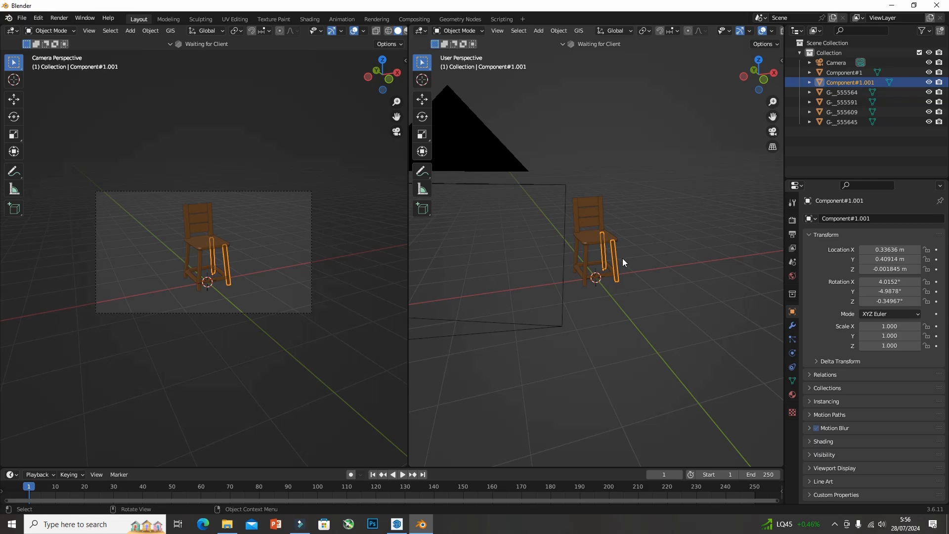
key(g)
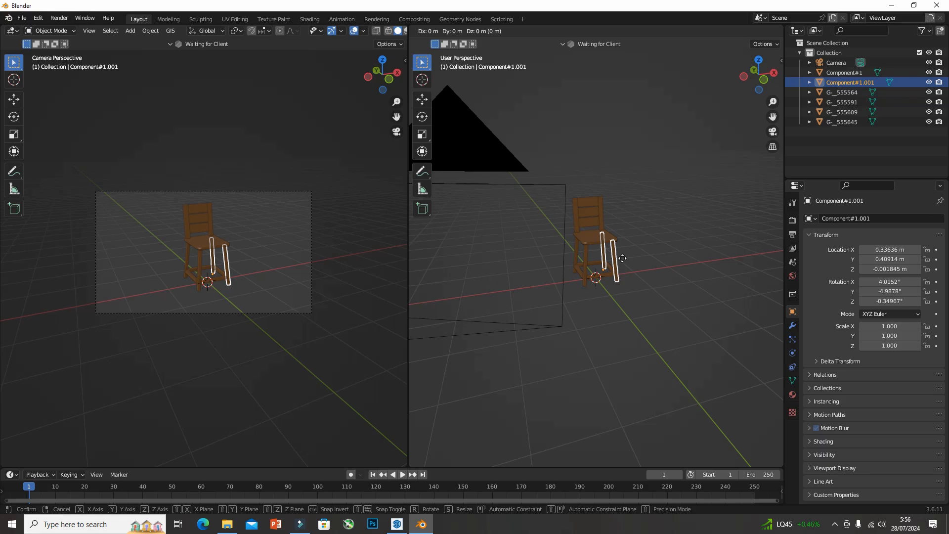
key(x)
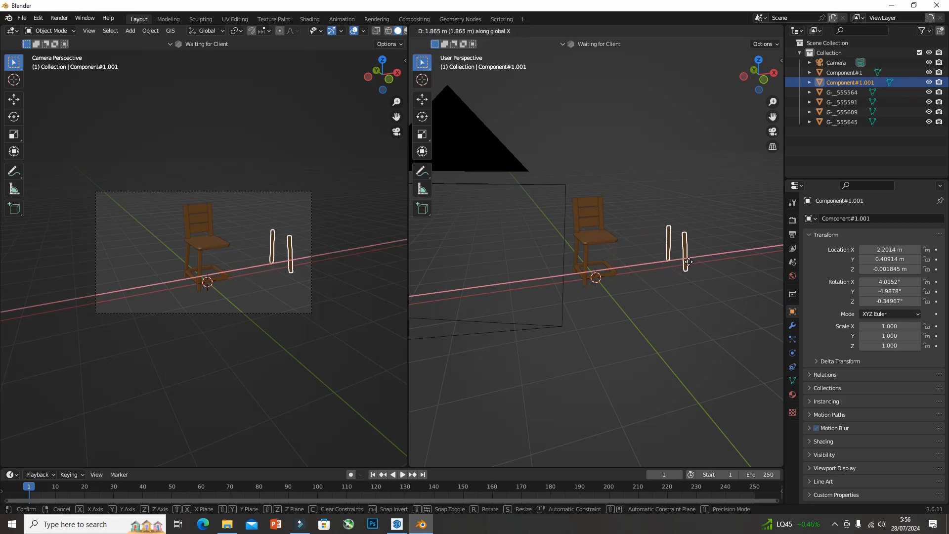
click(745, 272)
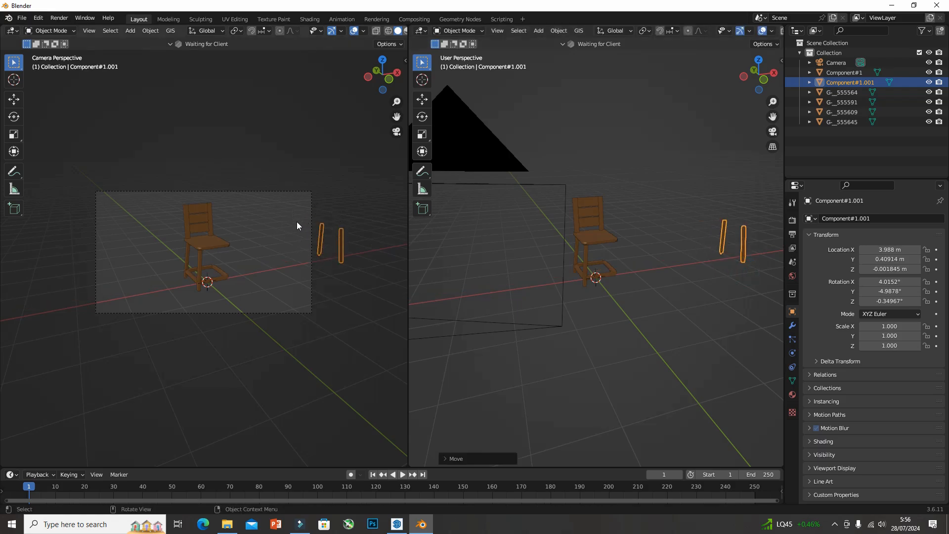
Move the left-hand leg pair along the X axis out of the camera frame, to about X -3.31 m
click(586, 256)
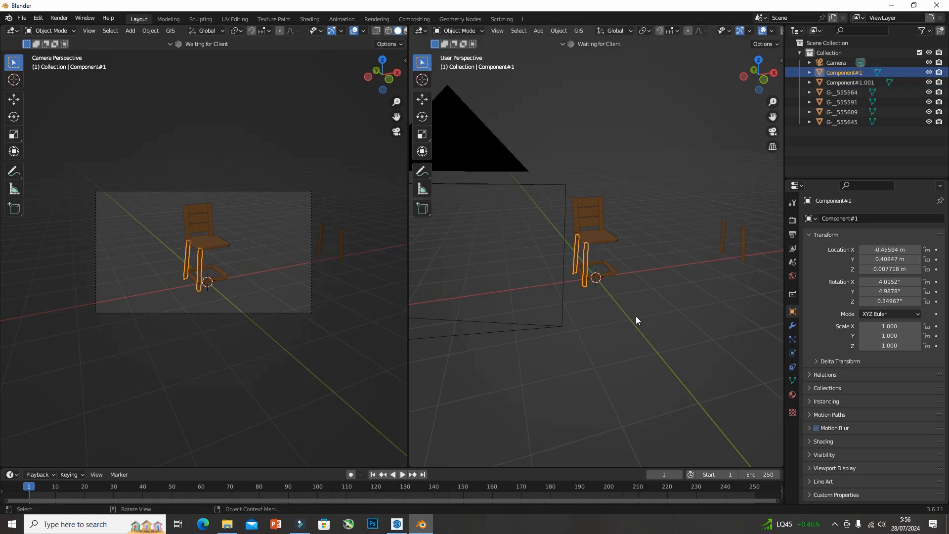
key(g)
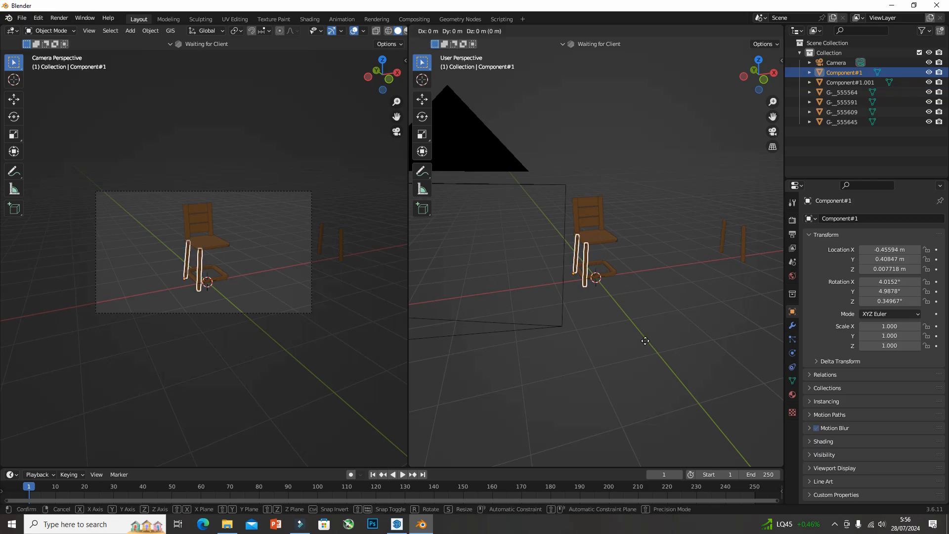
key(x)
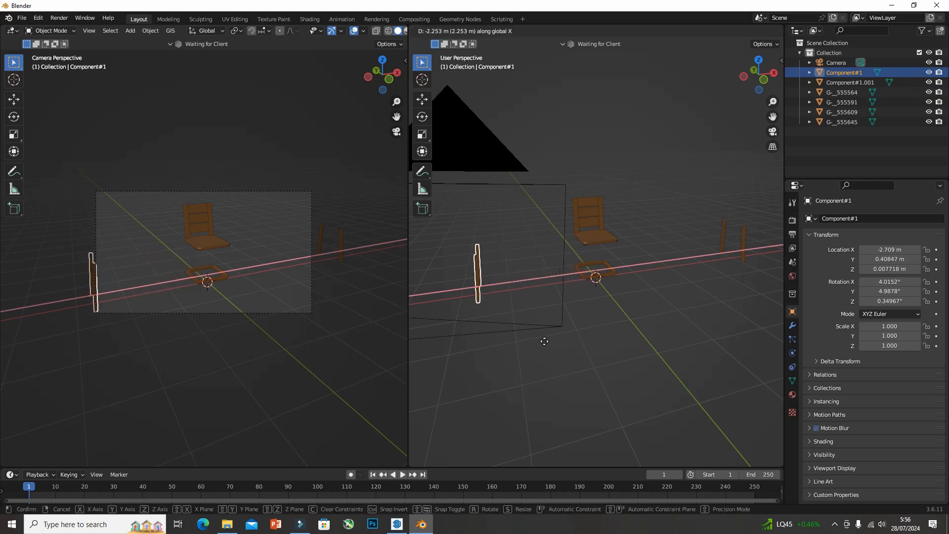
click(520, 342)
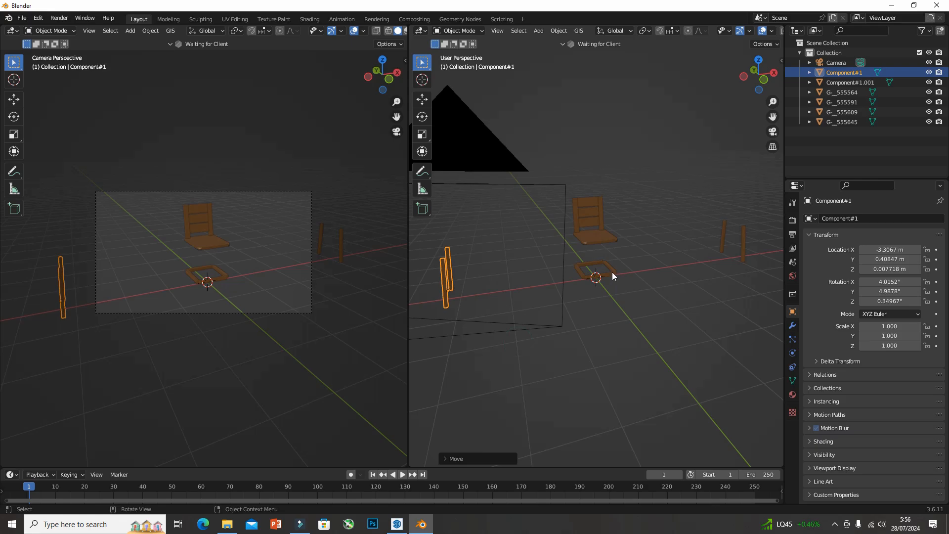
Move the rectangular lower frame of the chair down along the Z axis below the camera frame, to about Z -1.99 m
click(613, 270)
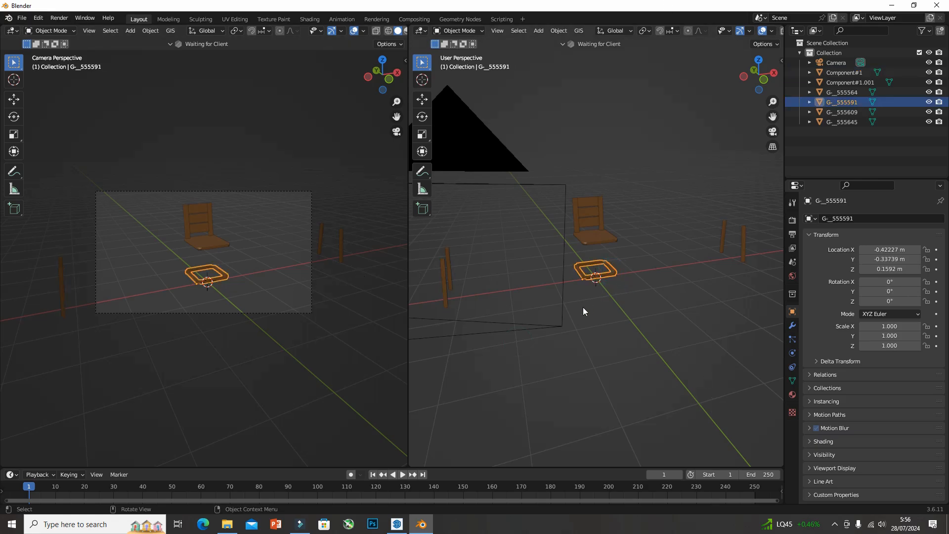
key(g)
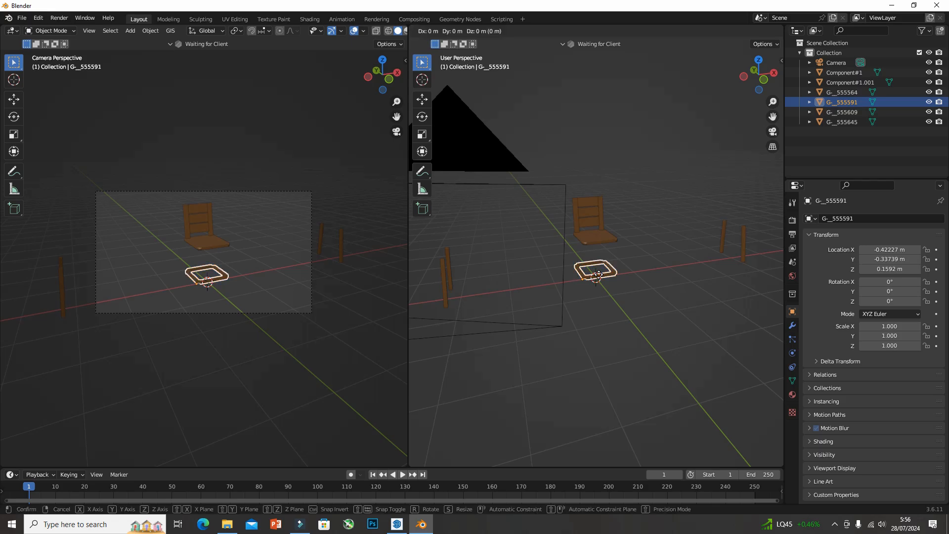
key(z)
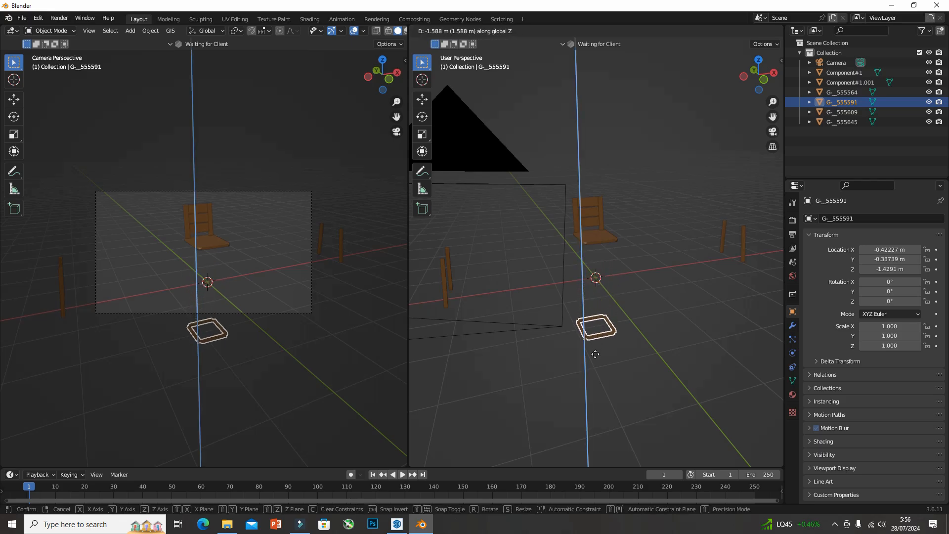
click(595, 354)
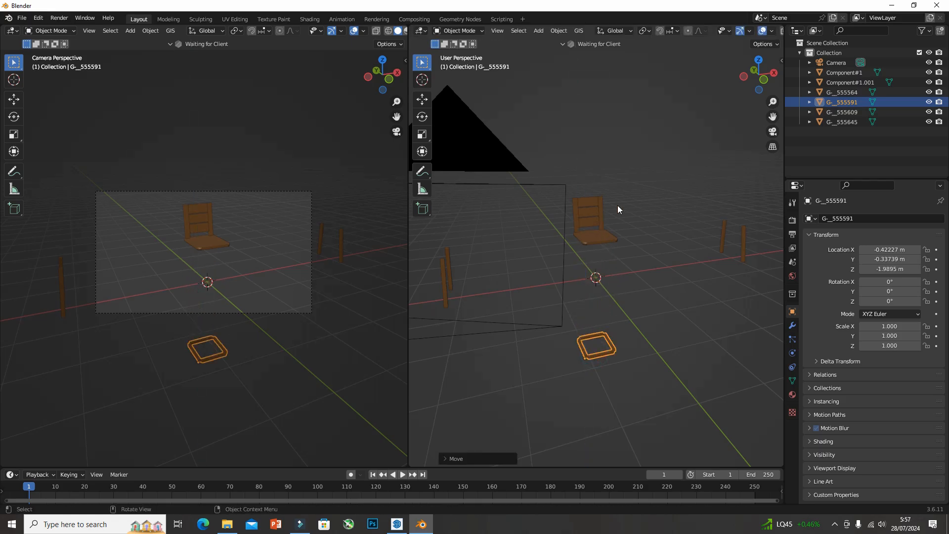
Move the backrest slats up along the Z axis above the camera frame, to about Z 2.66 m
click(588, 205)
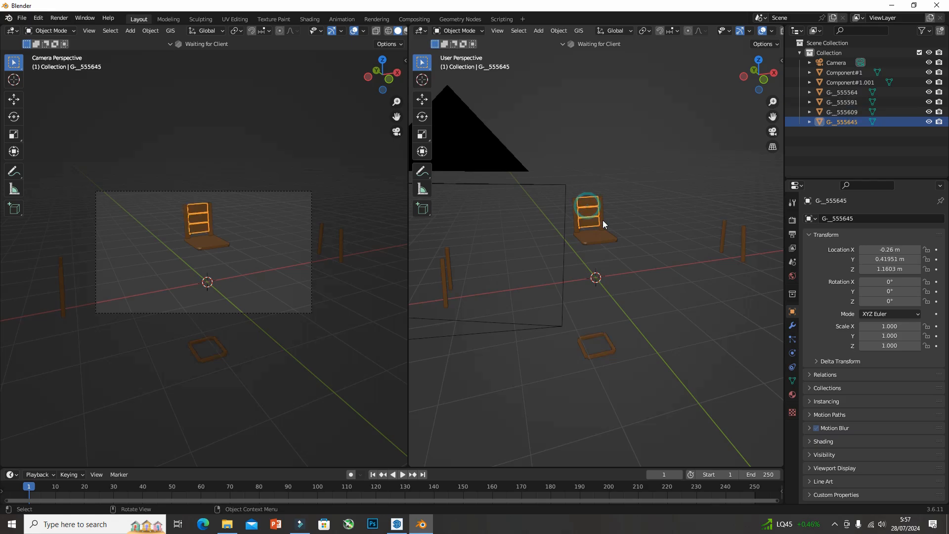
key(g)
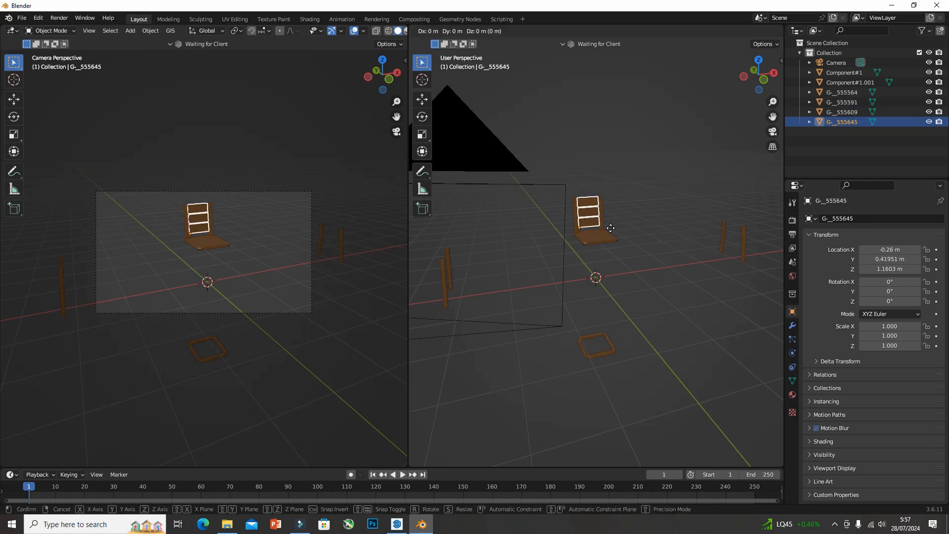
key(z)
click(609, 162)
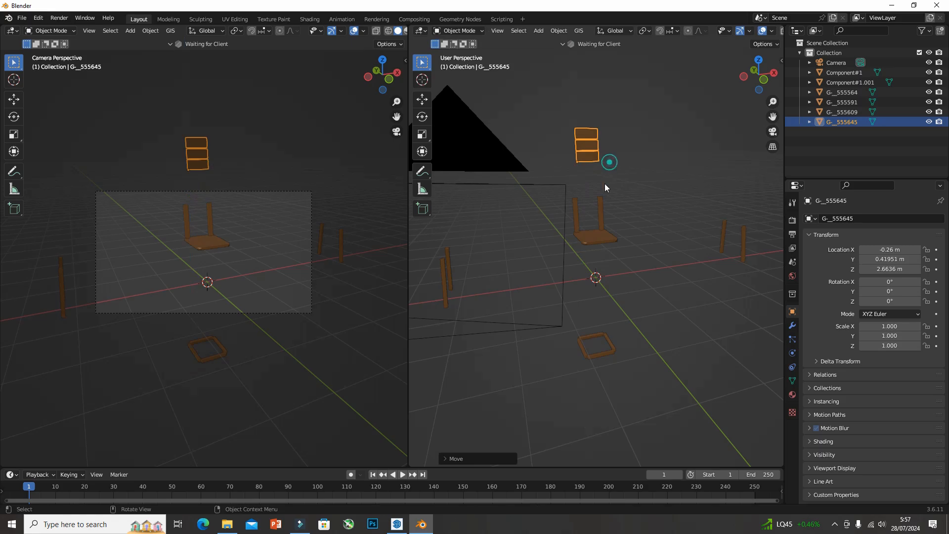
Move the two backrest posts up along the Z axis above the camera frame, to about Z 2.72 m, and deselect them
click(599, 208)
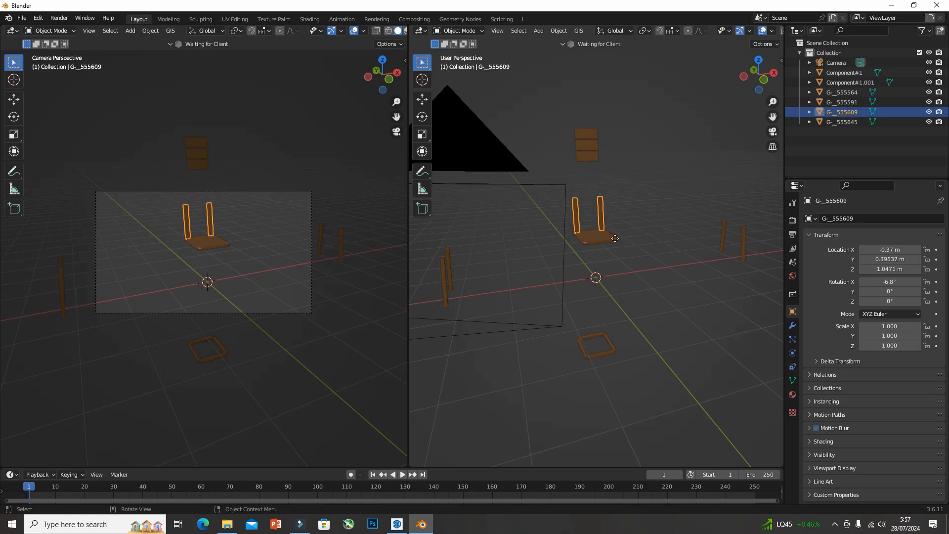
key(g)
key(z)
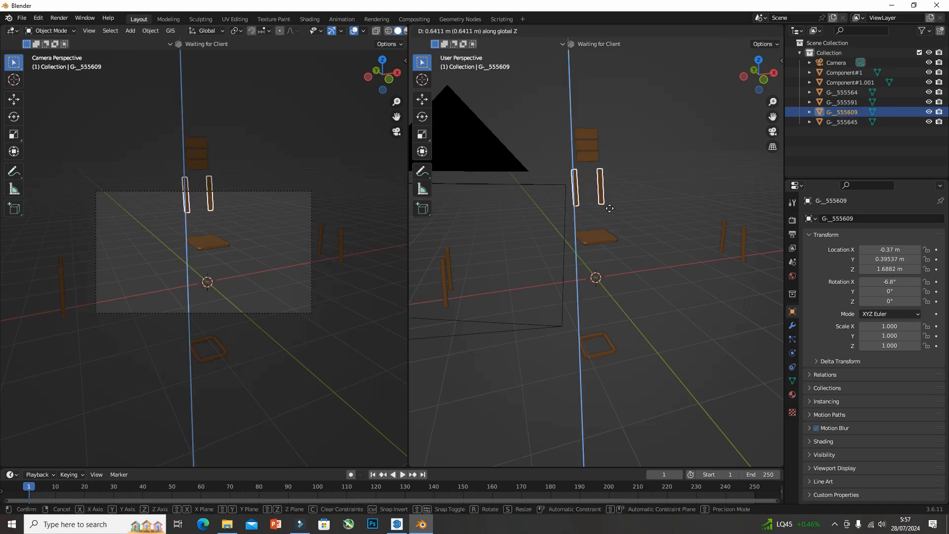
click(611, 165)
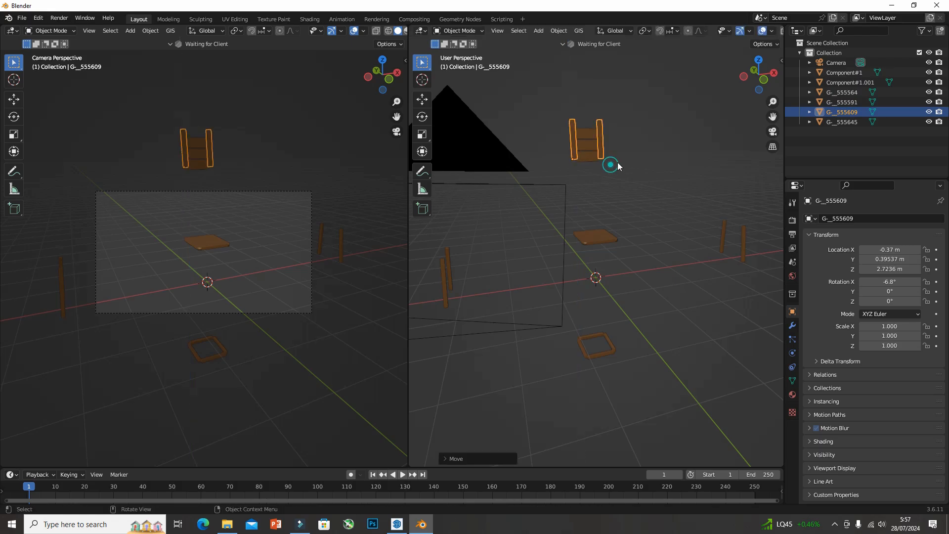
click(634, 176)
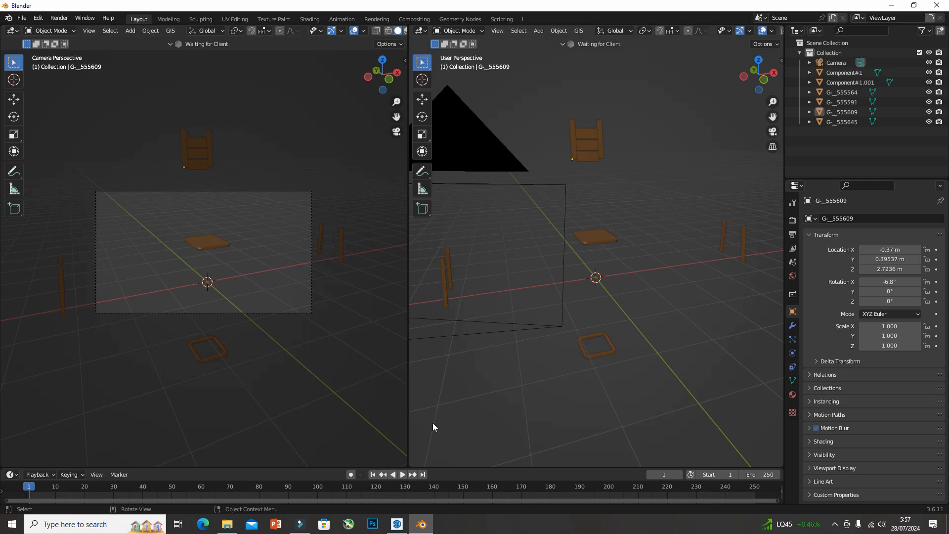
Enlarge the timeline area and keyframe the right-hand leg pair's X, Y and Z location at frame 1
drag(444, 467, 444, 393)
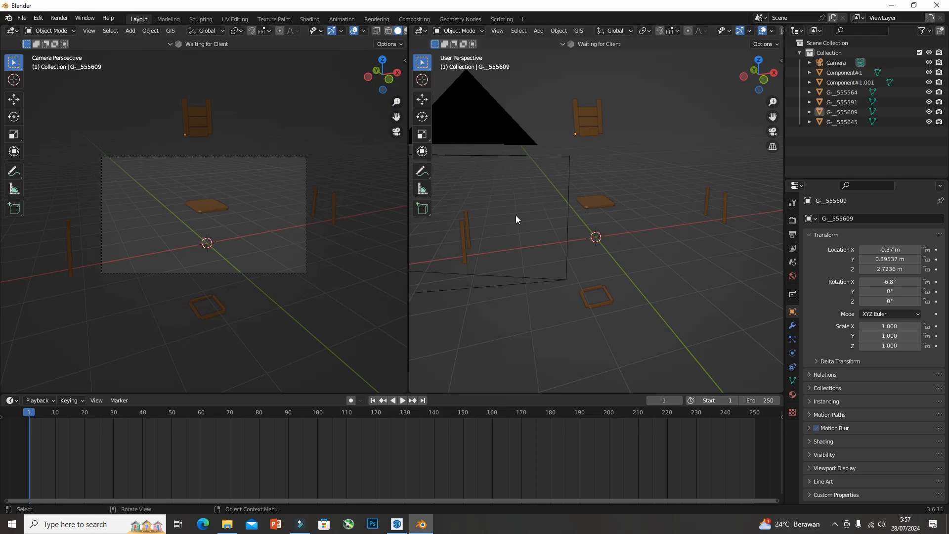
click(725, 215)
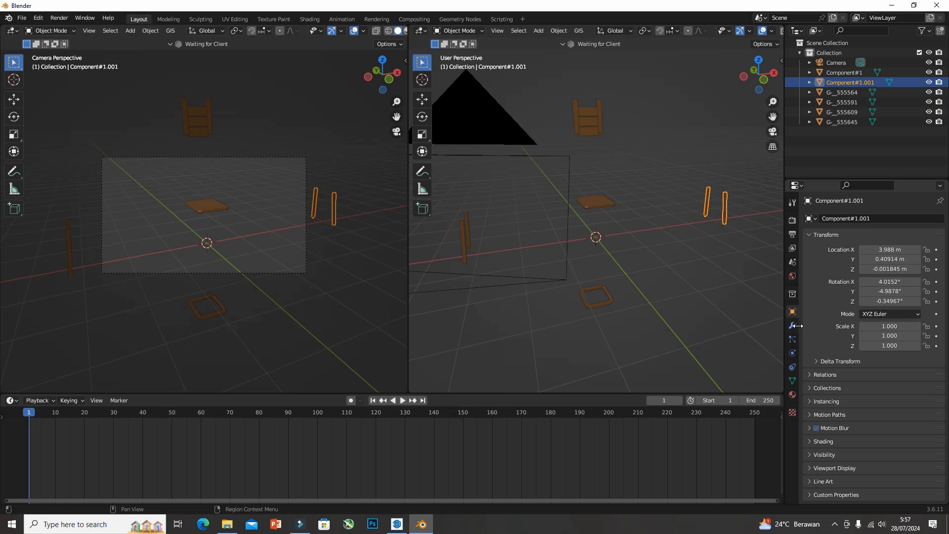
click(937, 250)
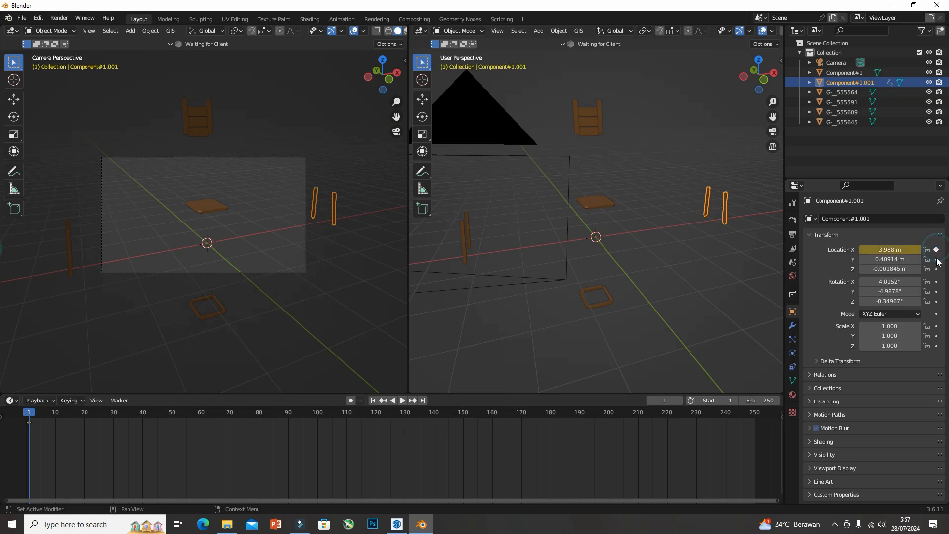
click(938, 260)
click(937, 269)
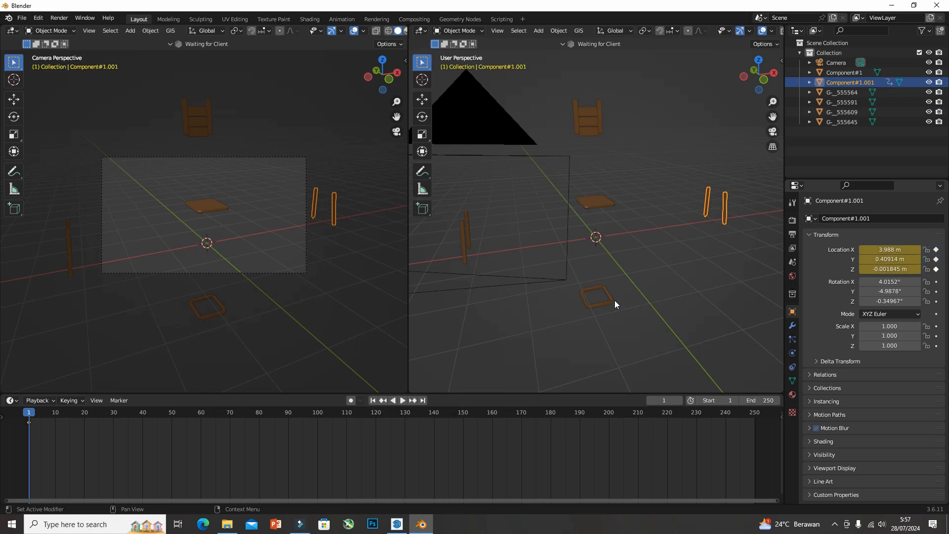
Keyframe the X, Y and Z location of the rectangular lower frame at frame 1
click(603, 304)
click(937, 250)
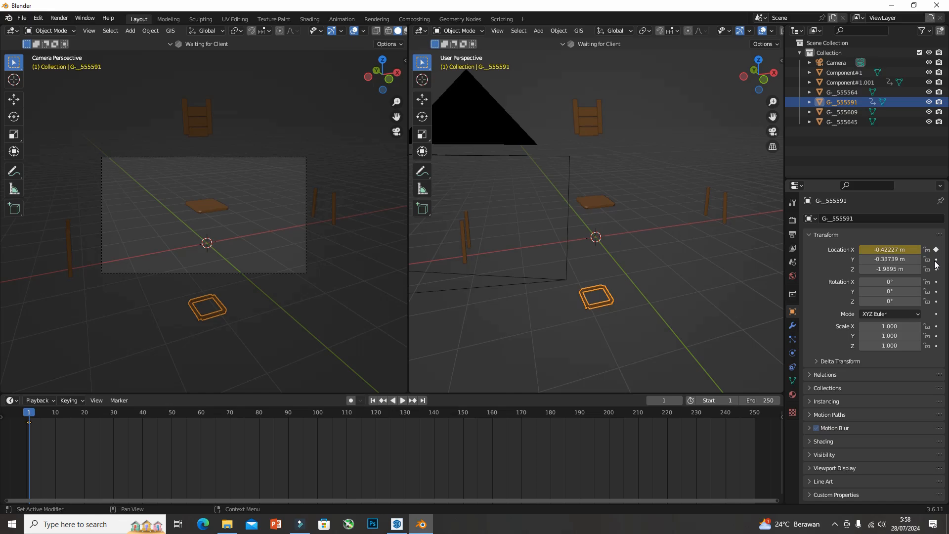
click(937, 259)
click(937, 269)
Keyframe the left-hand leg pair's X, Y and Z location at frame 1
click(467, 244)
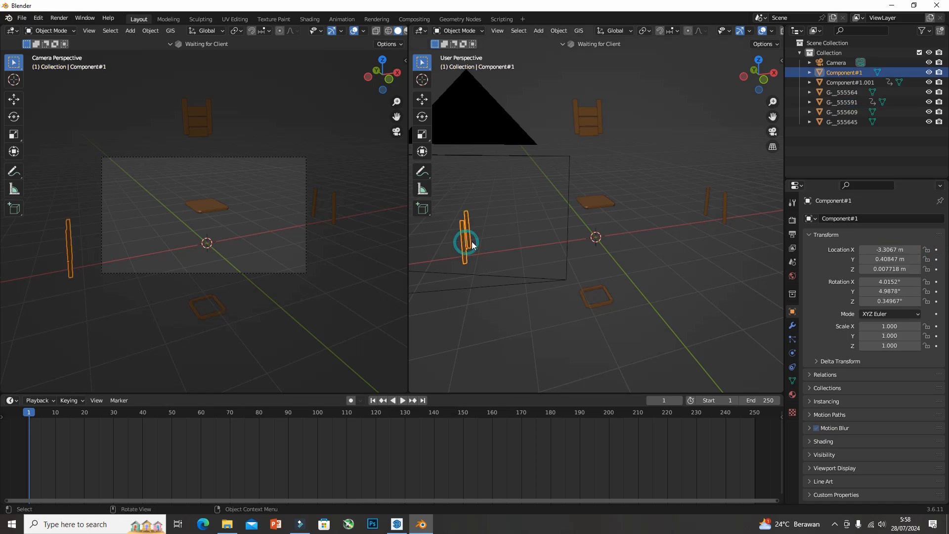
click(937, 249)
click(937, 260)
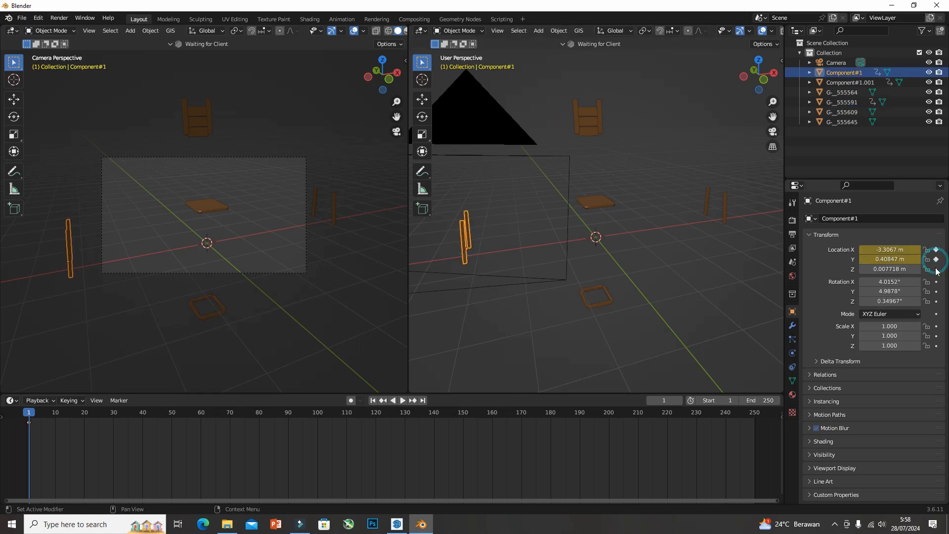
click(937, 269)
Keyframe the backrest slats' X, Y and Z location at frame 1
click(590, 136)
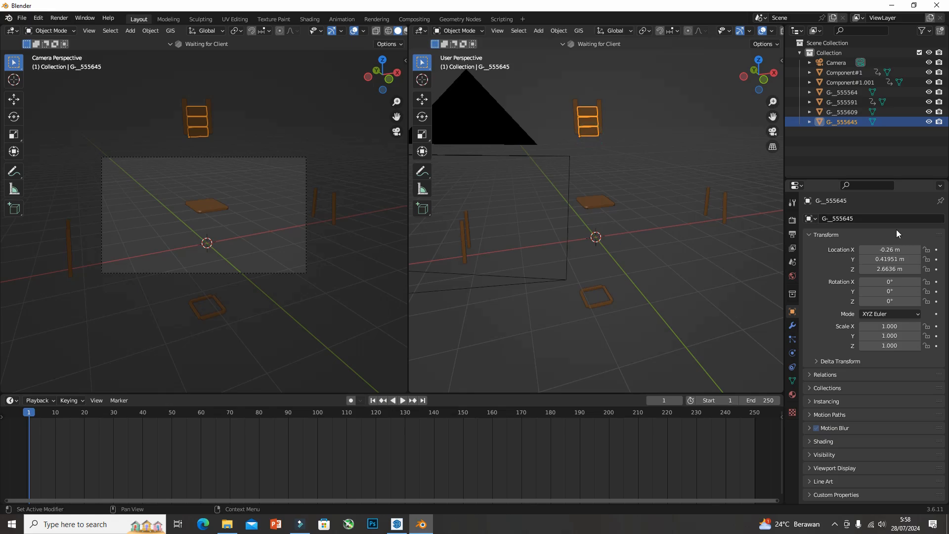
click(937, 249)
click(937, 260)
click(937, 269)
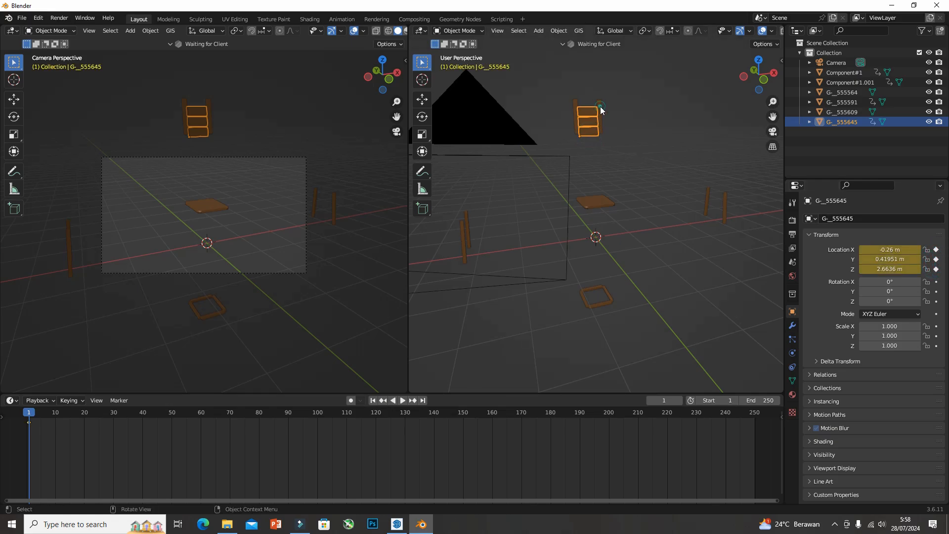
Keyframe the backrest posts' X, Y and Z location at frame 1 and deselect them
click(600, 106)
click(936, 250)
click(937, 259)
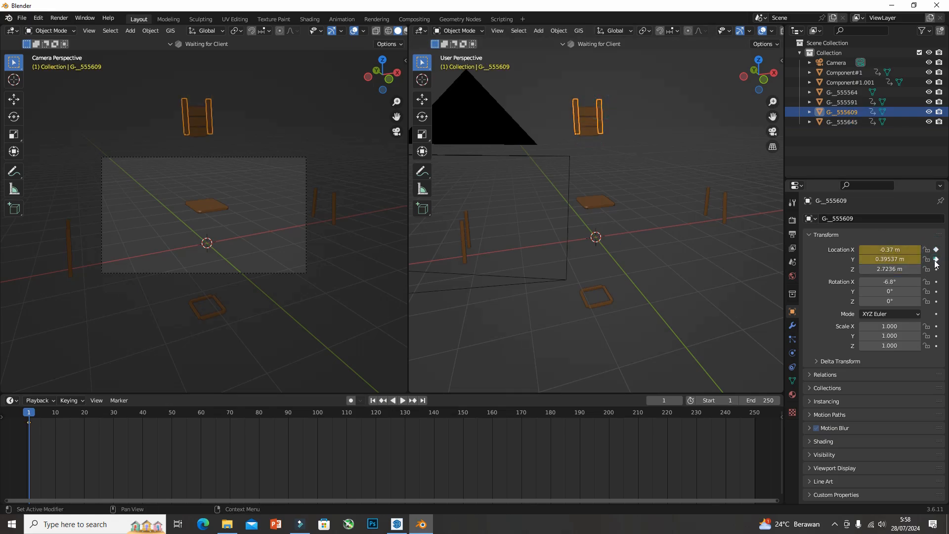
click(938, 269)
click(720, 262)
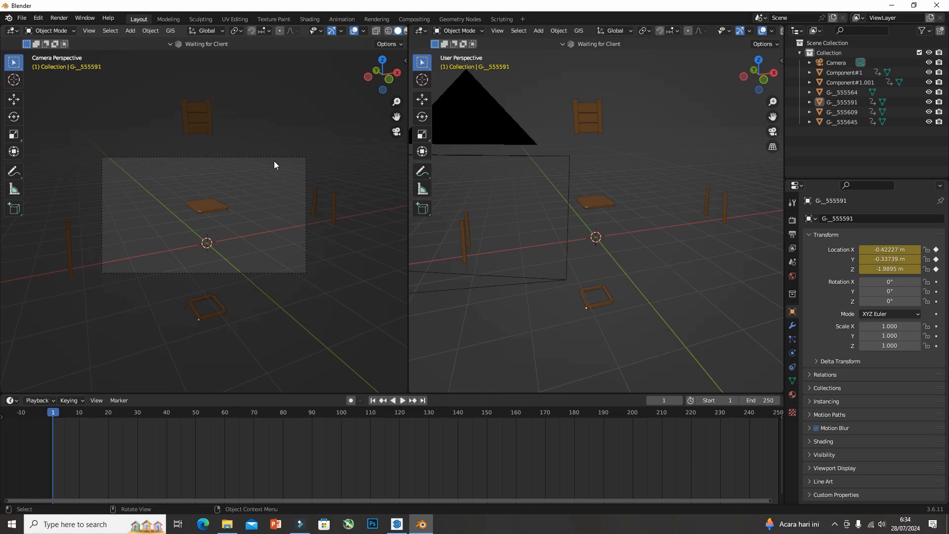
Check the frame 1 location keyframes of the leg pairs, the backrest parts and the lower frame one by one
click(335, 212)
click(69, 242)
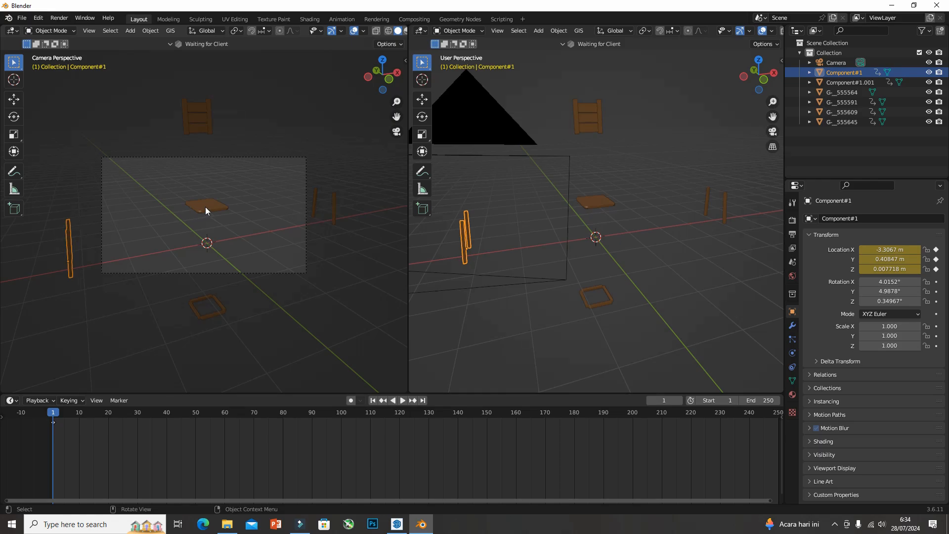
click(201, 118)
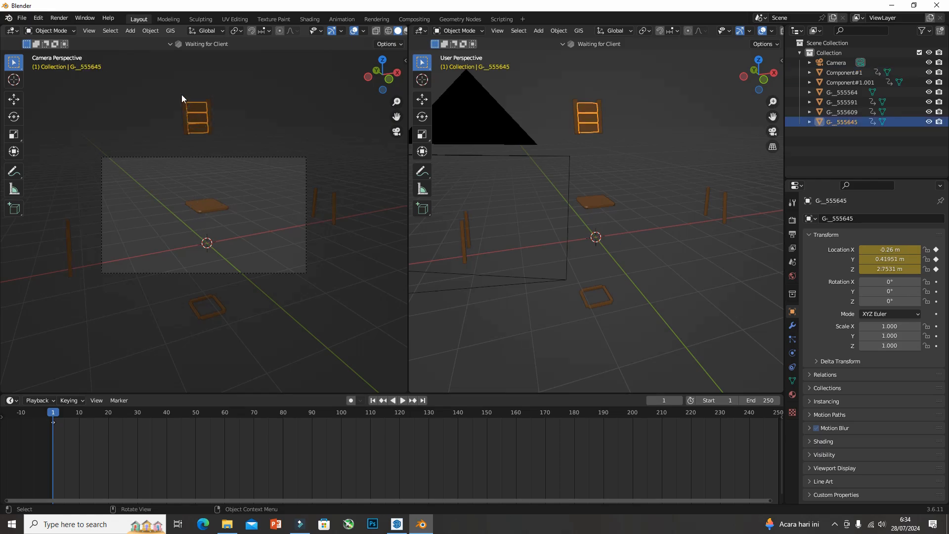
shift+click(182, 94)
click(202, 302)
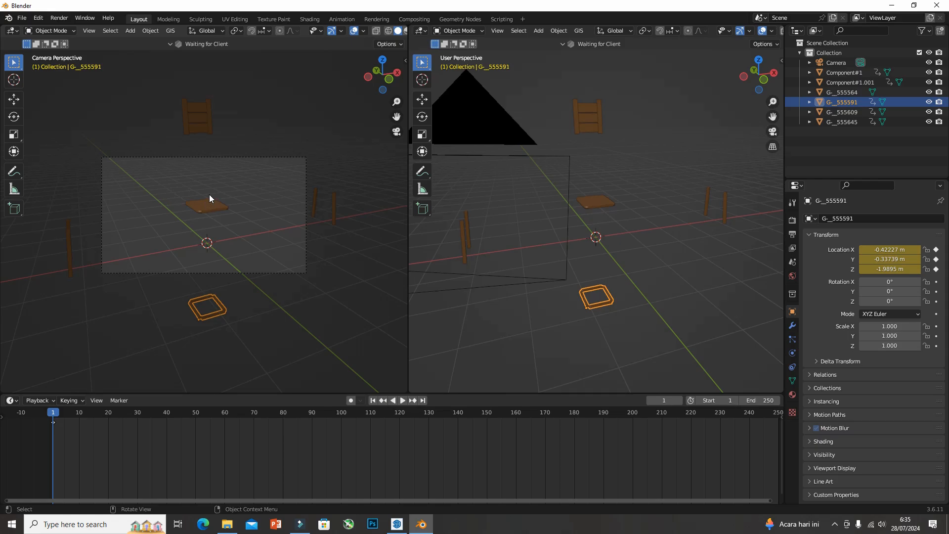
click(656, 337)
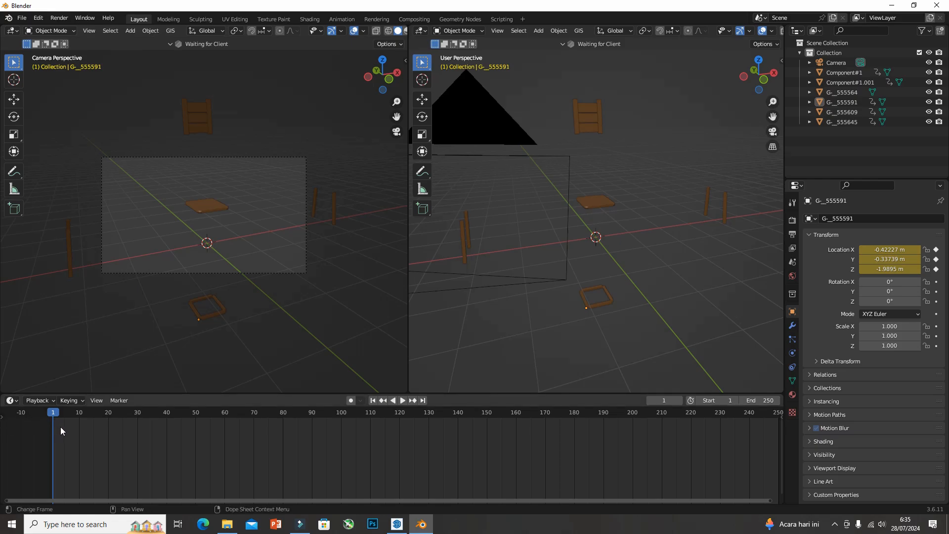
At frame 100, move the right-hand leg pair along X under the seat and set its X location to 0.3363 m
drag(56, 415, 344, 435)
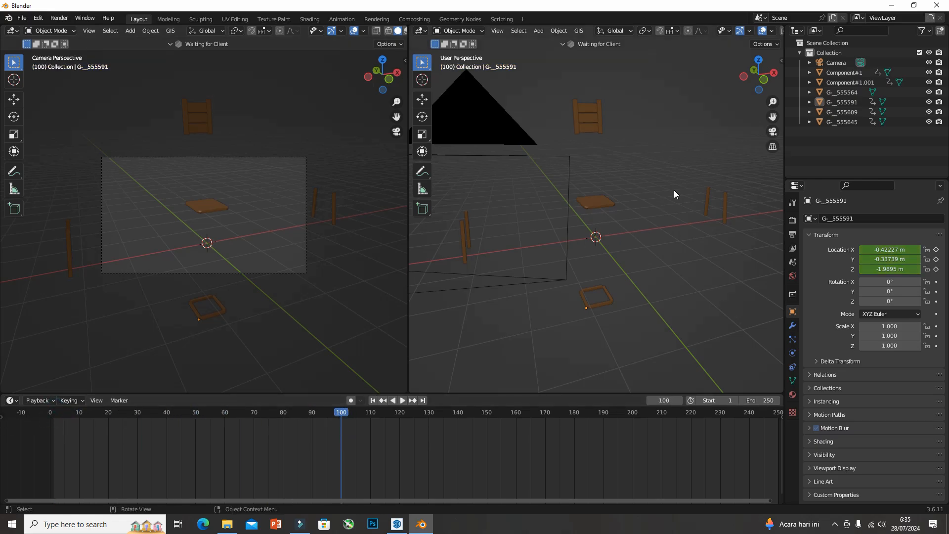
click(709, 201)
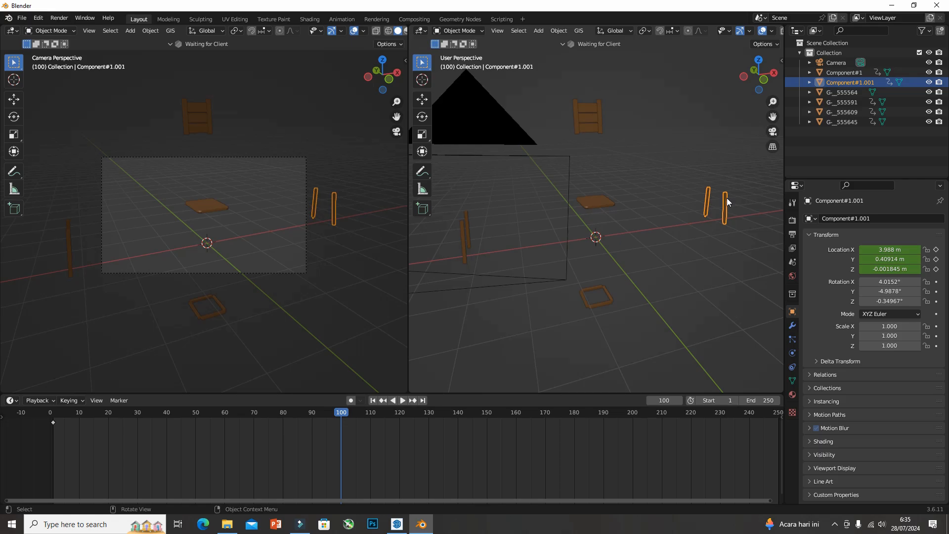
key(g)
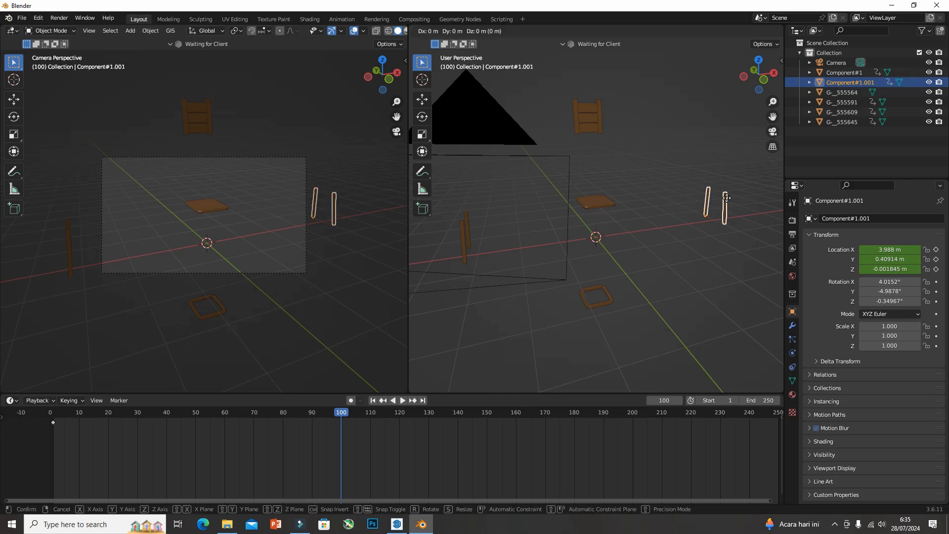
key(x)
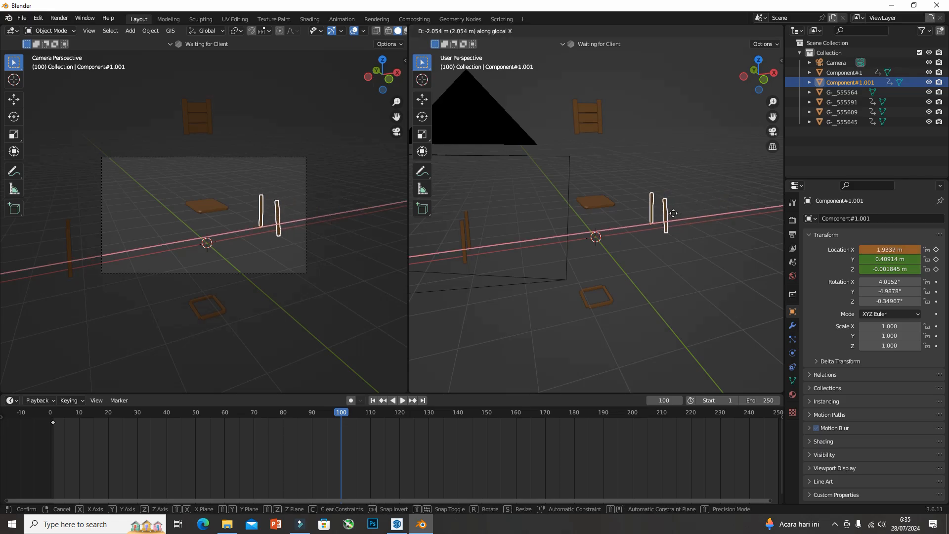
click(624, 219)
click(896, 250)
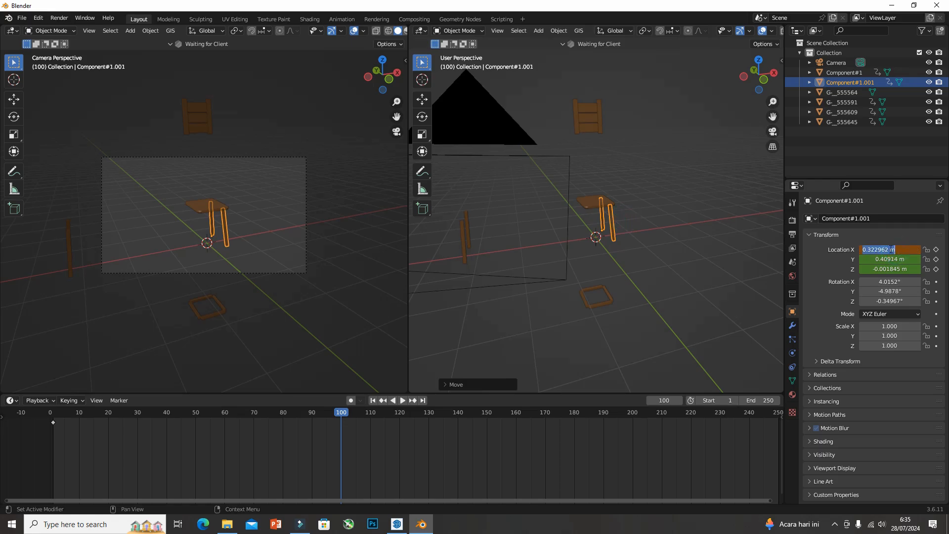
drag(888, 250, 869, 246)
text(3363)
key(Return)
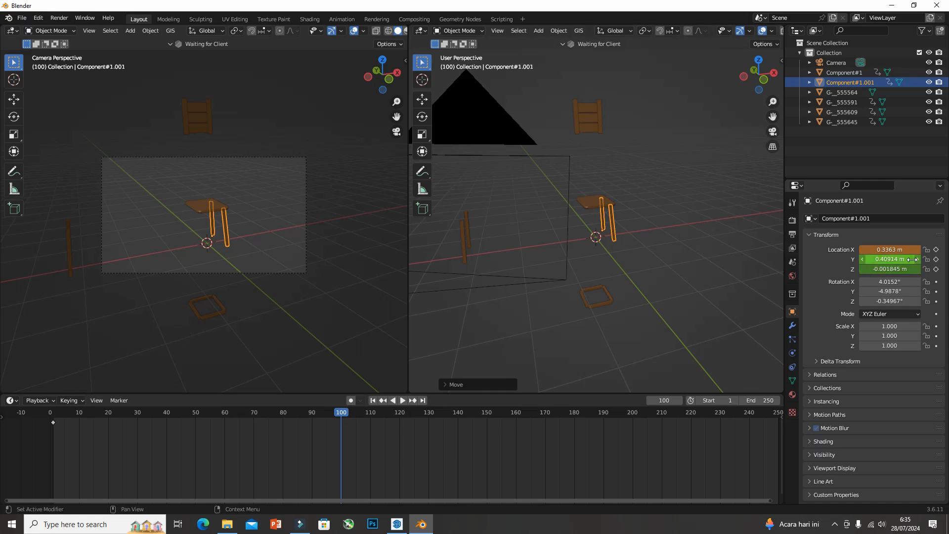
Keyframe the right-hand leg pair's X, Y and Z location at frame 100
click(938, 251)
click(937, 259)
click(937, 269)
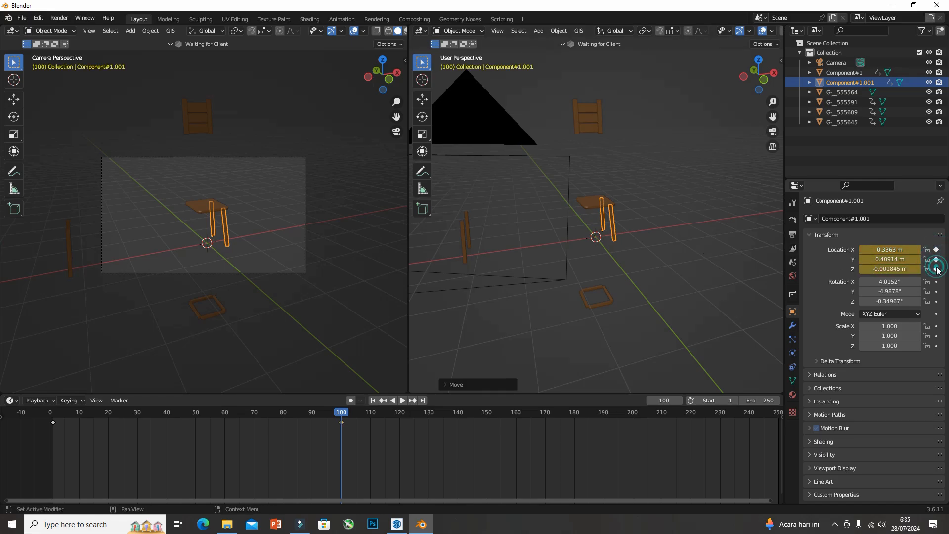
Move the left-hand leg pair along X under the seat and set its X location to -0.45594 m
click(464, 239)
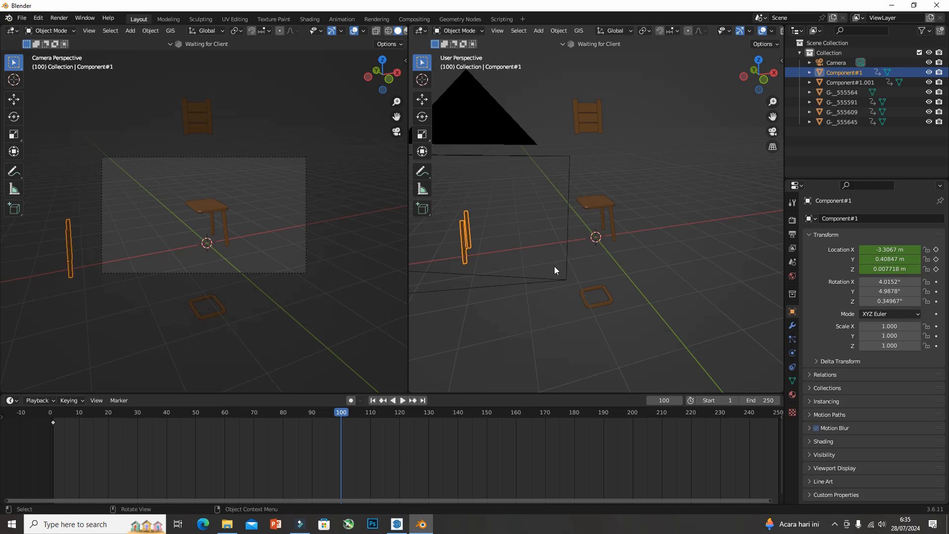
key(g)
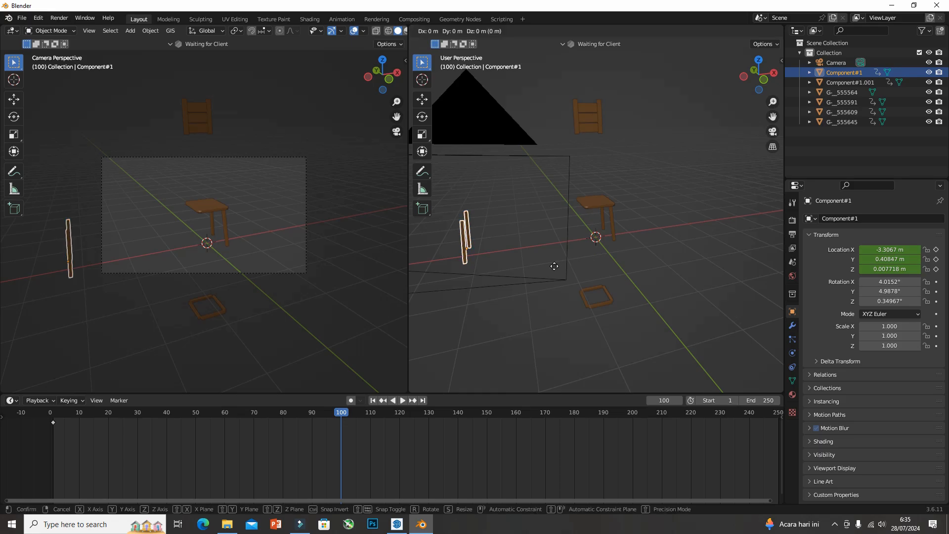
key(x)
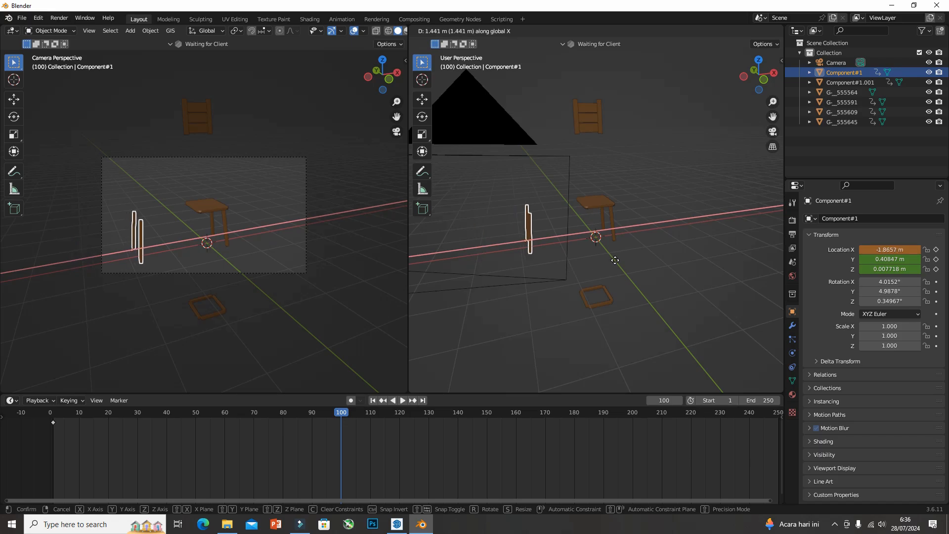
click(666, 255)
double_click(891, 250)
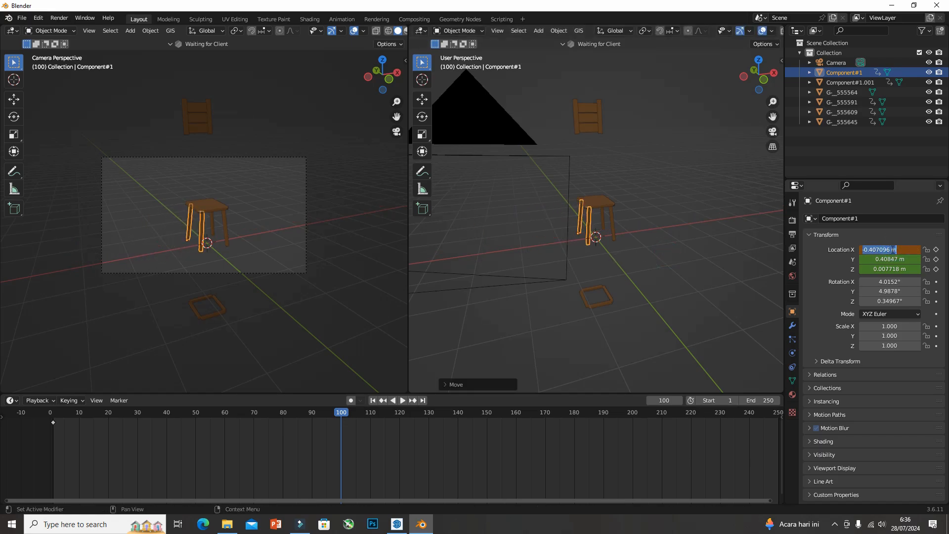
drag(891, 250, 872, 247)
text(5594)
key(Return)
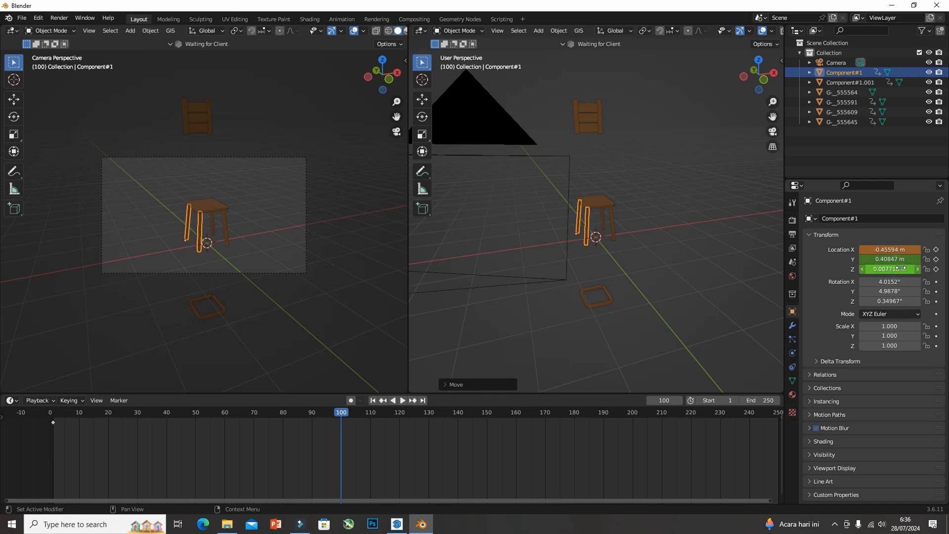
Keyframe the left-hand leg pair's X, Y and Z location at frame 100
click(936, 249)
click(937, 259)
click(936, 268)
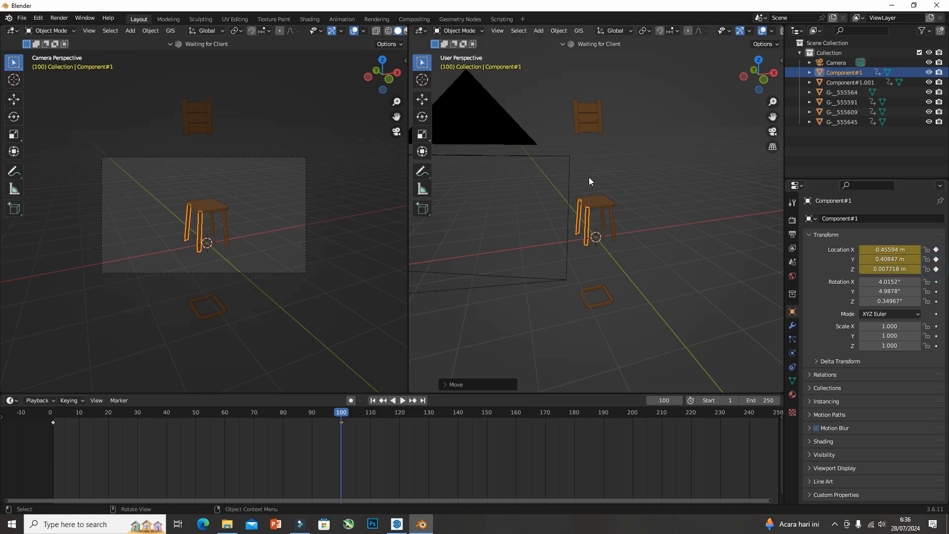
Keyframe the backrest slats' X, Y and Z location at frame 100, keeping them above the camera frame
click(608, 292)
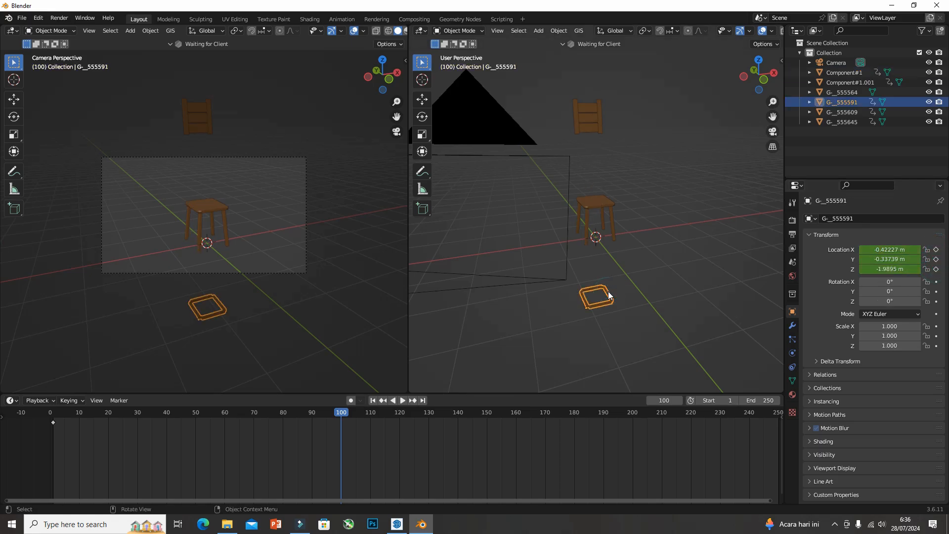
click(630, 161)
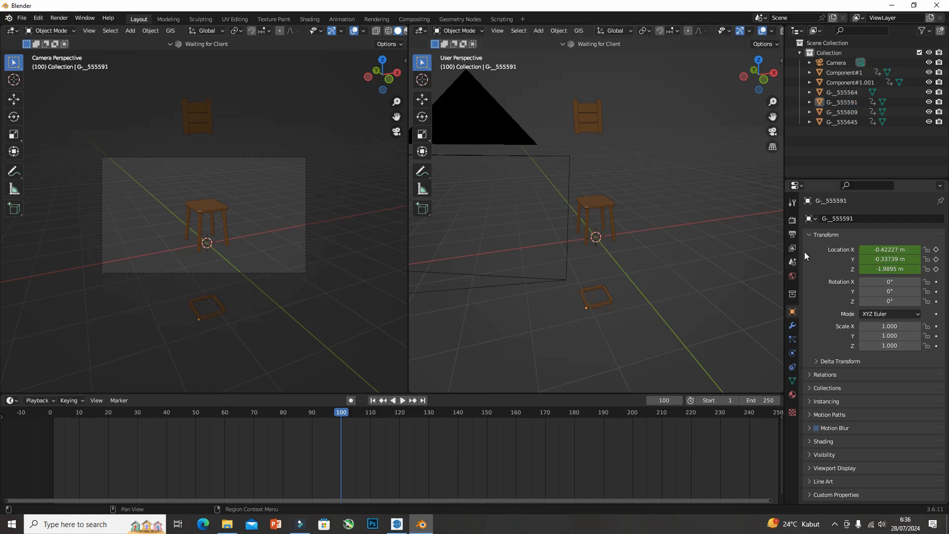
click(587, 121)
click(936, 249)
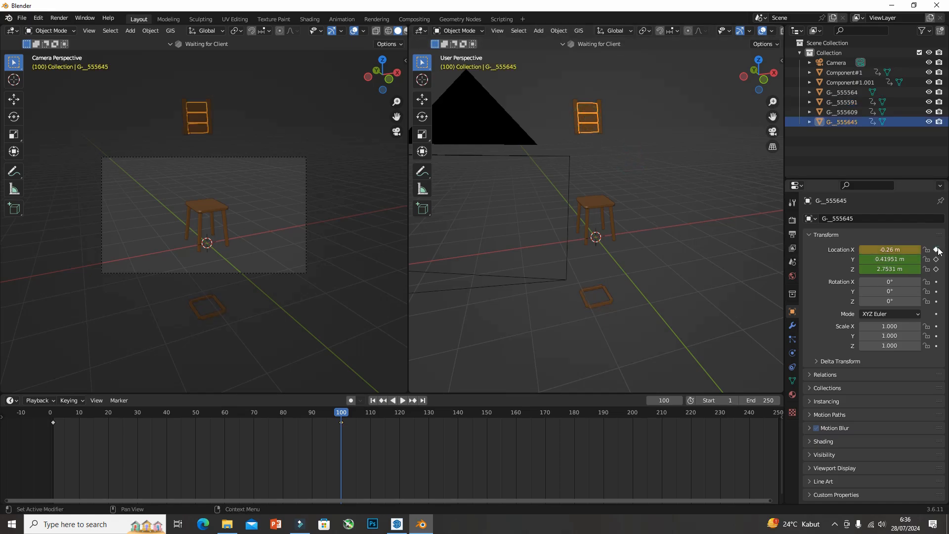
click(937, 259)
click(936, 268)
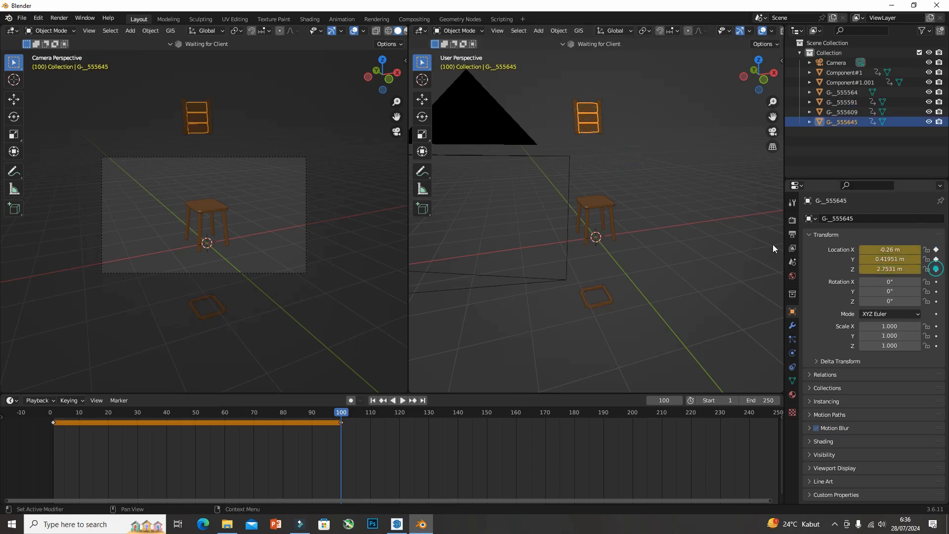
Keyframe the lower frame's X, Y and Z location at frame 100, keeping it below the camera frame
click(607, 287)
click(936, 249)
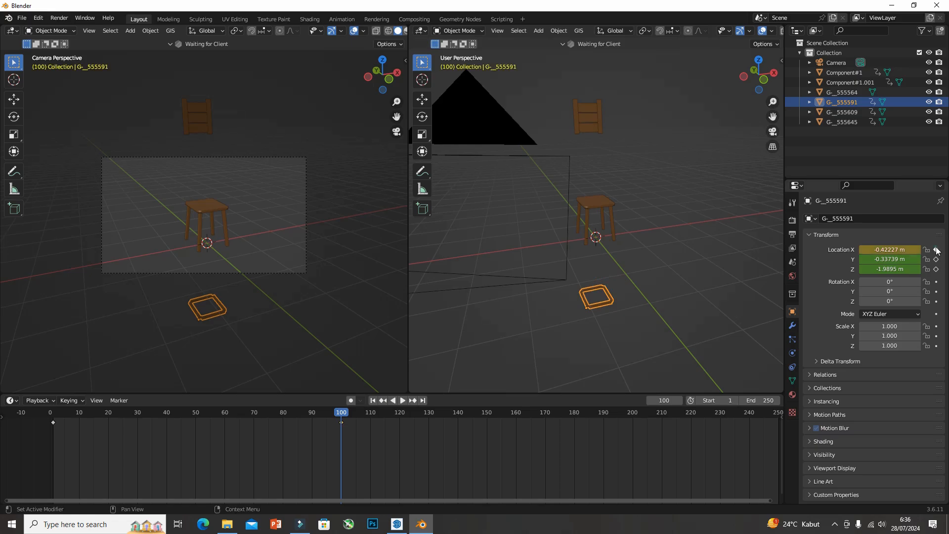
click(937, 259)
click(936, 268)
Keyframe the backrest posts' X, Y and Z location at frame 100 and deselect them
click(595, 124)
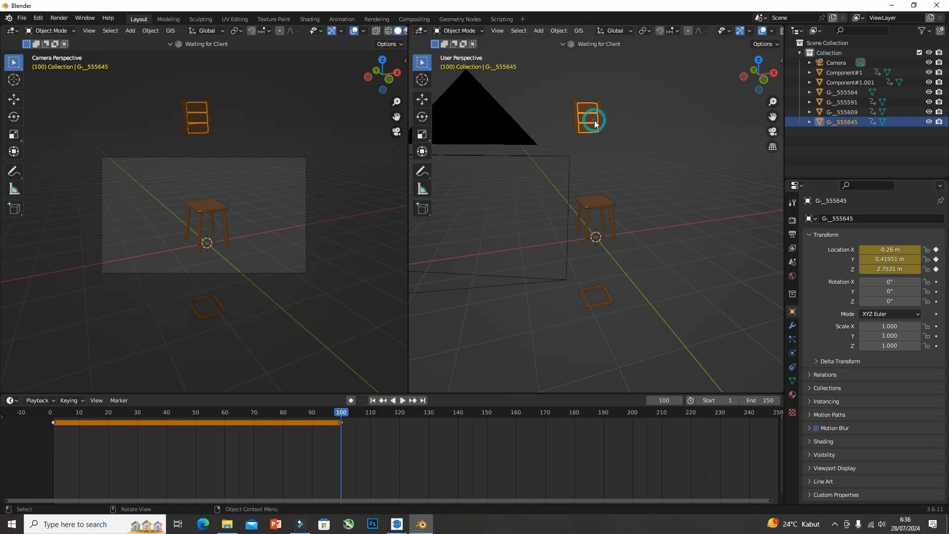
click(579, 116)
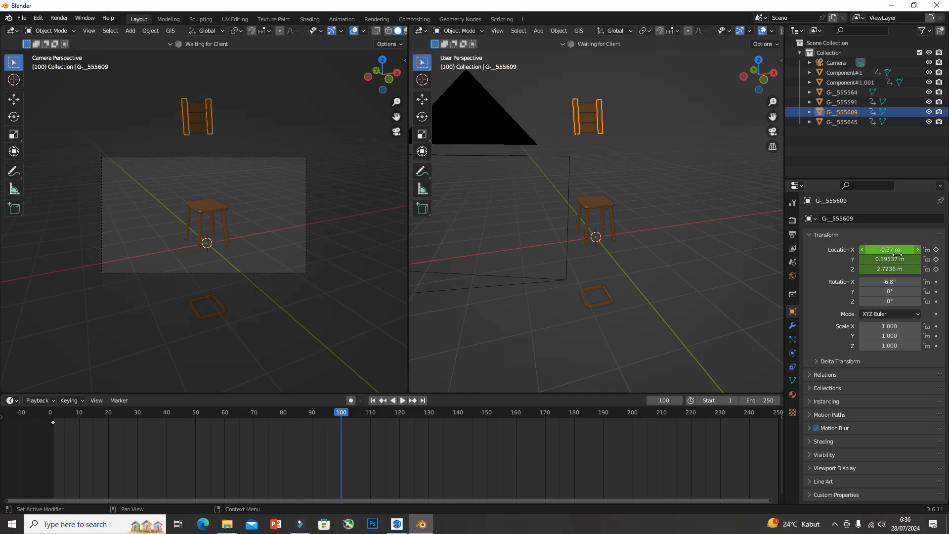
click(936, 249)
click(937, 259)
click(937, 269)
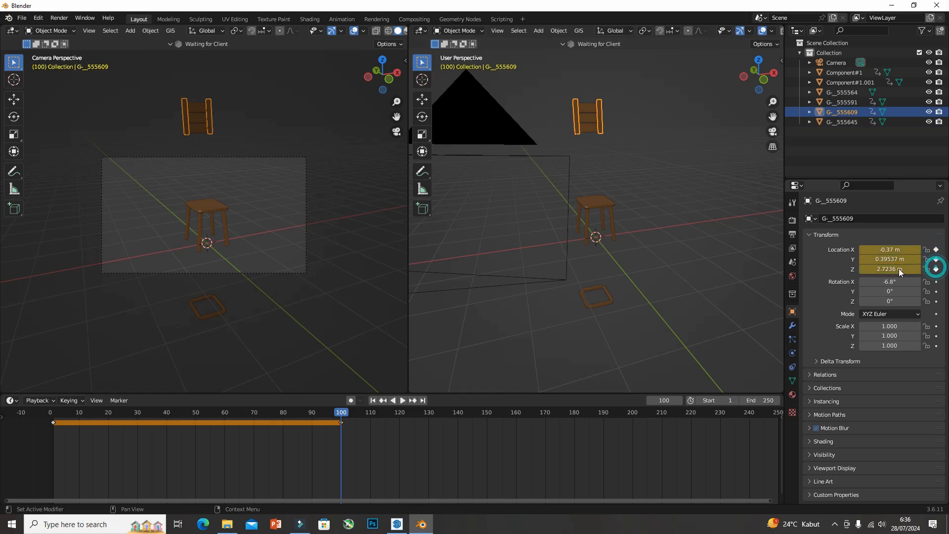
click(610, 301)
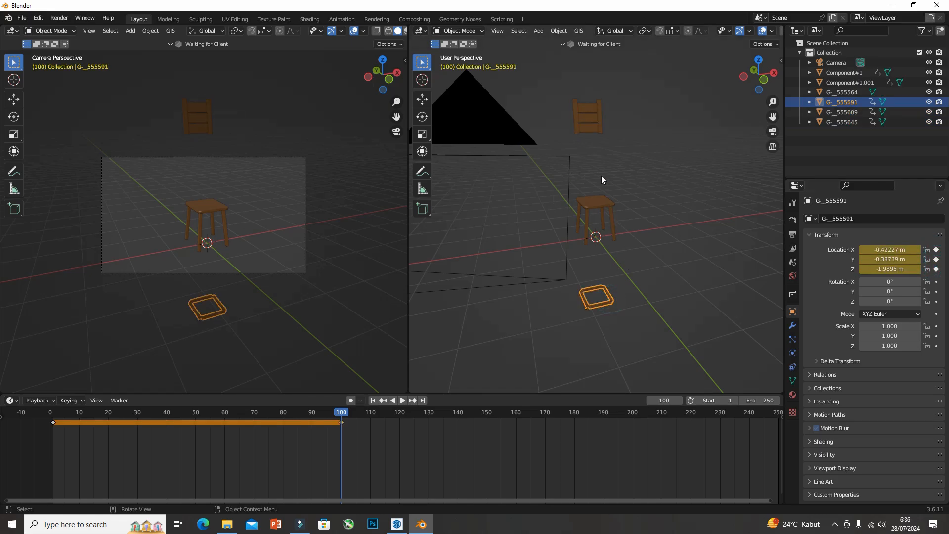
click(600, 129)
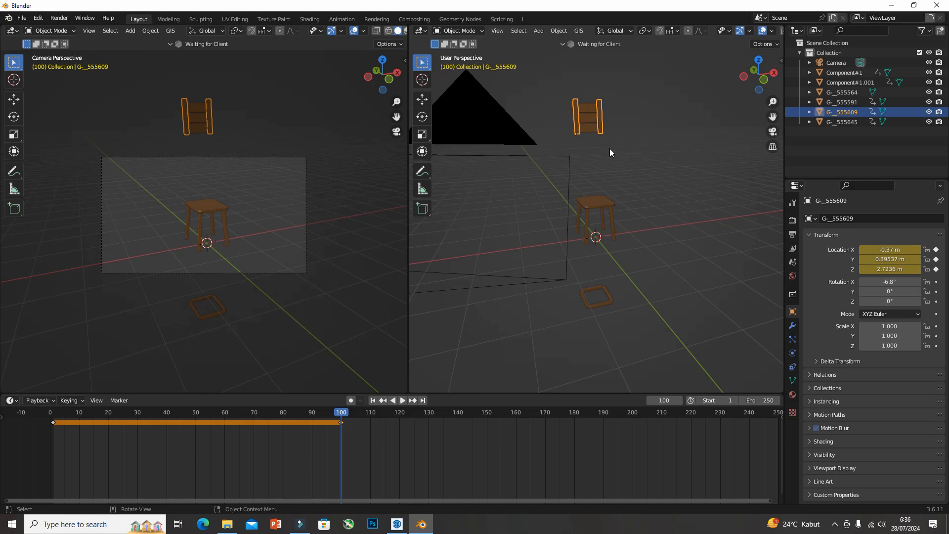
click(632, 165)
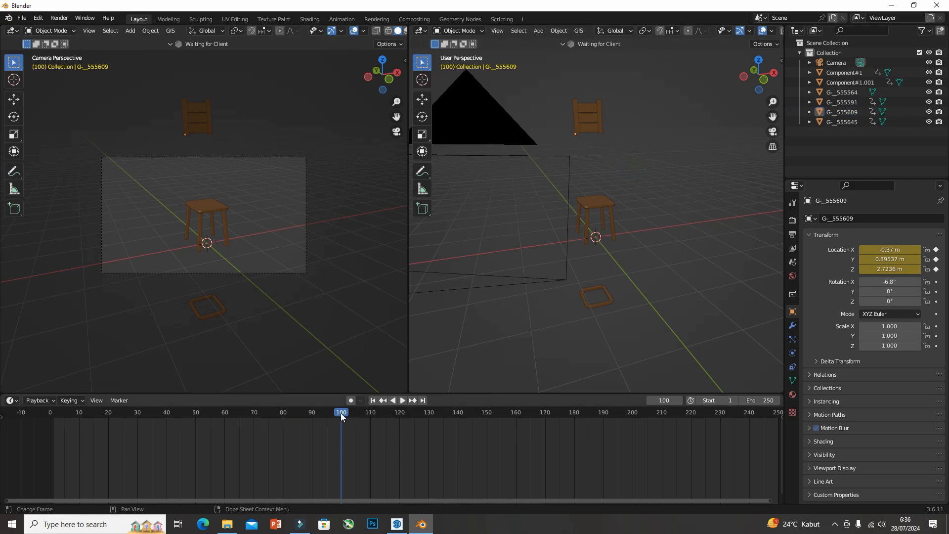
At frame 150, move the lower frame up along Z between the legs and set its Z location to 0.1592 m
key(space)
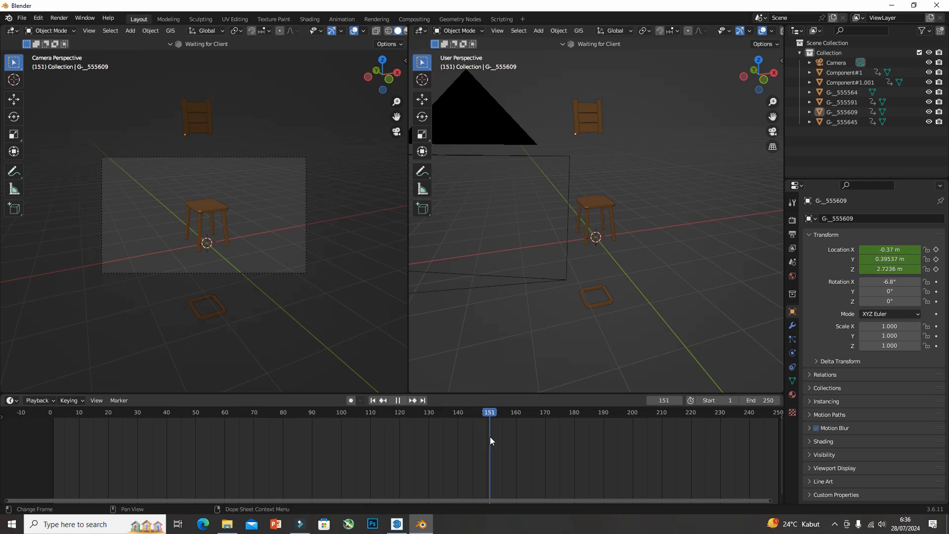
key(space)
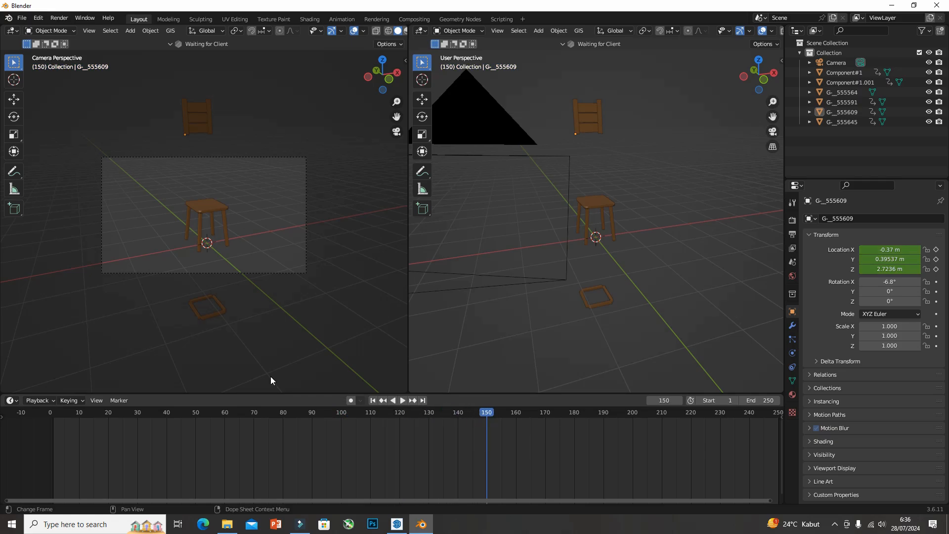
click(610, 292)
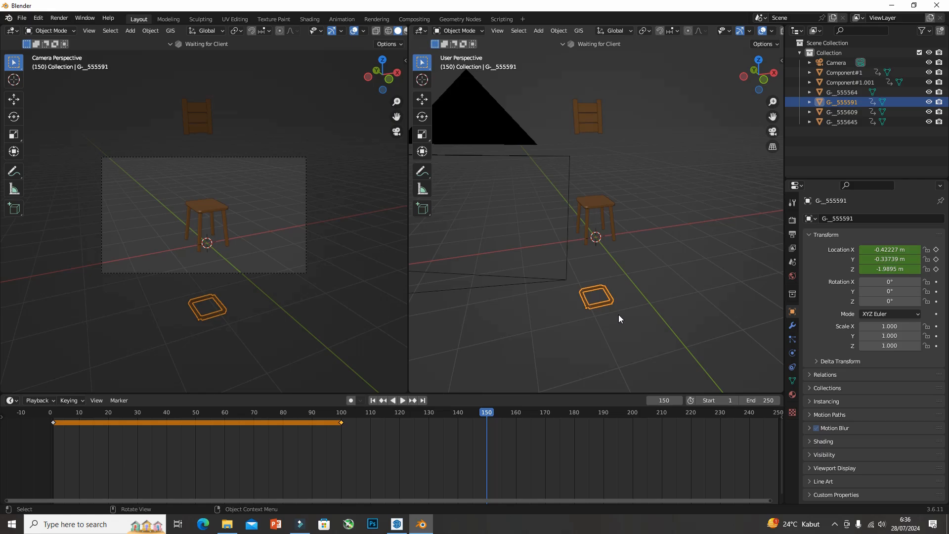
key(g)
key(z)
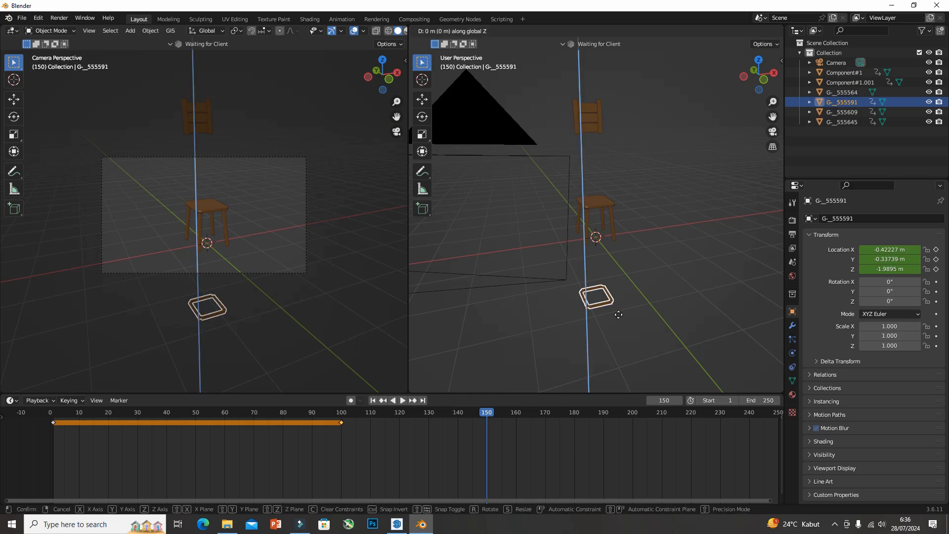
click(625, 247)
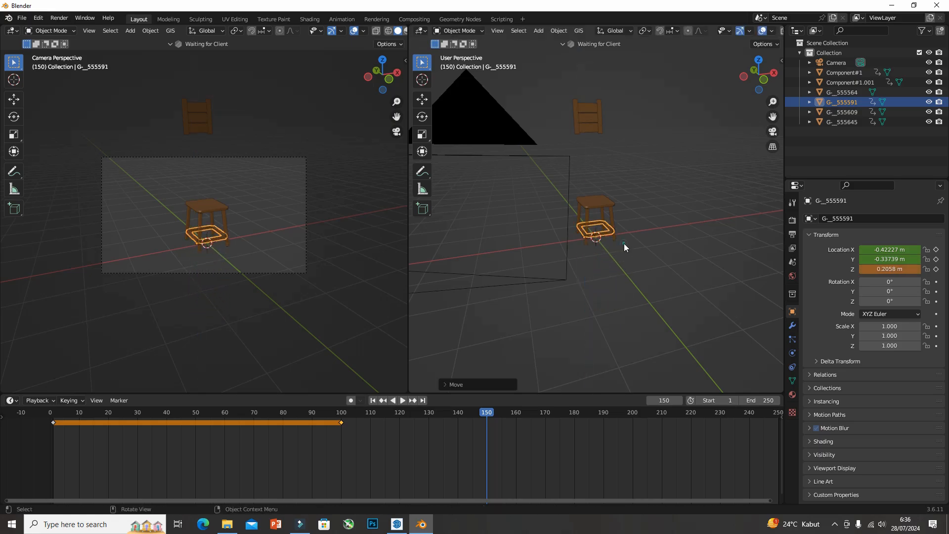
click(894, 269)
drag(891, 269, 867, 270)
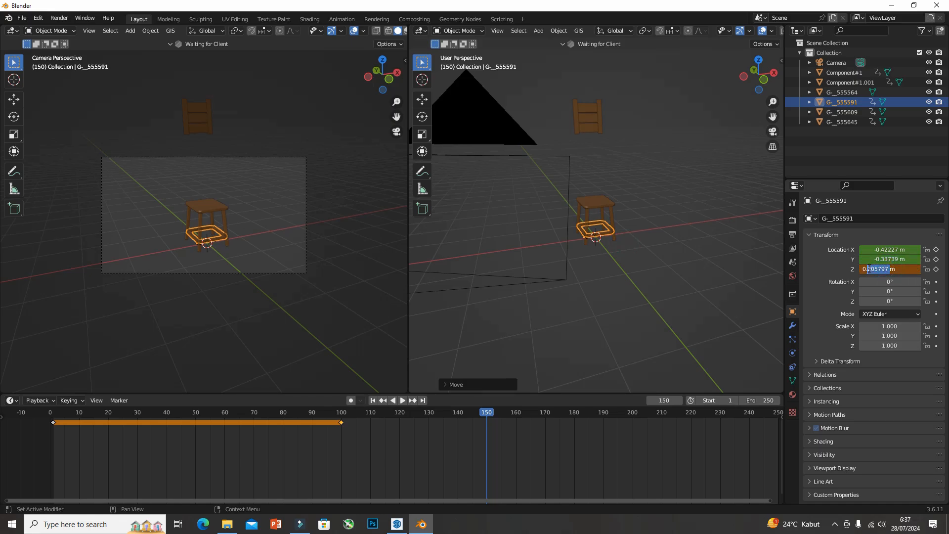
text(1592)
key(Return)
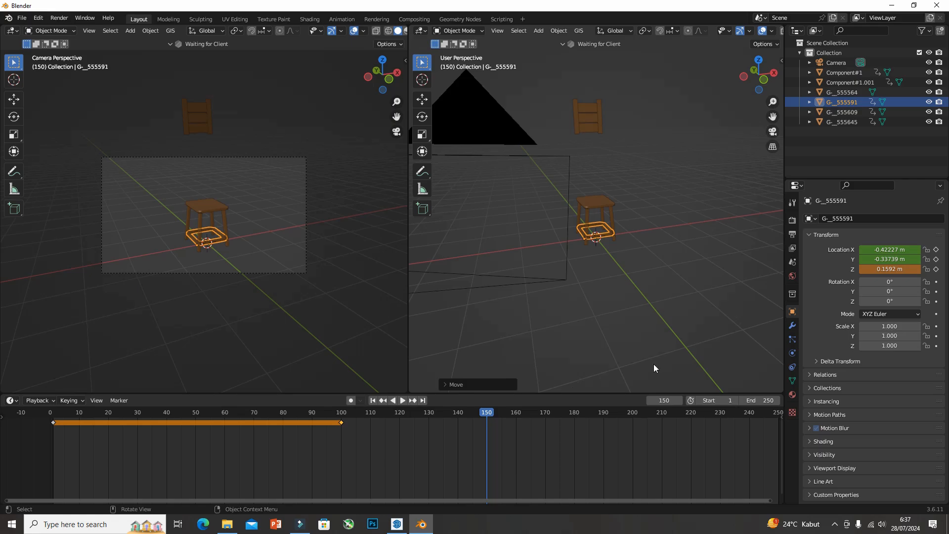
Keyframe the lower frame's X, Y and Z location at frame 150
click(937, 269)
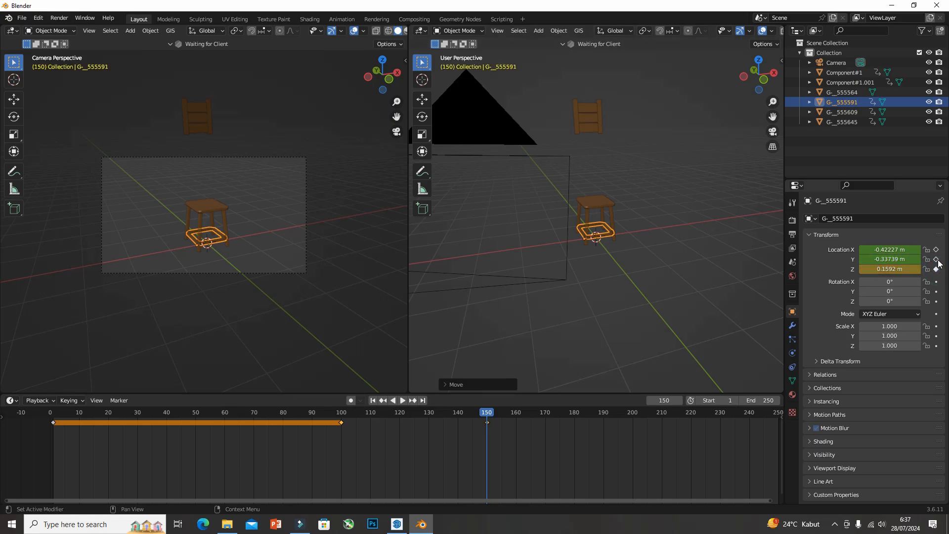
click(936, 259)
click(936, 250)
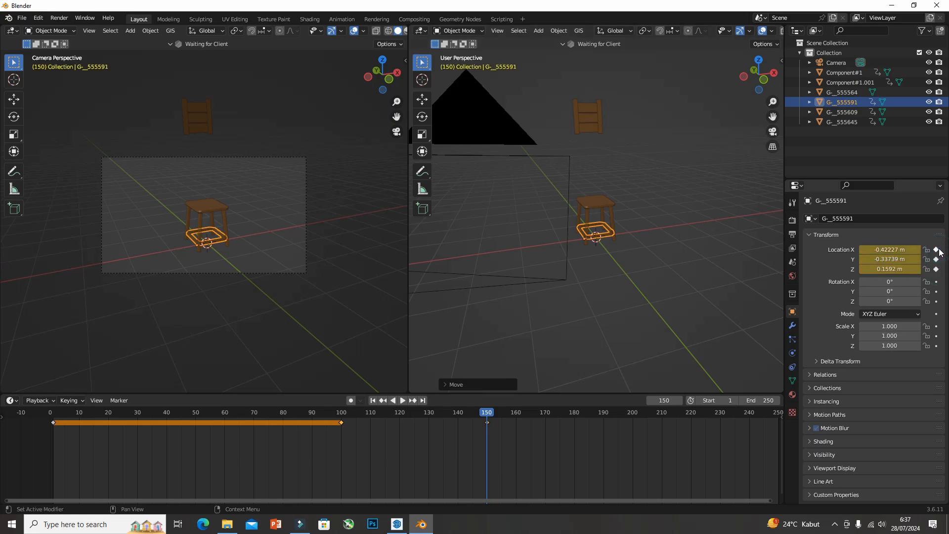
Keyframe the right-hand leg pair's X, Y and Z location at frame 150
click(613, 214)
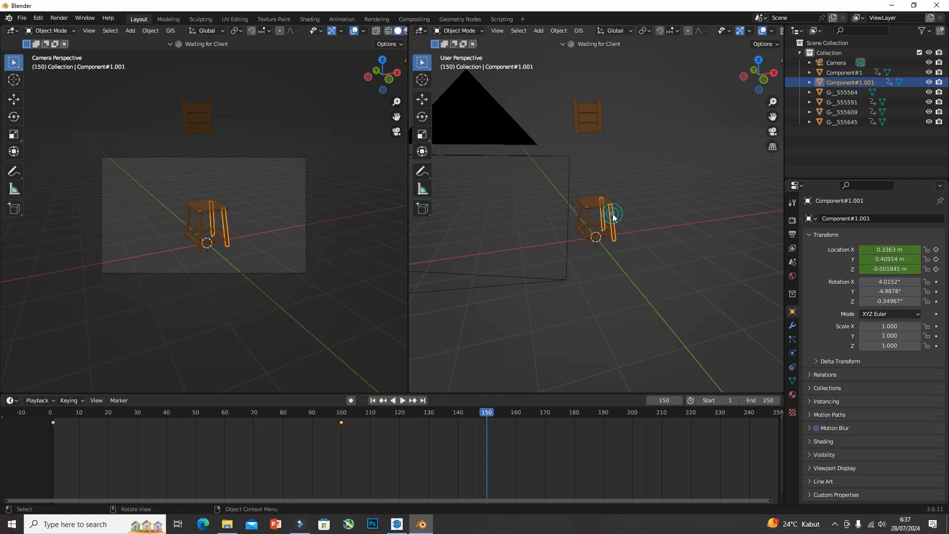
click(937, 269)
click(936, 260)
click(937, 250)
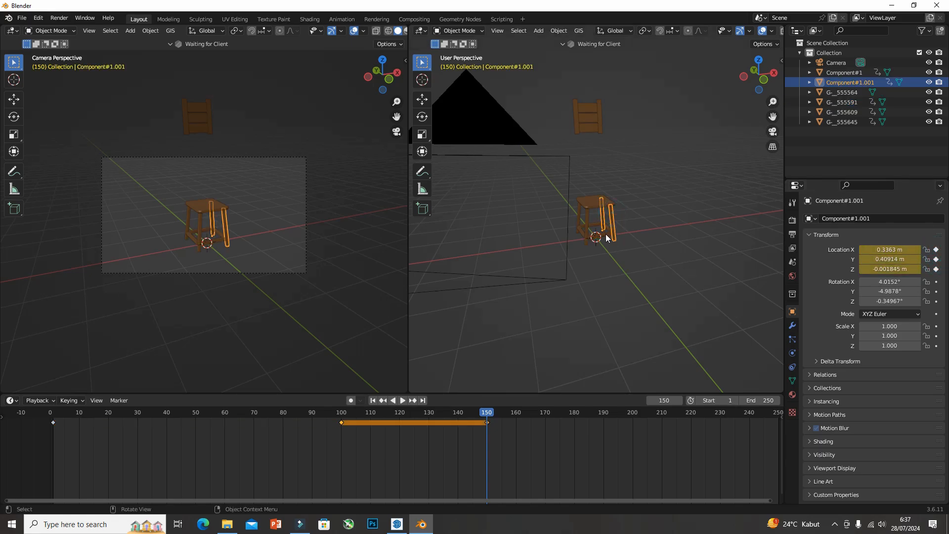
Keyframe the left-hand leg pair's X, Y and Z location at frame 150
click(588, 225)
click(937, 269)
click(937, 259)
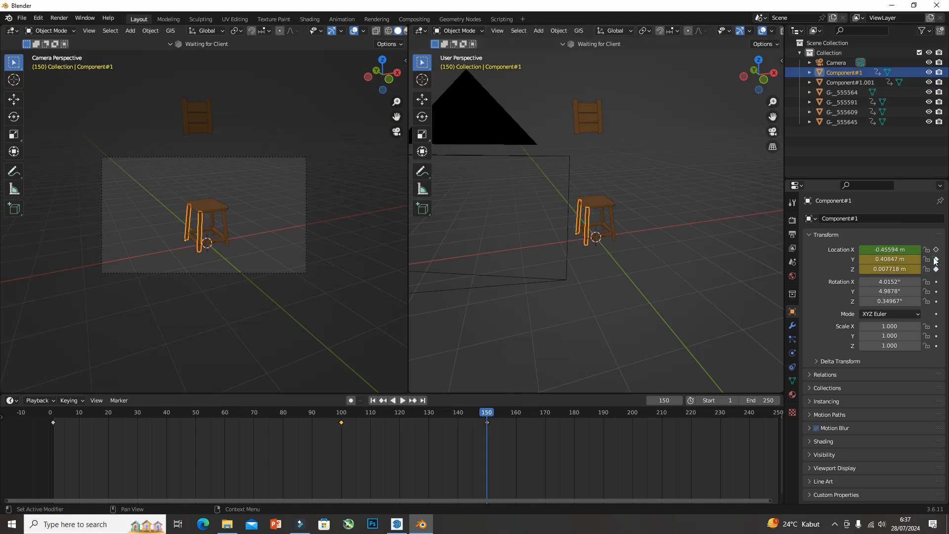
click(936, 249)
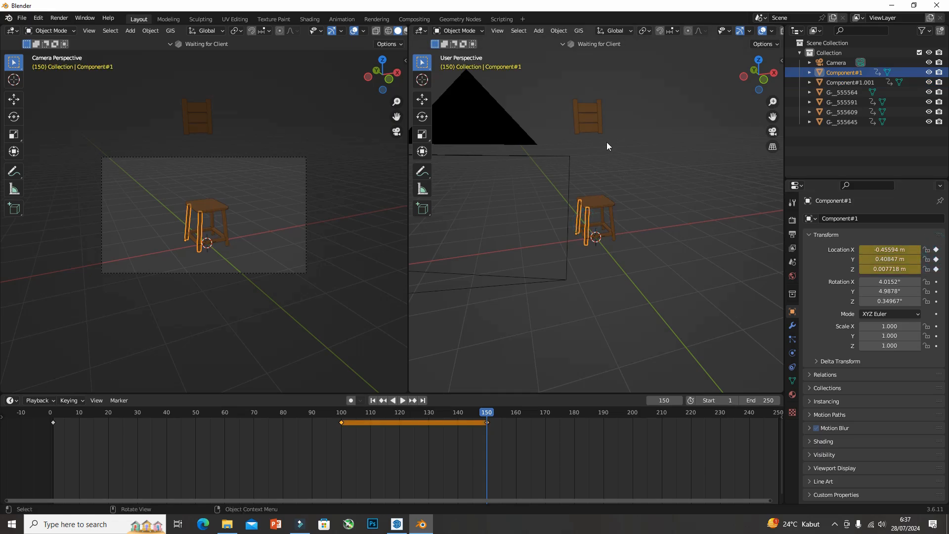
Keyframe the backrest posts' X, Y and Z location at frame 150
click(602, 123)
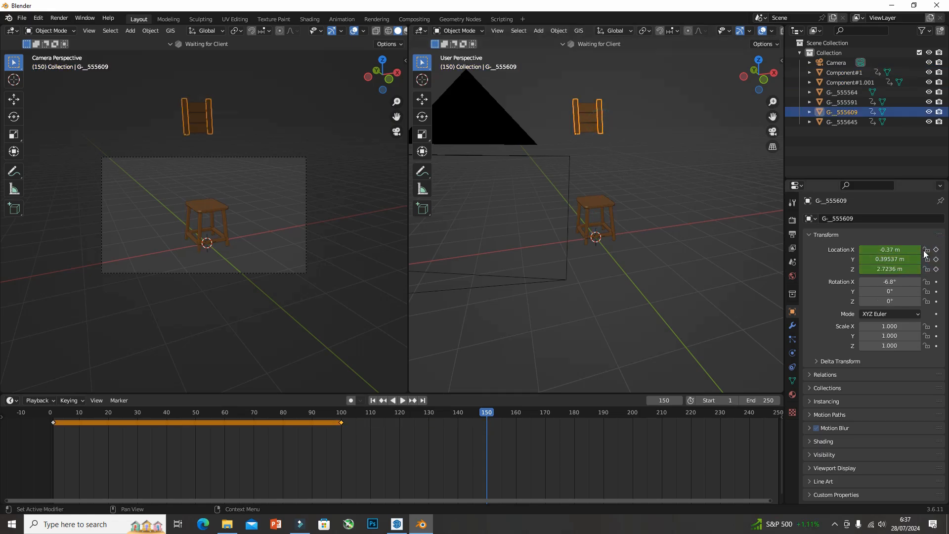
click(937, 269)
click(937, 259)
click(936, 250)
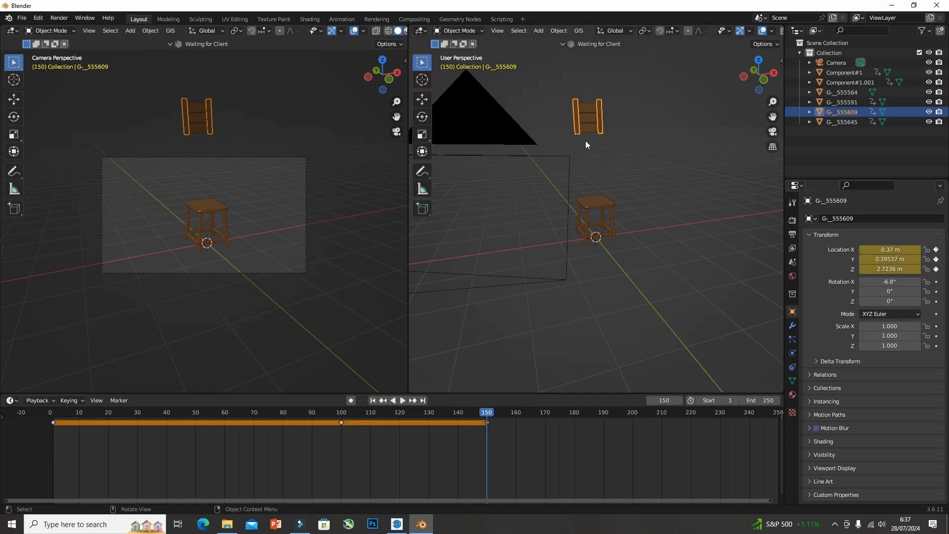
Keyframe the backrest slats' X, Y and Z location at frame 150 and deselect them
click(589, 124)
click(937, 269)
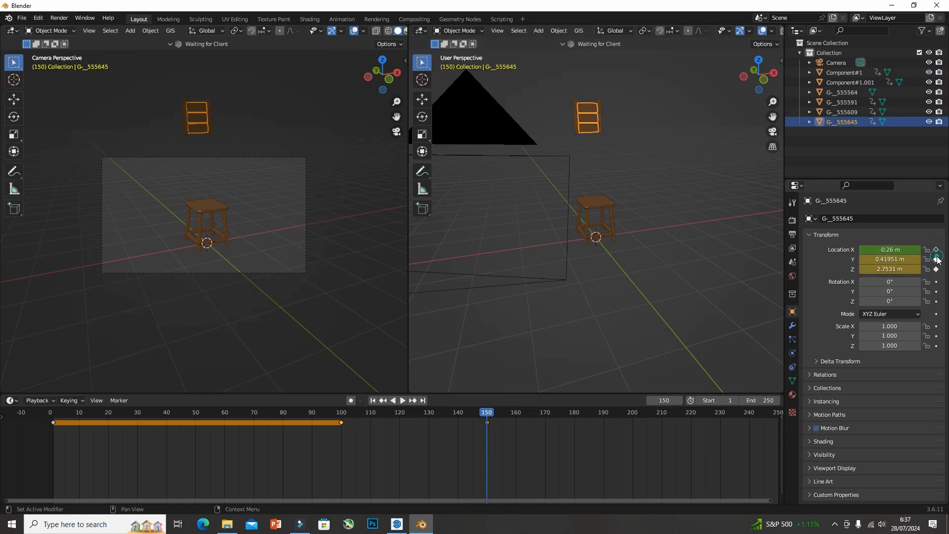
click(936, 259)
click(936, 250)
click(696, 186)
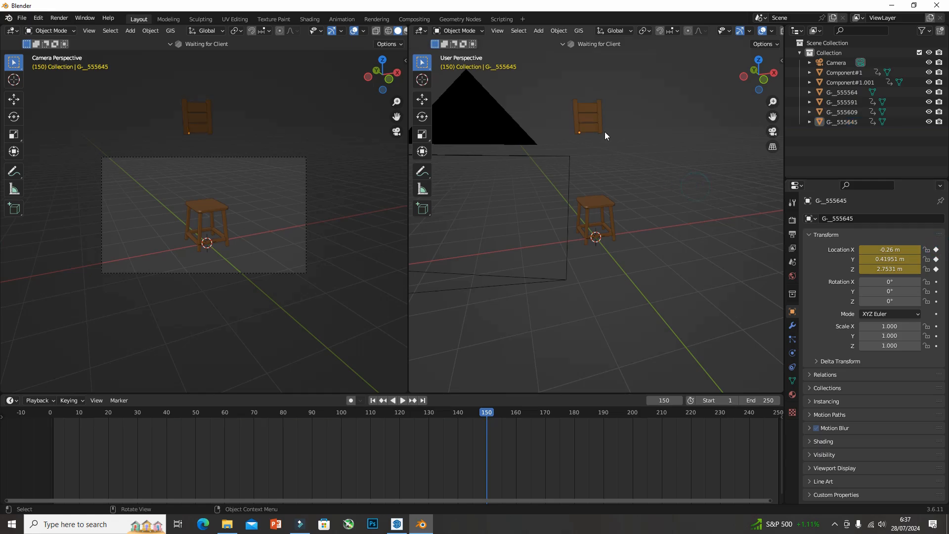
At frame 200, lower the backrest posts along Z onto the seat, to a Z location of about 0.94 m
click(603, 131)
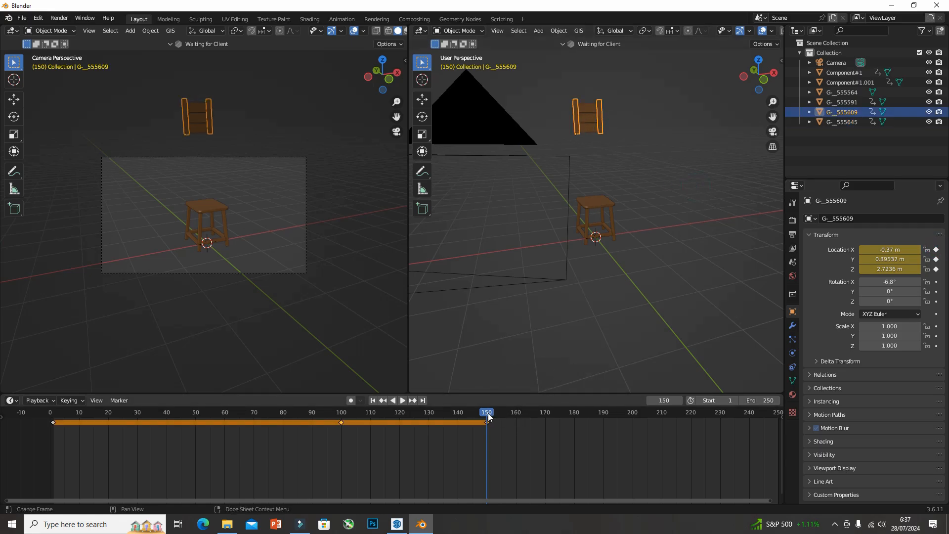
key(space)
drag(508, 417, 634, 439)
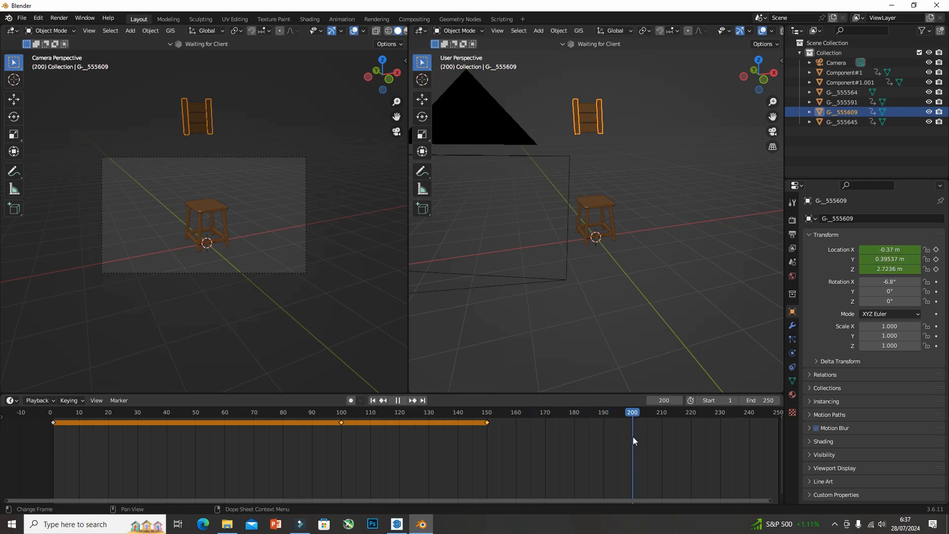
key(space)
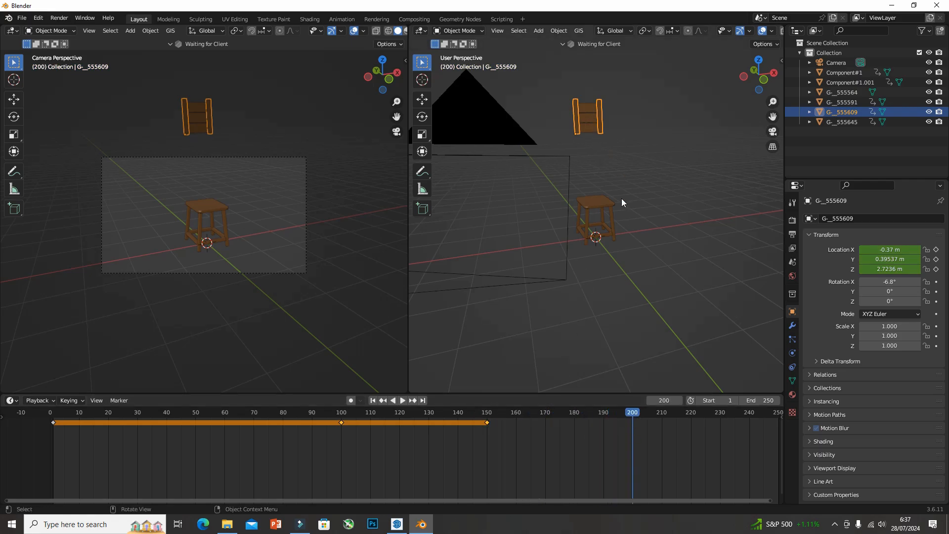
key(g)
key(z)
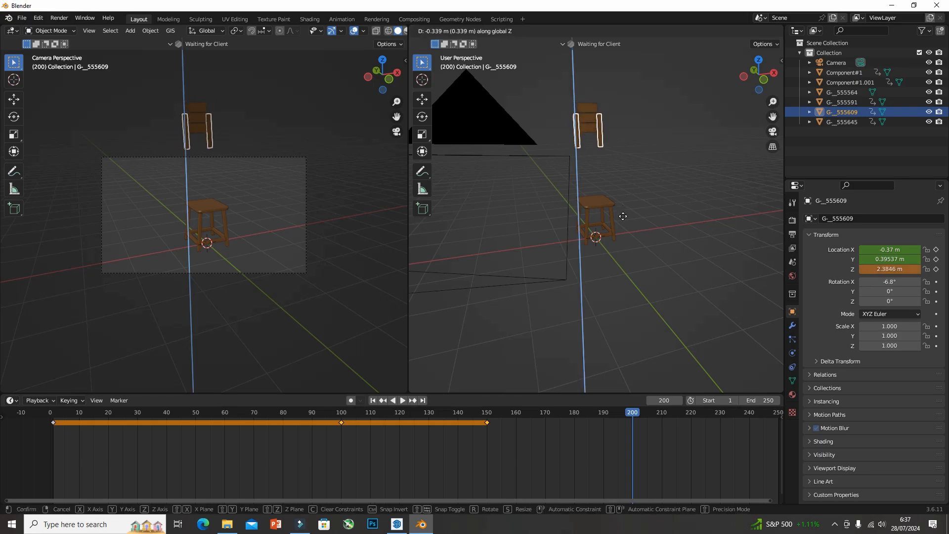
click(634, 266)
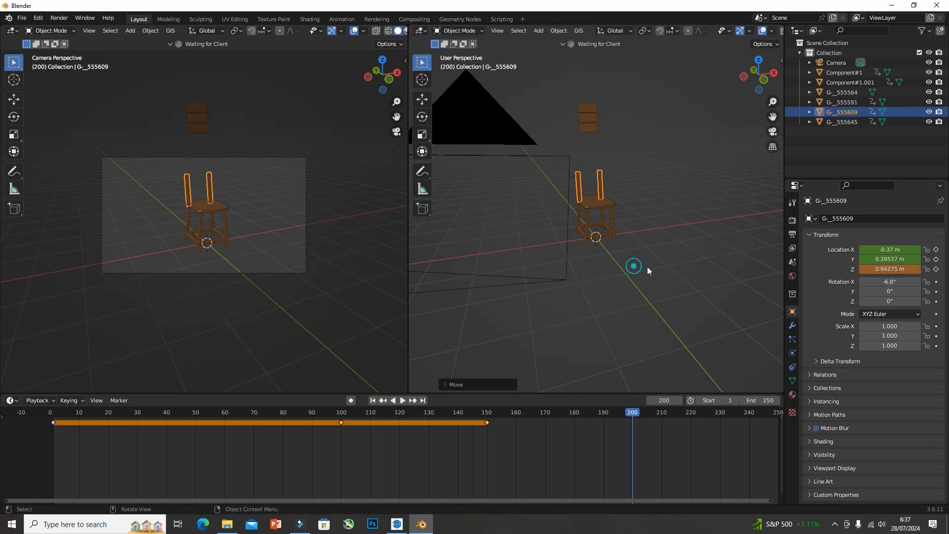
Set the backrest posts' Z location to 1.0471 m and keyframe their X, Y and Z location at frame 200
click(888, 270)
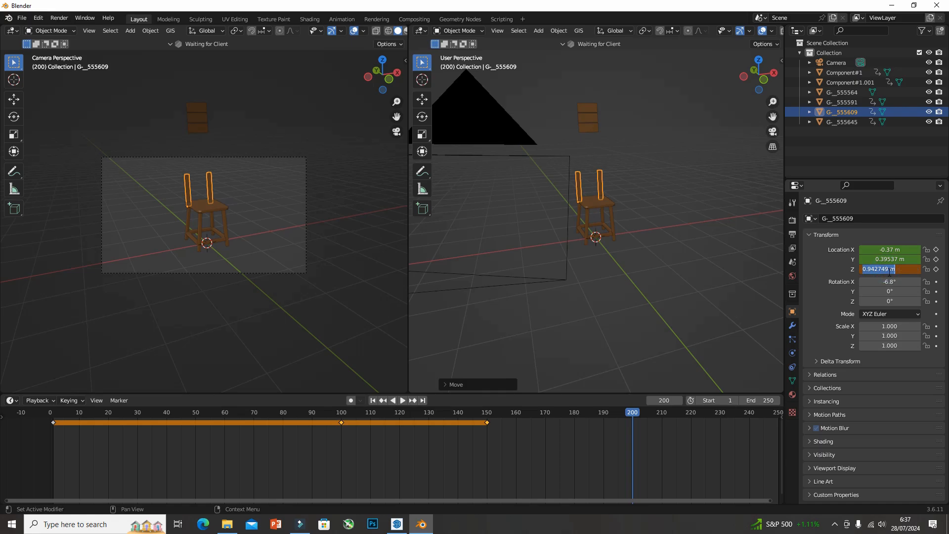
drag(890, 271, 868, 270)
key(BackSpace)
key(BackSpace)
text(1.0471)
key(Return)
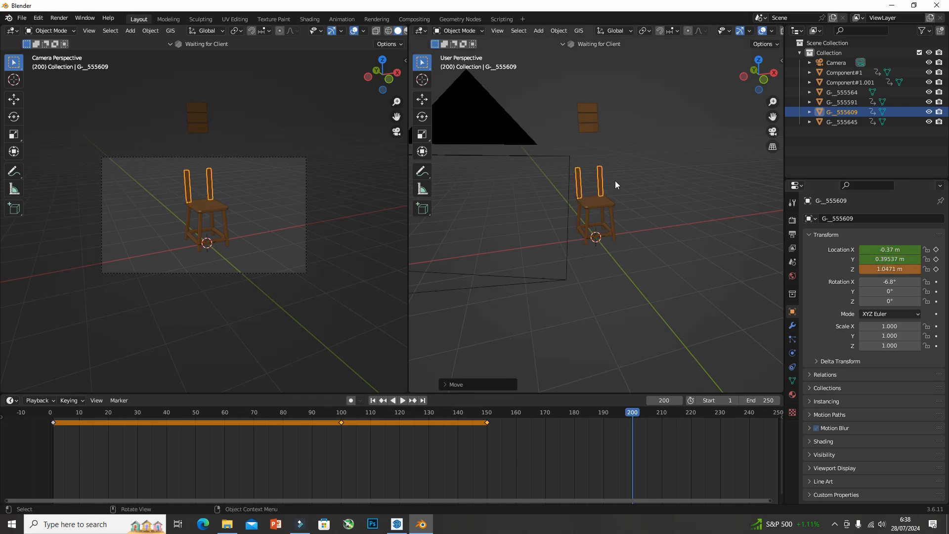
click(937, 269)
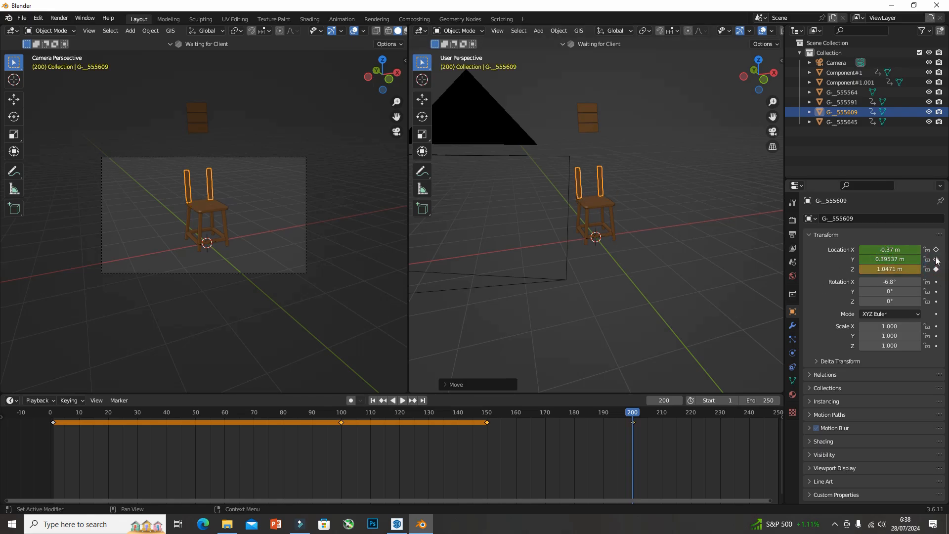
click(936, 259)
click(937, 250)
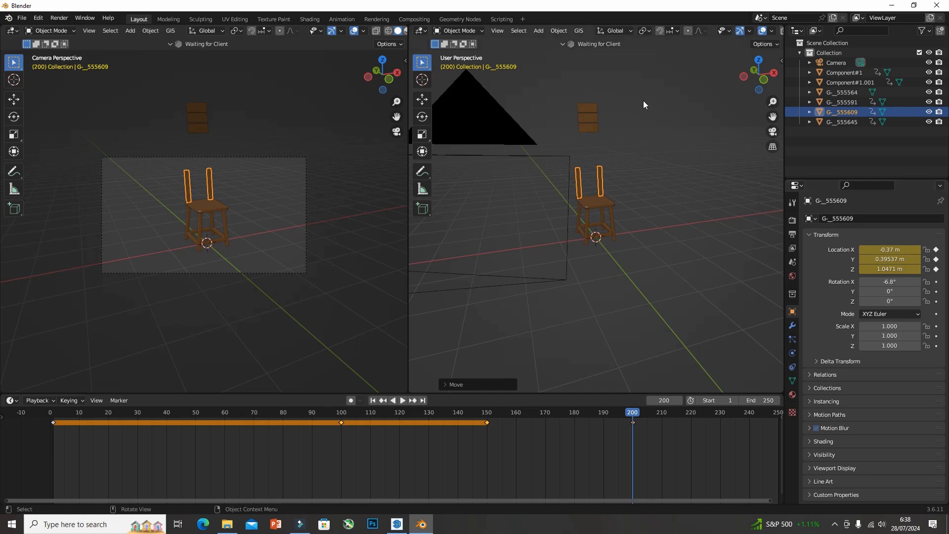
Keyframe the raised backrest slats' X, Y and Z location at frame 200
click(590, 123)
click(937, 269)
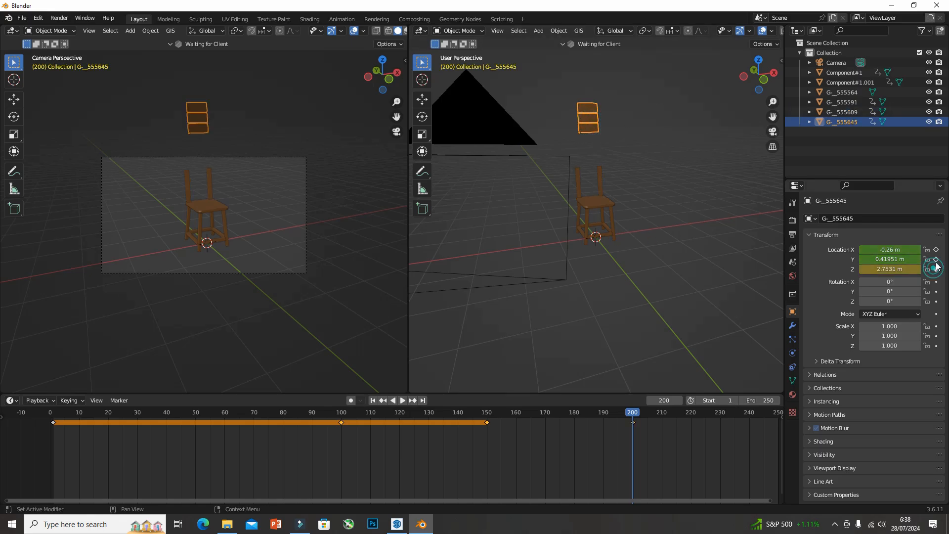
click(936, 259)
click(937, 249)
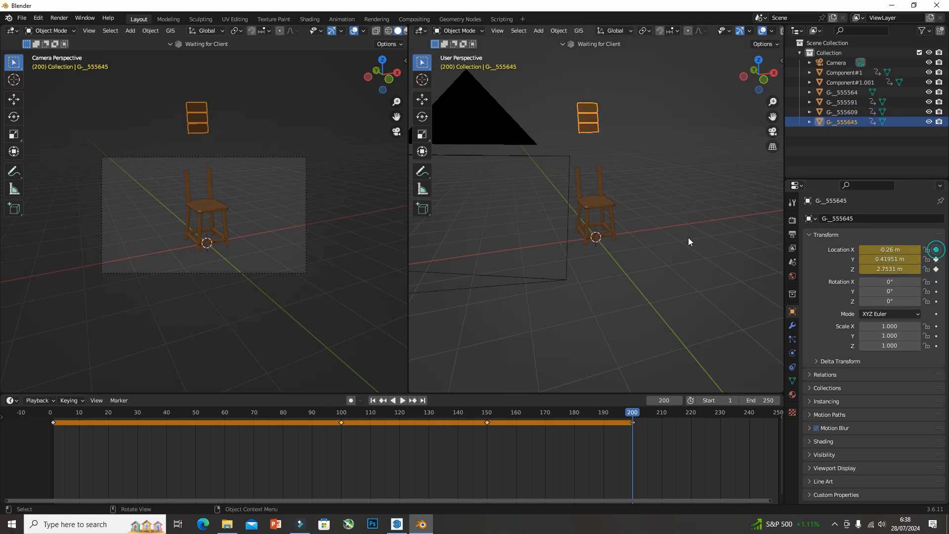
Keyframe the right-hand leg pair's X, Y and Z location at frame 200
click(612, 218)
click(936, 269)
click(936, 259)
click(937, 249)
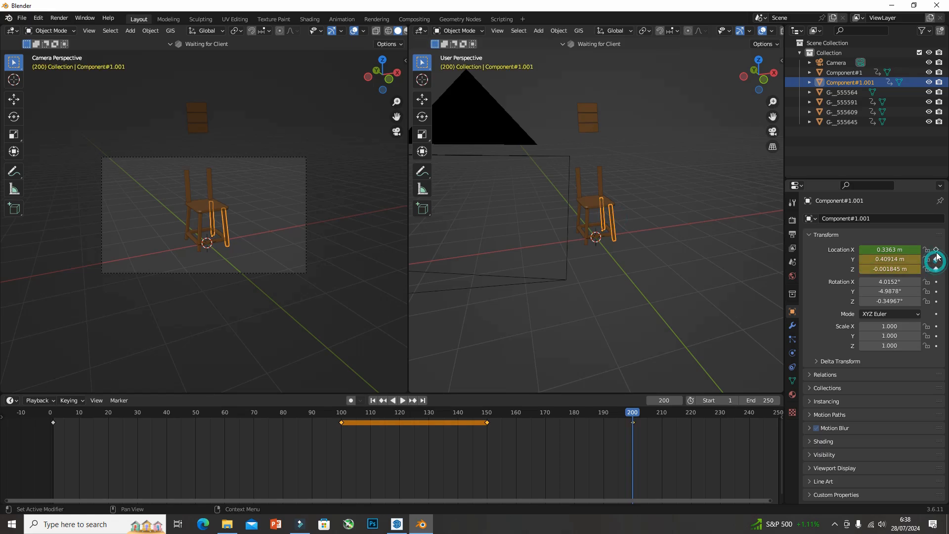
Keyframe the left-hand leg pair's X, Y and Z location at frame 200
click(588, 217)
click(937, 269)
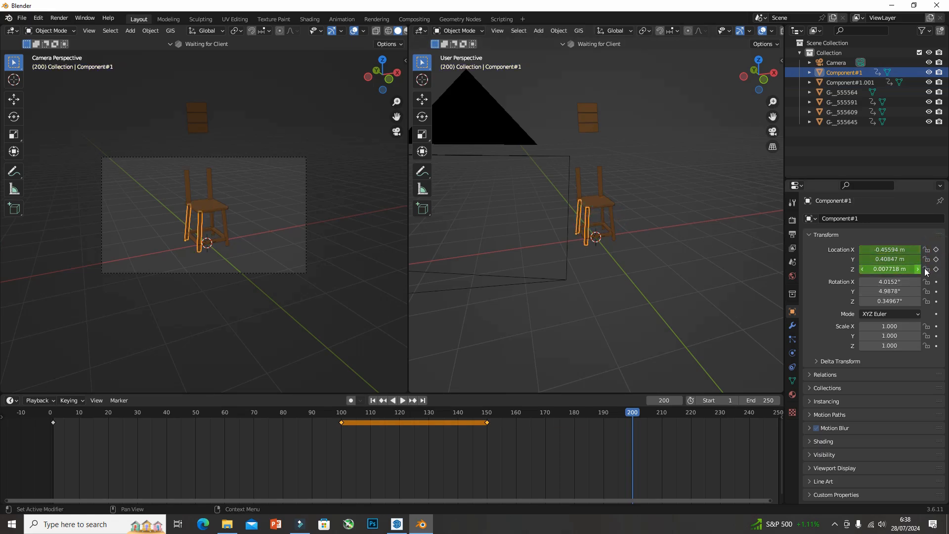
click(936, 259)
click(936, 249)
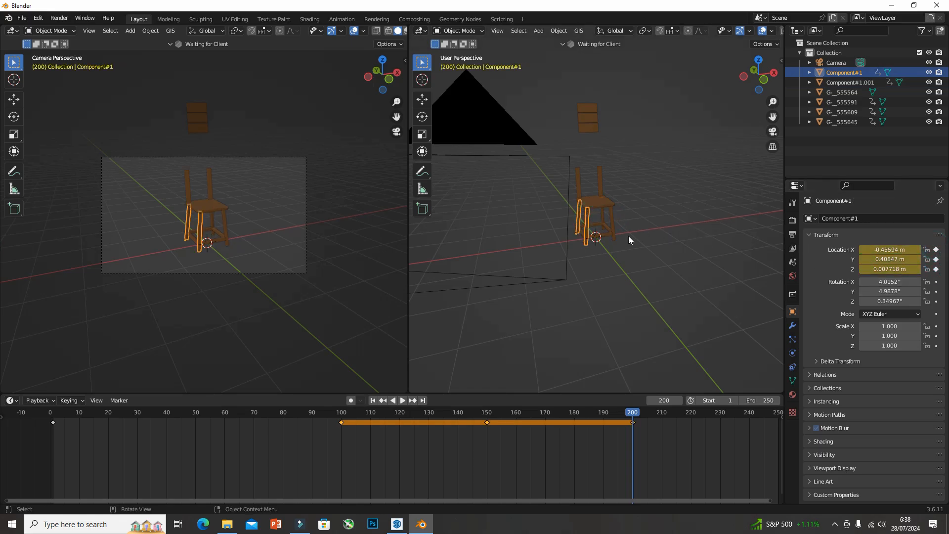
Keyframe the lower frame's X, Y and Z location at frame 200
click(604, 235)
click(936, 269)
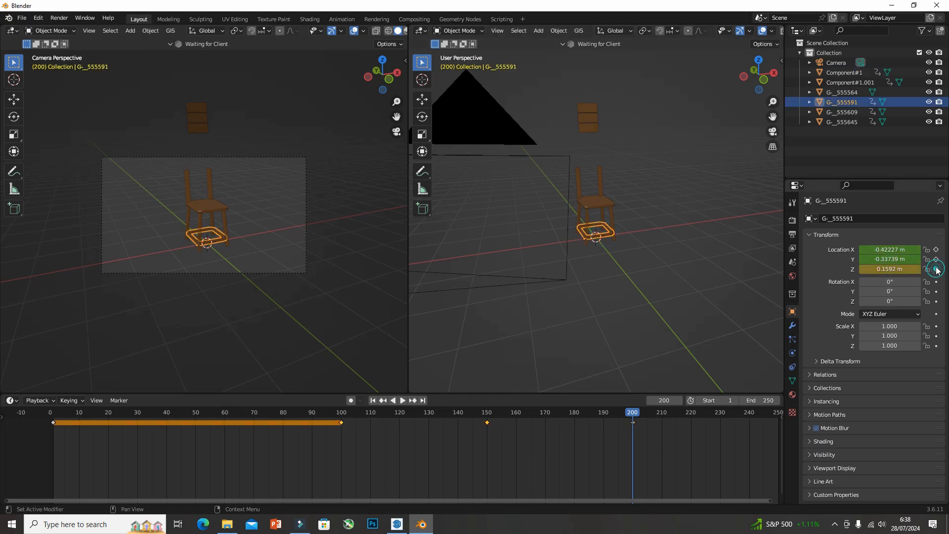
click(937, 259)
click(937, 249)
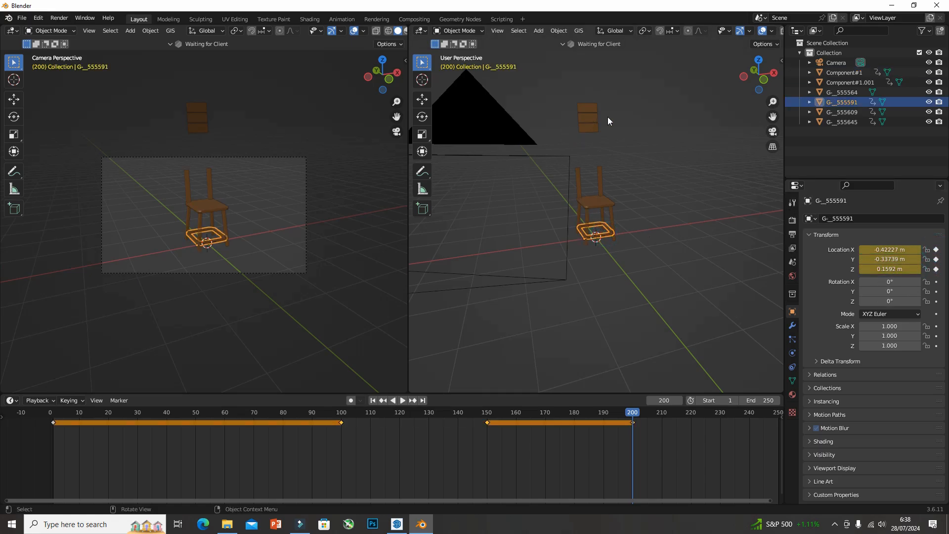
Try lowering the backrest slats along Z between the posts at frame 200, and undo the move
click(593, 123)
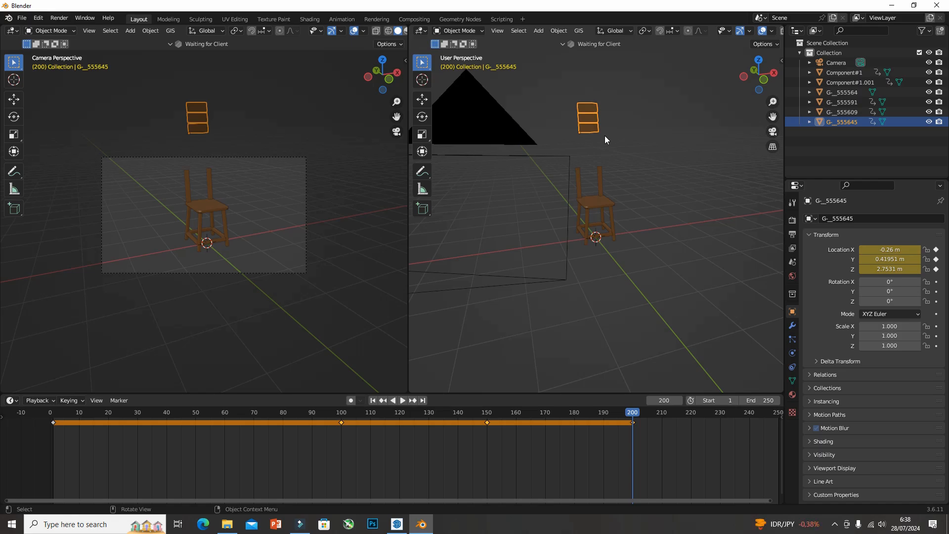
key(g)
key(z)
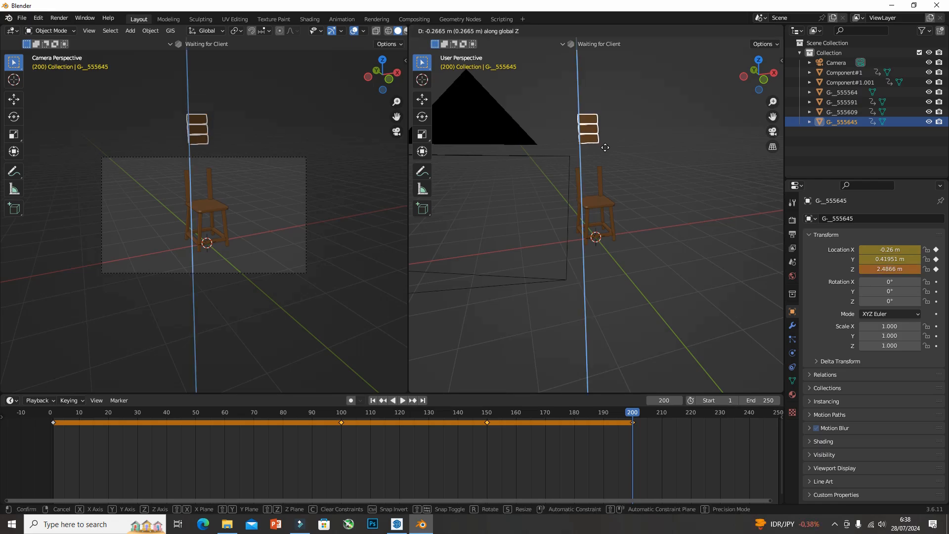
click(614, 198)
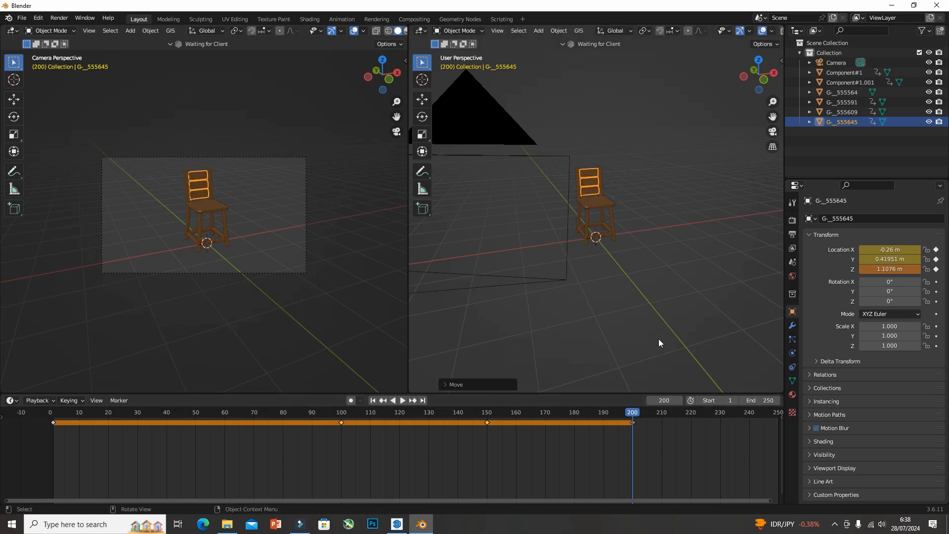
key(ctrl+z)
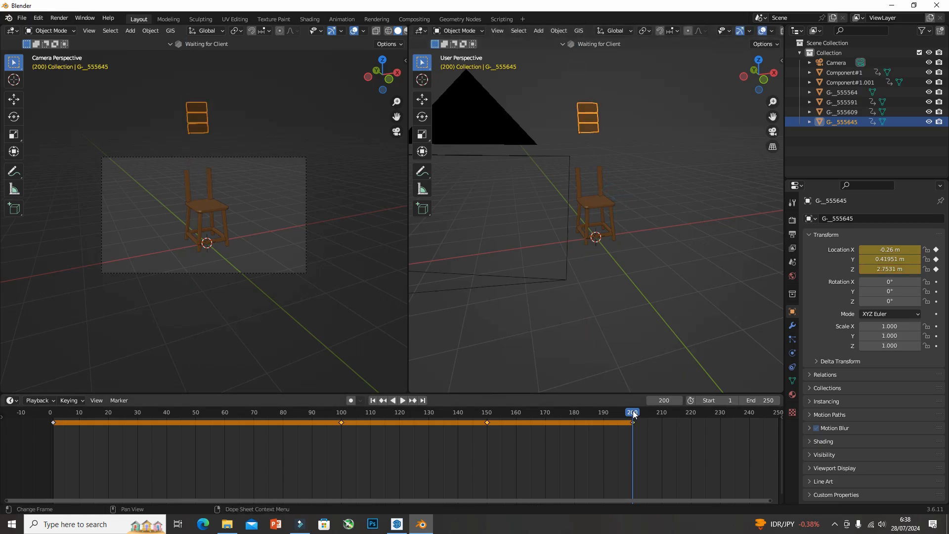
At frame 250, lower the backrest slats along Z between the posts, to a Z location of about 1.08 m
drag(634, 415, 779, 448)
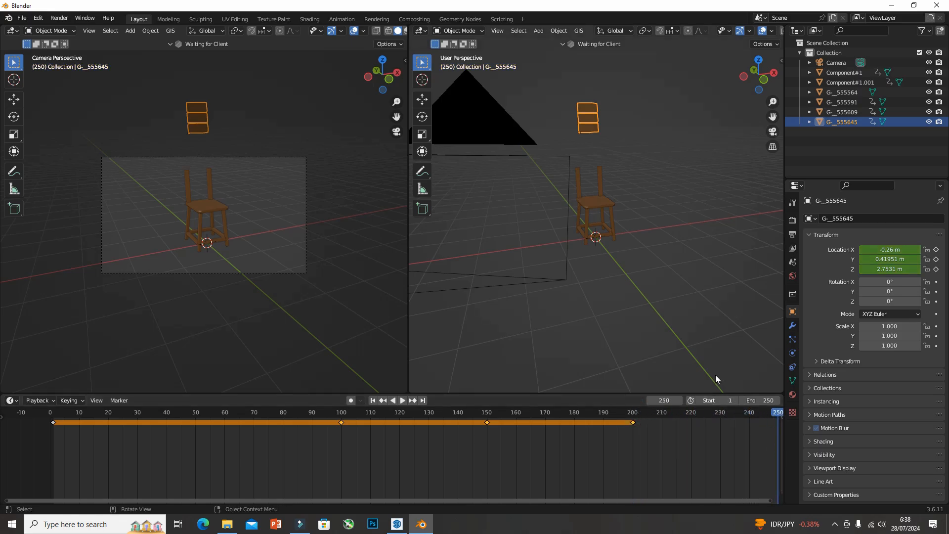
key(g)
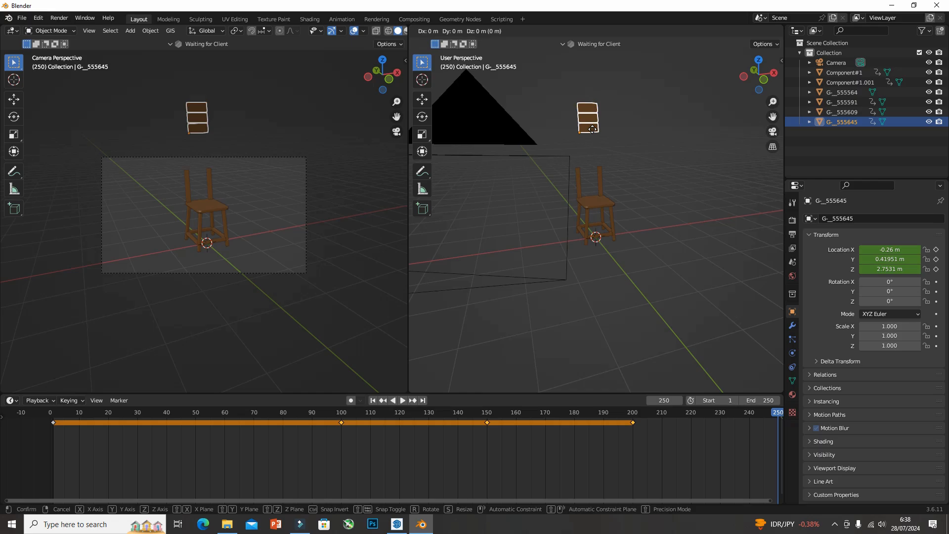
key(z)
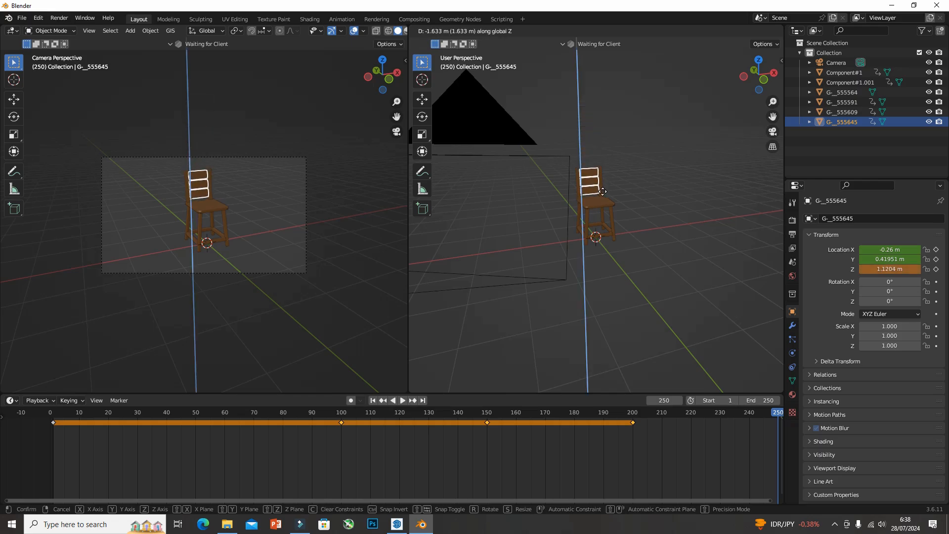
click(605, 197)
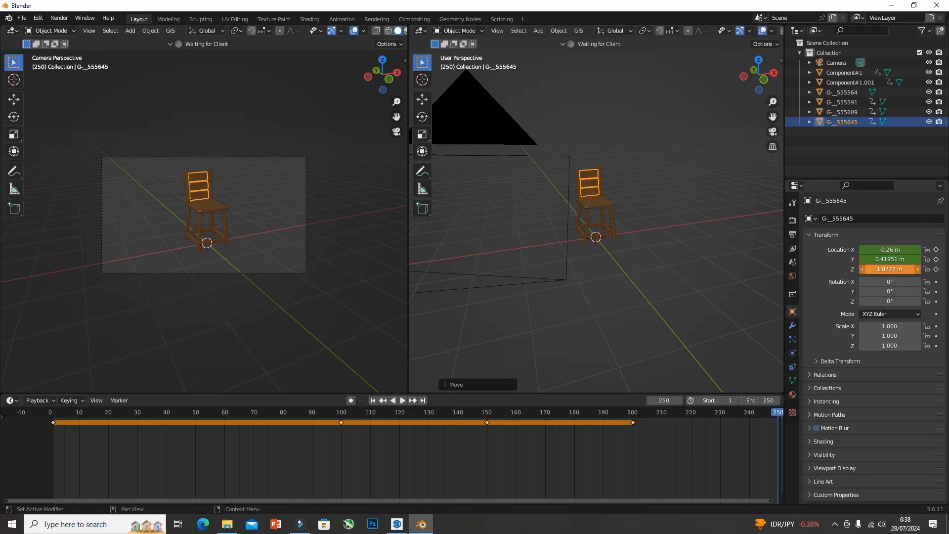
Set the backrest slats' Z location to 1.1603 m and keyframe their X, Y and Z location at frame 250
click(885, 269)
drag(889, 269, 871, 267)
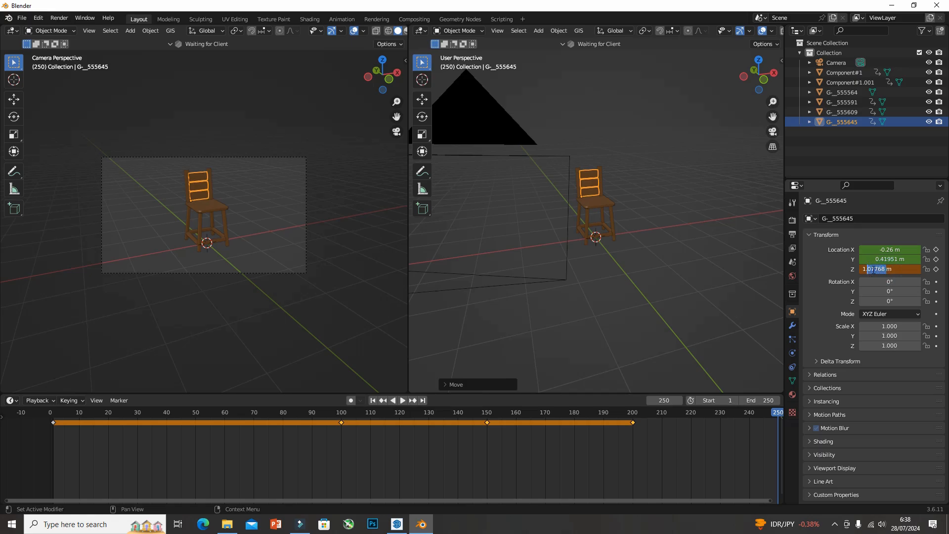
text(1603)
key(Return)
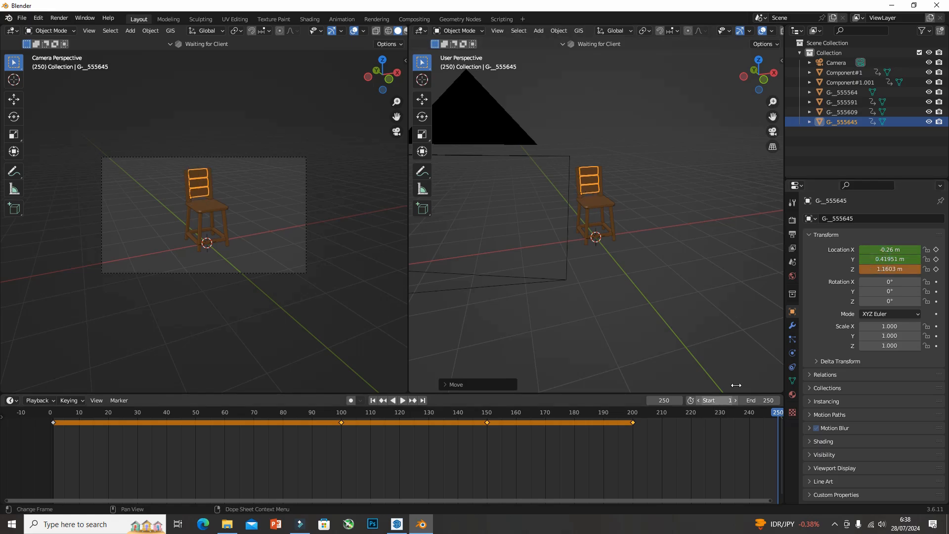
click(936, 269)
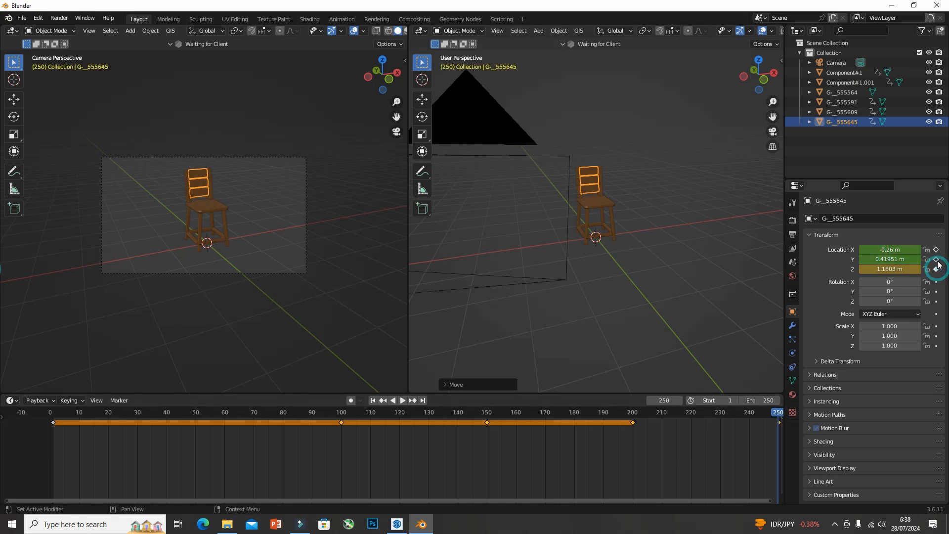
click(937, 259)
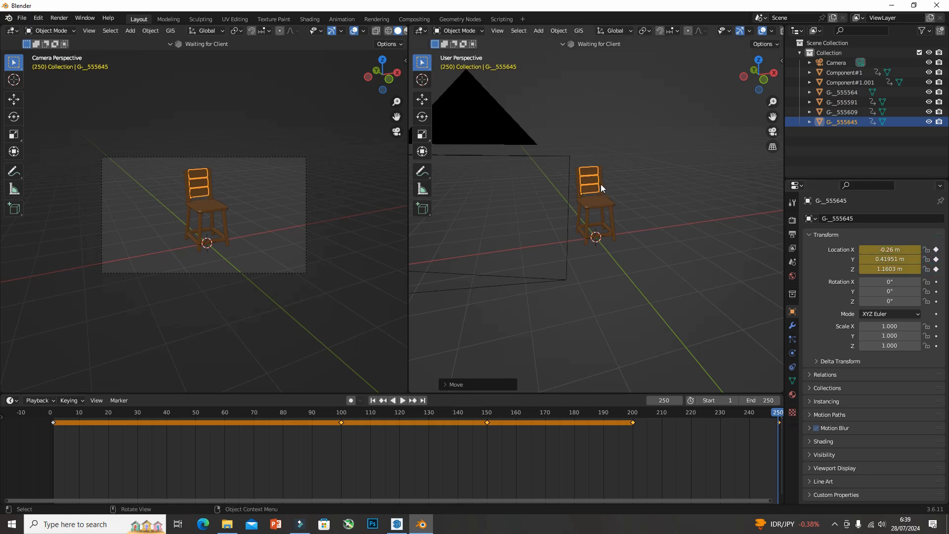
Keyframe the backrest posts' X, Y and Z location at frame 250
click(601, 183)
click(936, 269)
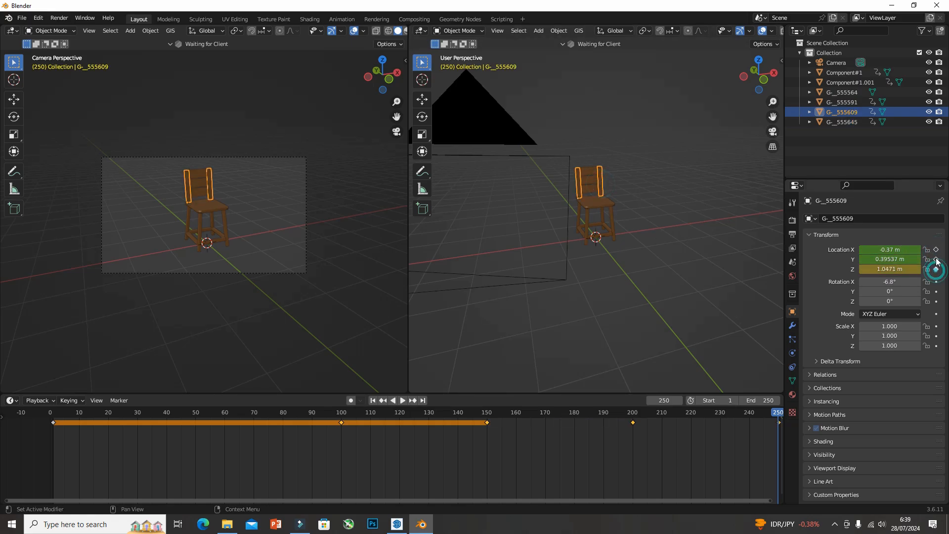
click(936, 259)
click(937, 250)
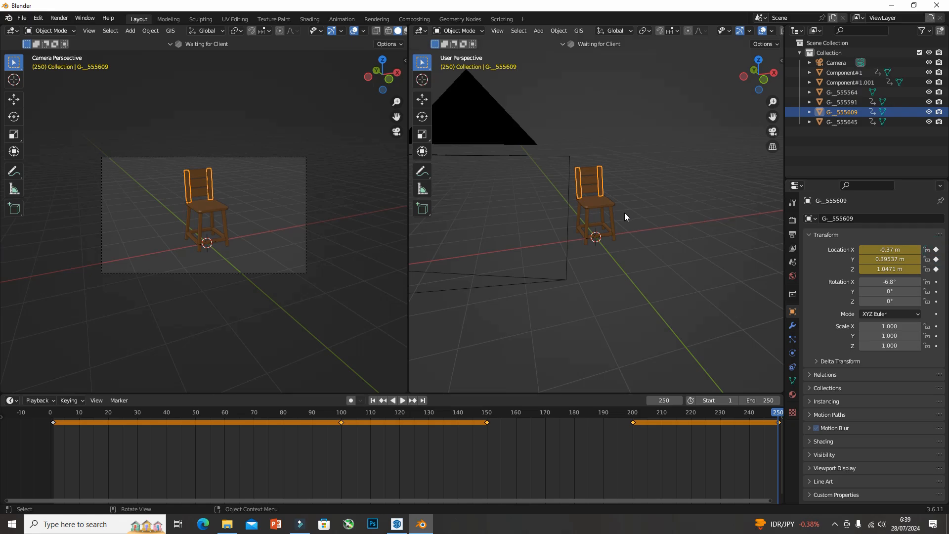
Keyframe the X, Y and Z location of both leg pairs, Component#1.001 and Component#1, at frame 250
click(611, 217)
click(937, 269)
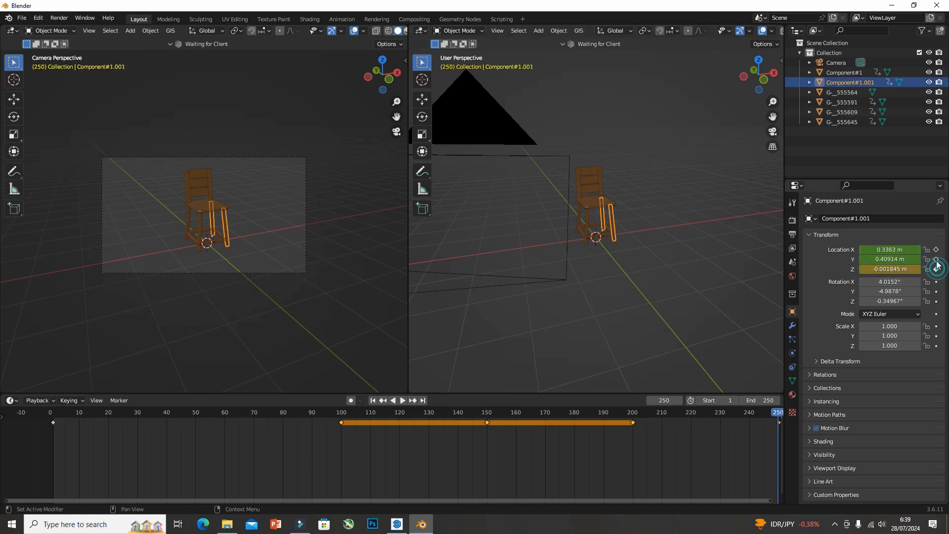
click(937, 259)
click(936, 249)
click(590, 217)
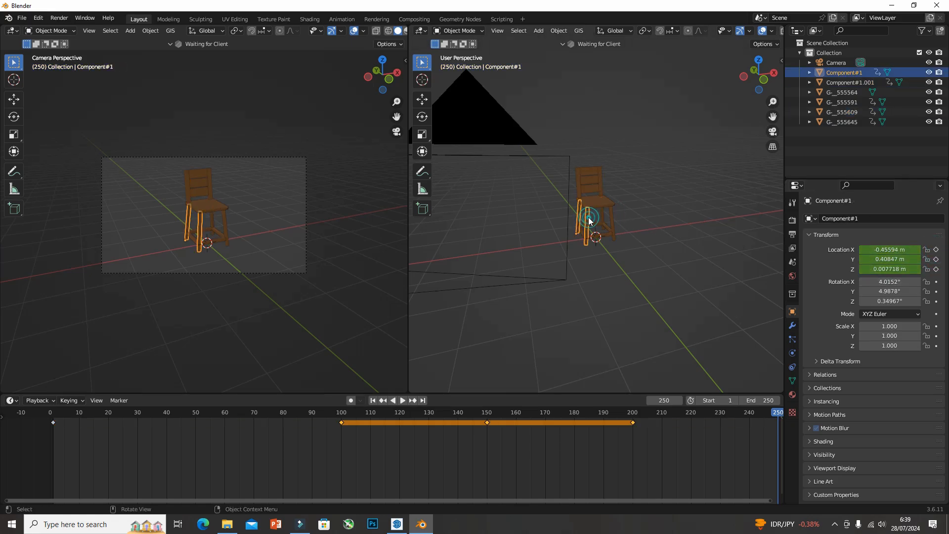
click(936, 269)
click(937, 260)
click(937, 250)
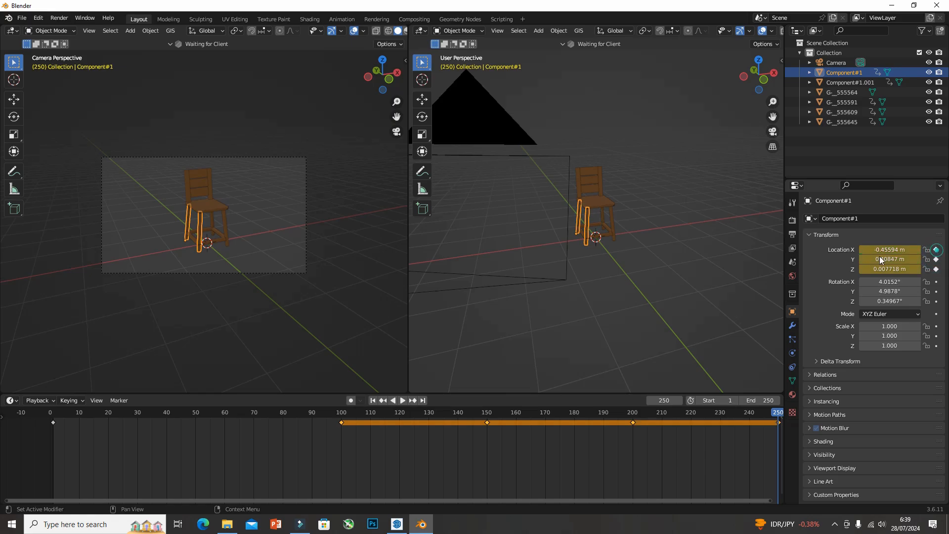
Keyframe the lower frame's X, Y and Z location at frame 250, and deselect it
click(609, 236)
click(936, 269)
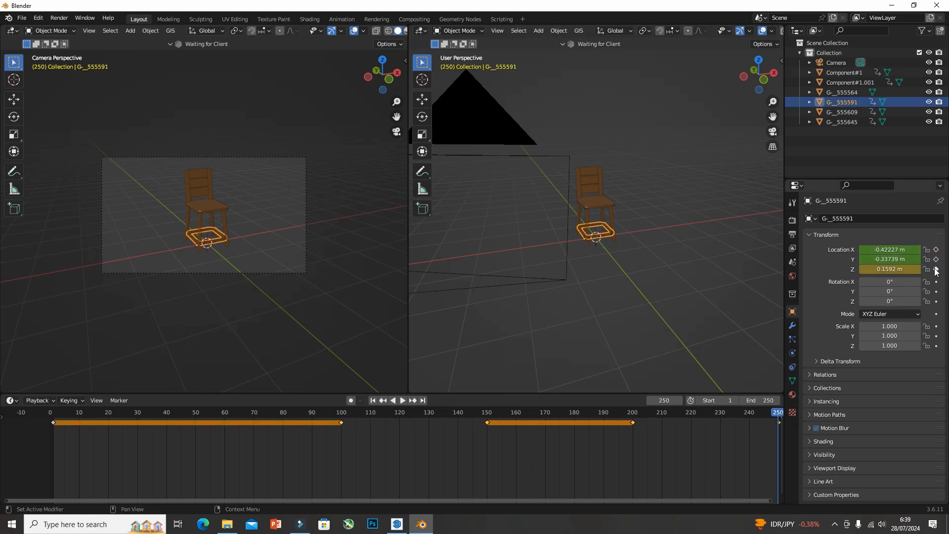
click(937, 259)
click(937, 250)
click(655, 254)
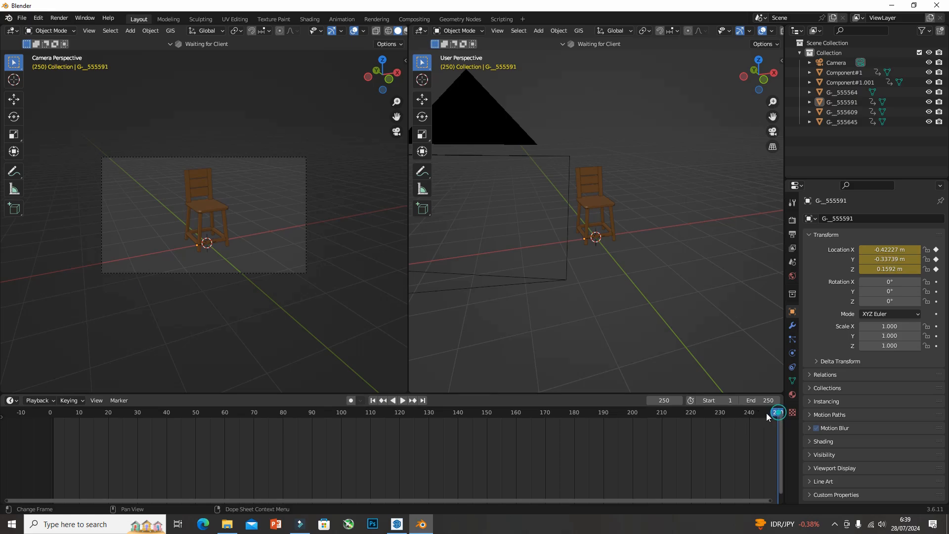
Widen the camera viewport and display it in Material Preview shading at frame 1
click(372, 401)
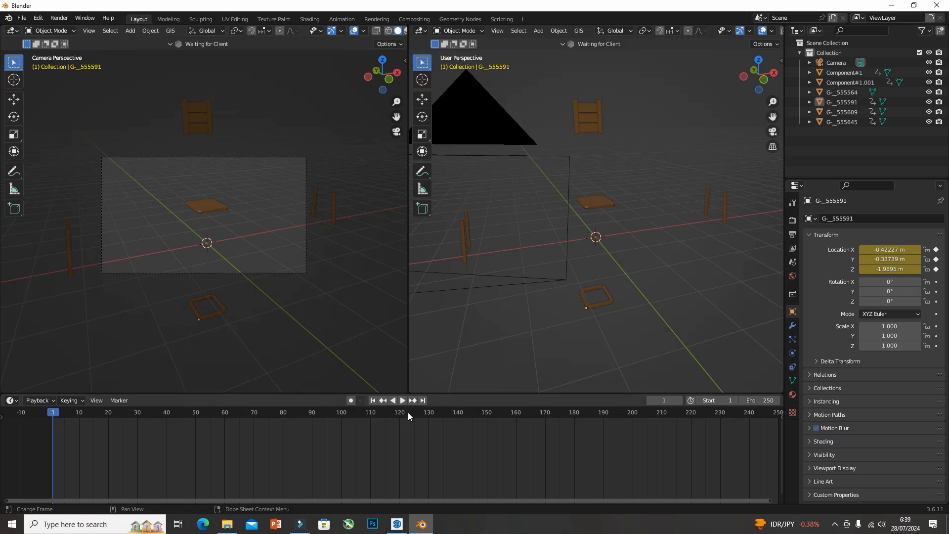
scroll(356, 186, down, 2)
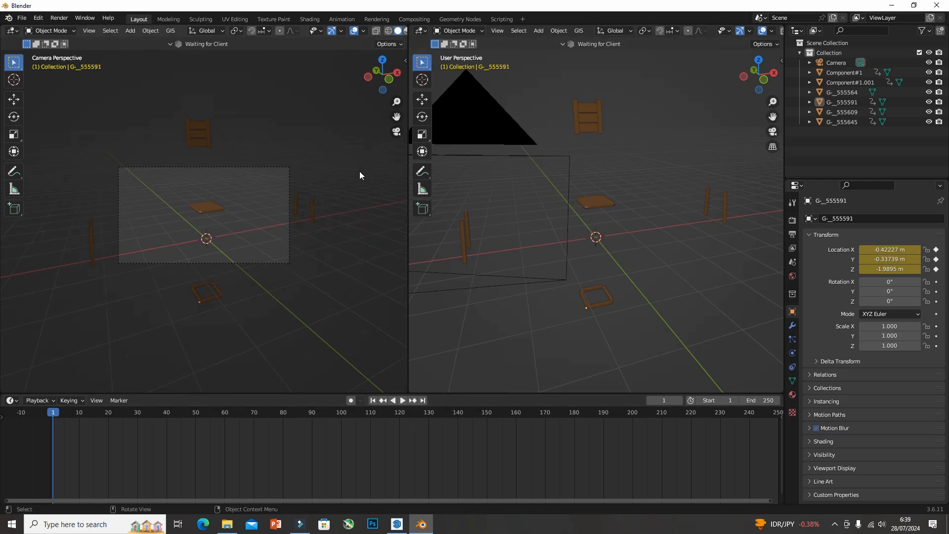
drag(408, 339, 421, 134)
click(407, 32)
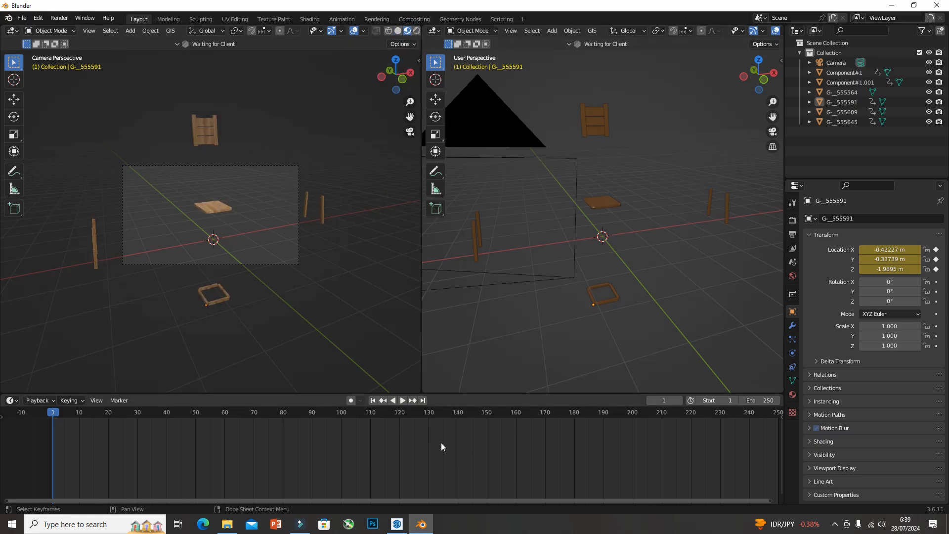
Play back the chair assembly animation twice to check how the parts come together
click(402, 401)
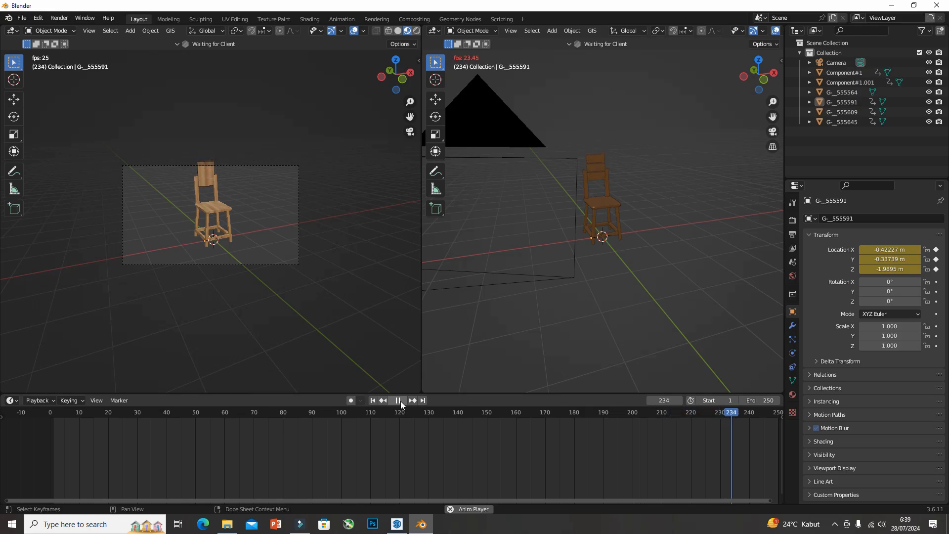
click(399, 401)
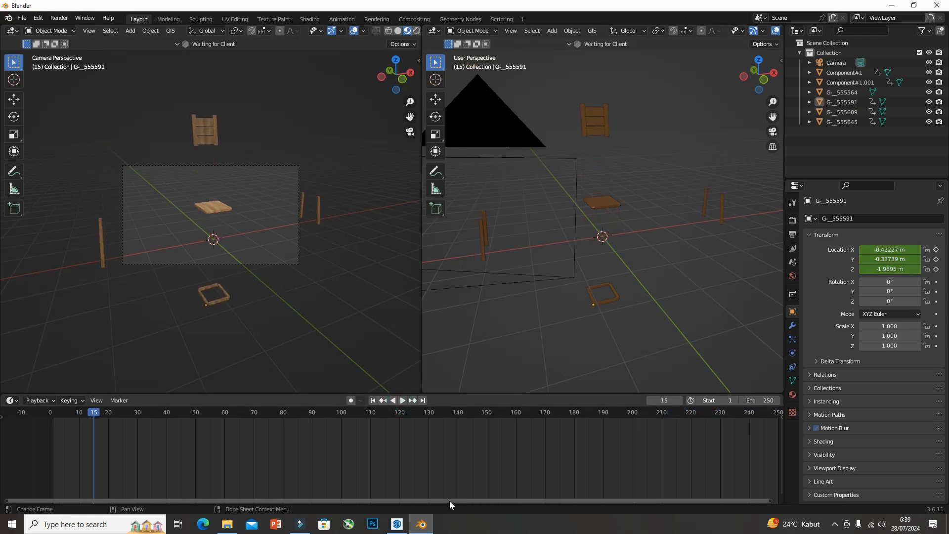
drag(450, 500, 512, 499)
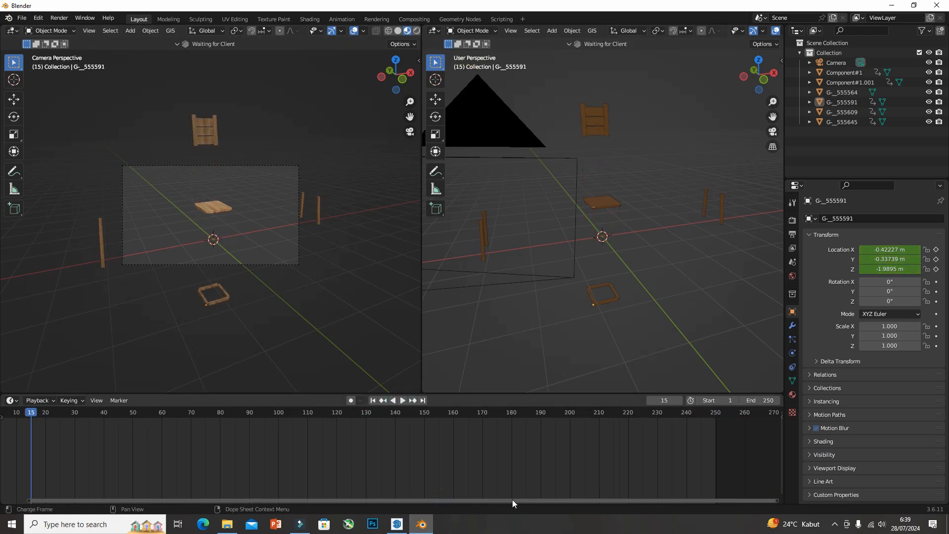
click(404, 400)
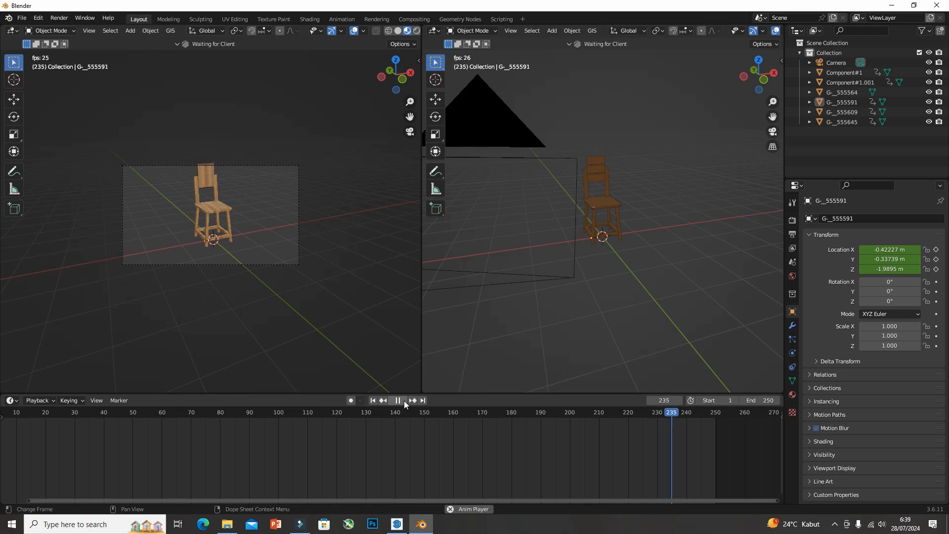
click(405, 400)
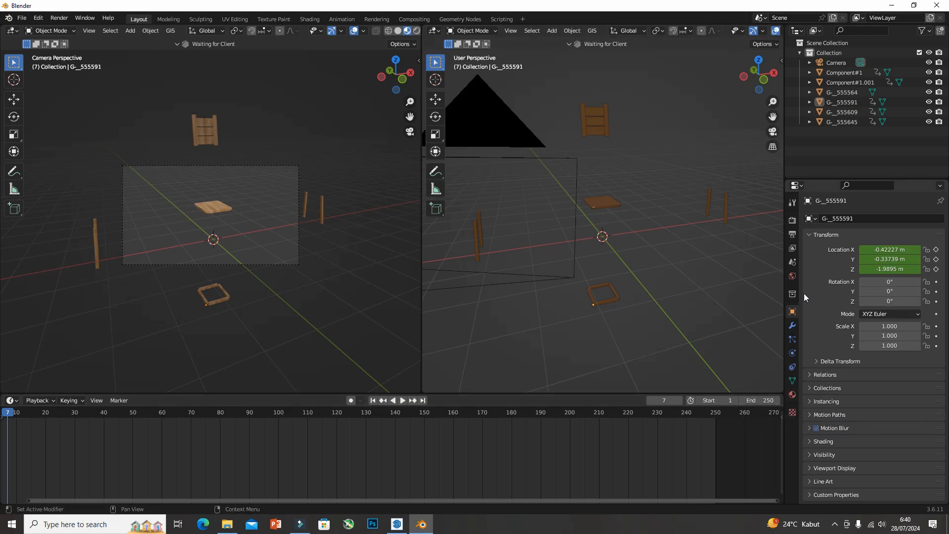
Set the scene's end frame to 300
click(790, 234)
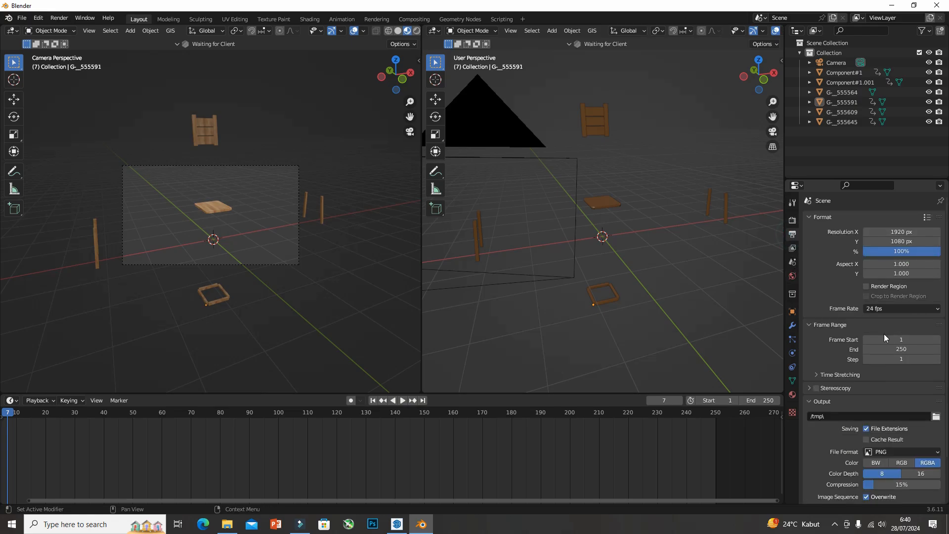
click(896, 350)
text(300)
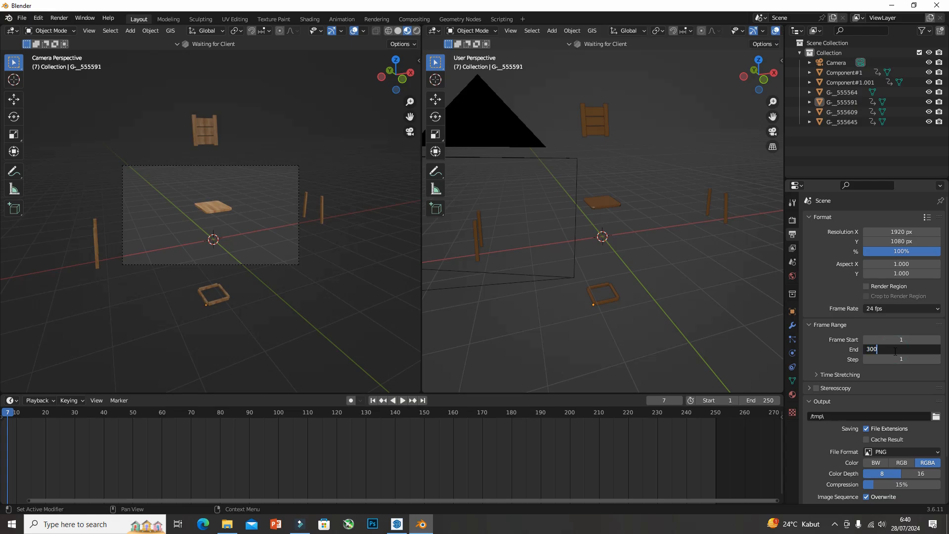
key(Return)
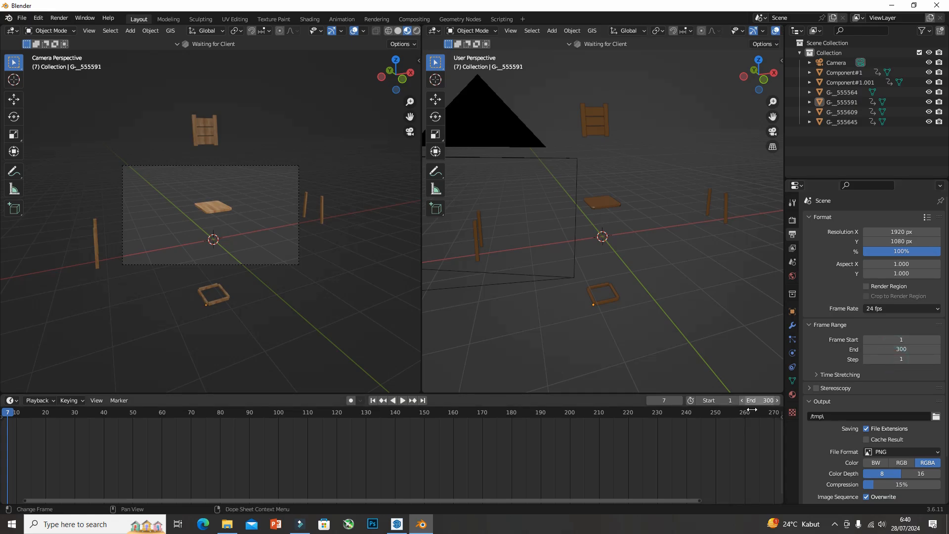
Go to frame 300 and keyframe the lower frame's X, Y and Z location there
drag(661, 500, 775, 508)
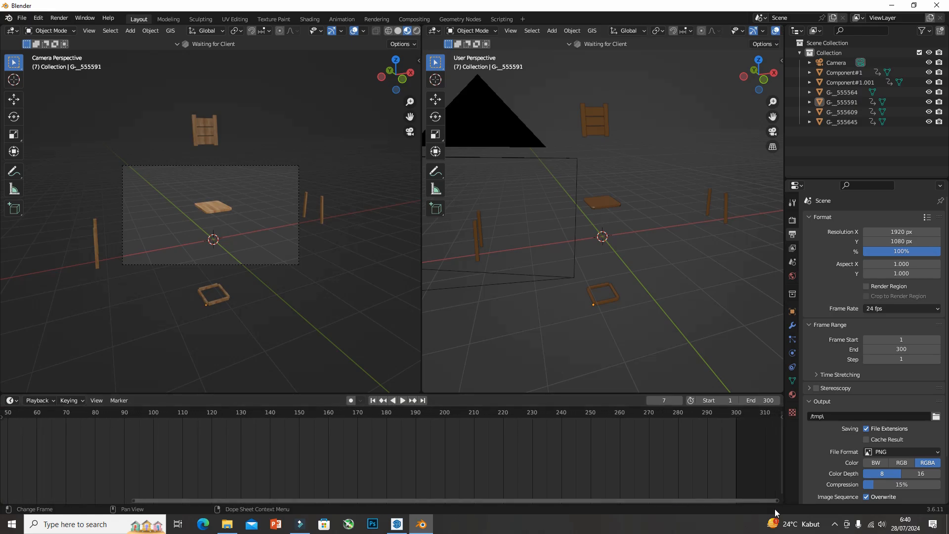
click(733, 415)
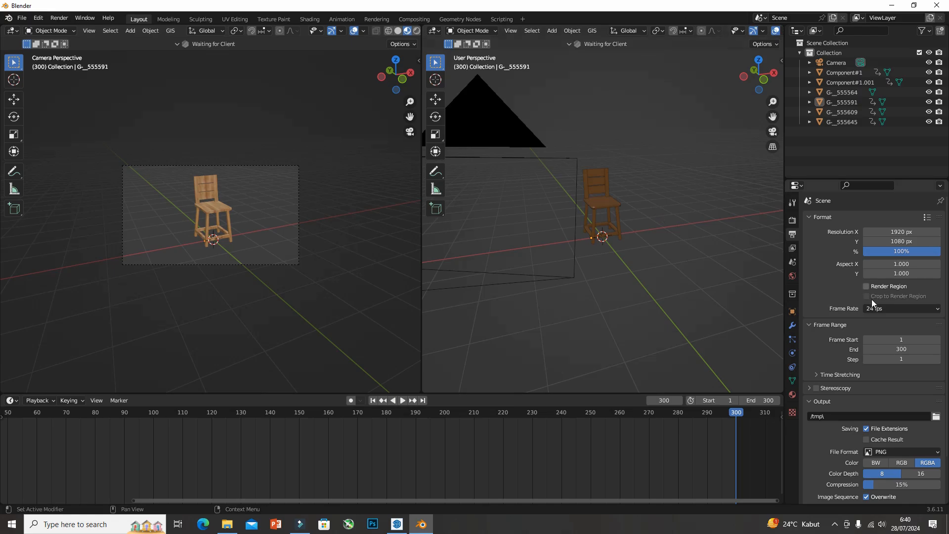
click(792, 312)
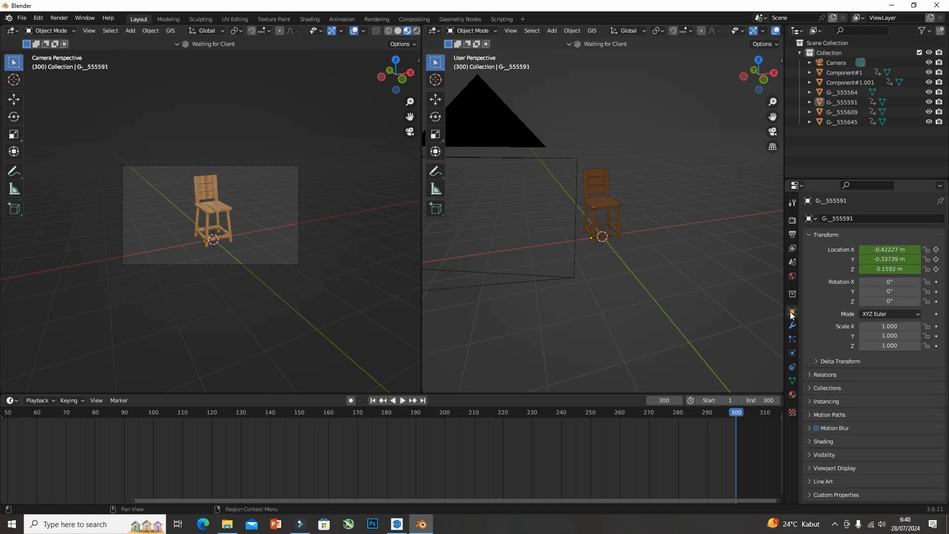
click(615, 236)
click(936, 250)
click(936, 259)
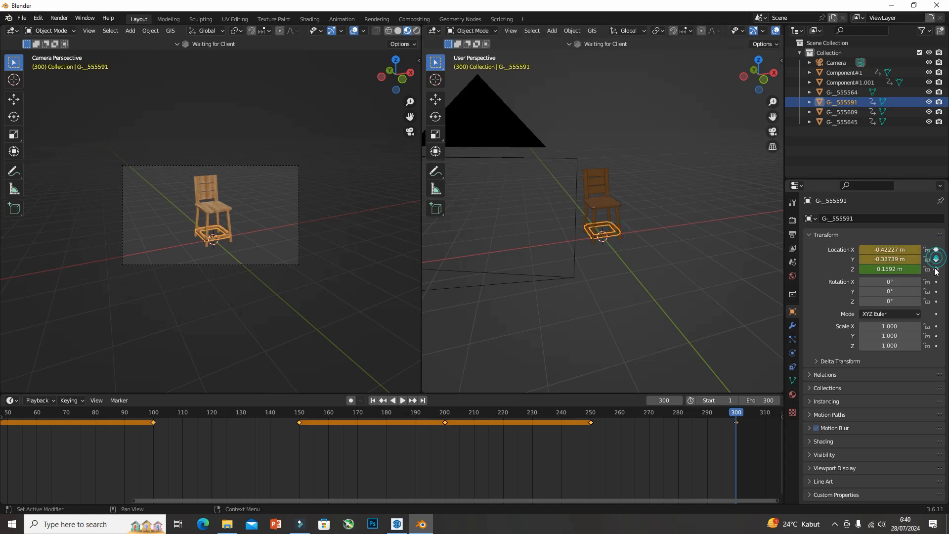
click(937, 269)
Keyframe the X, Y and Z location of both leg pairs, Component#1.001 and Component#1, at frame 300
click(619, 215)
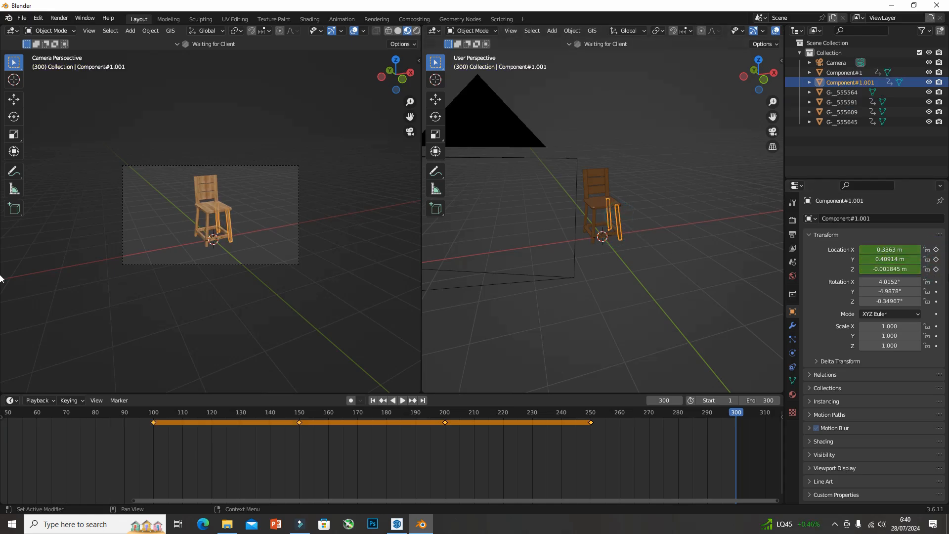
click(936, 250)
click(936, 259)
click(936, 270)
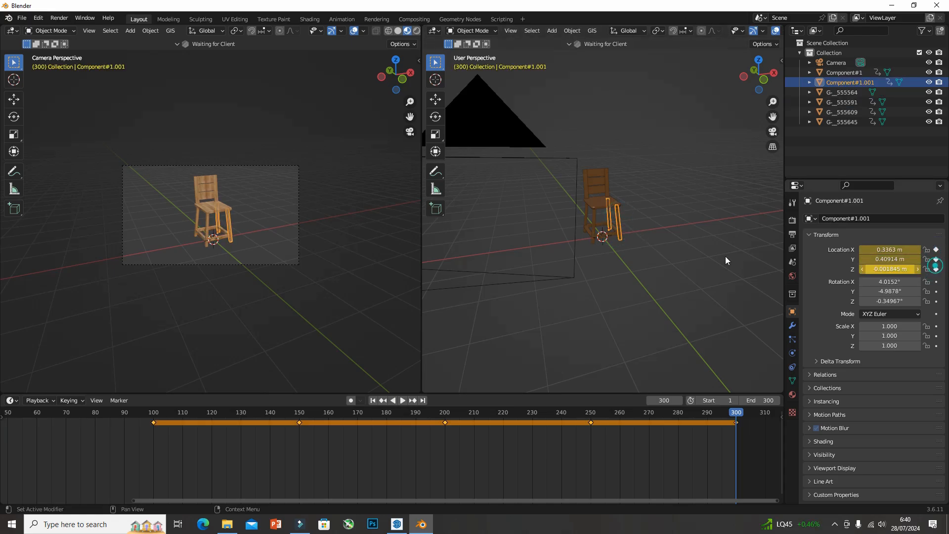
click(596, 216)
click(936, 250)
click(936, 259)
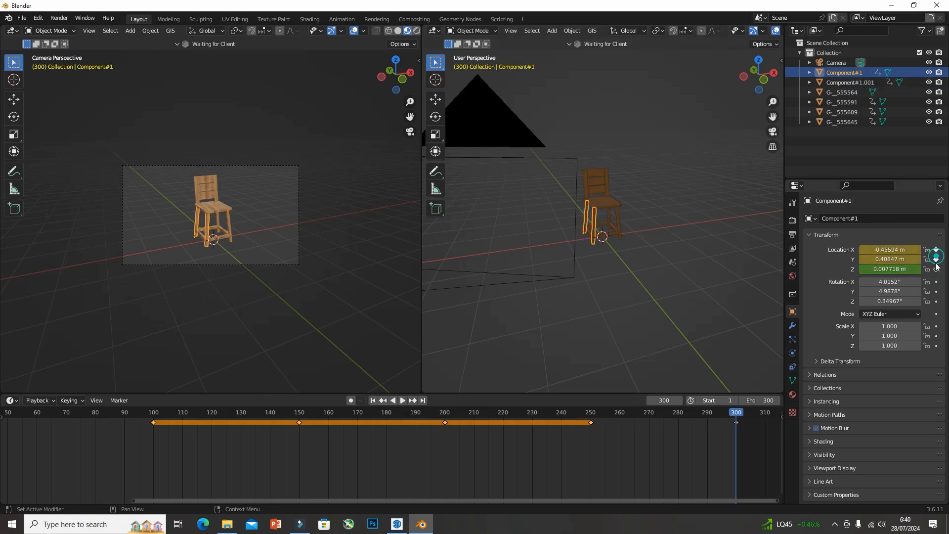
click(936, 270)
Keyframe the X, Y and Z location of the backrest slats and the backrest posts at frame 300
click(604, 191)
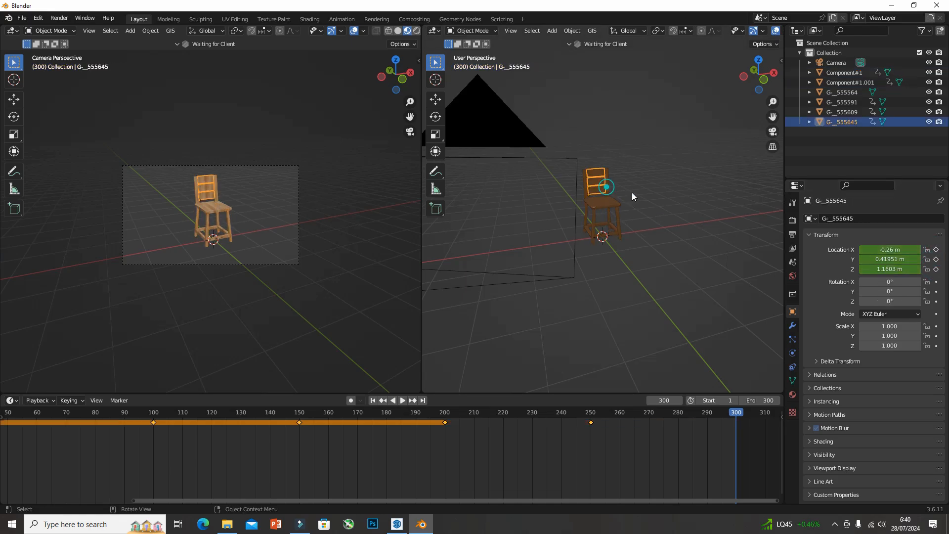
click(936, 250)
click(936, 259)
click(936, 269)
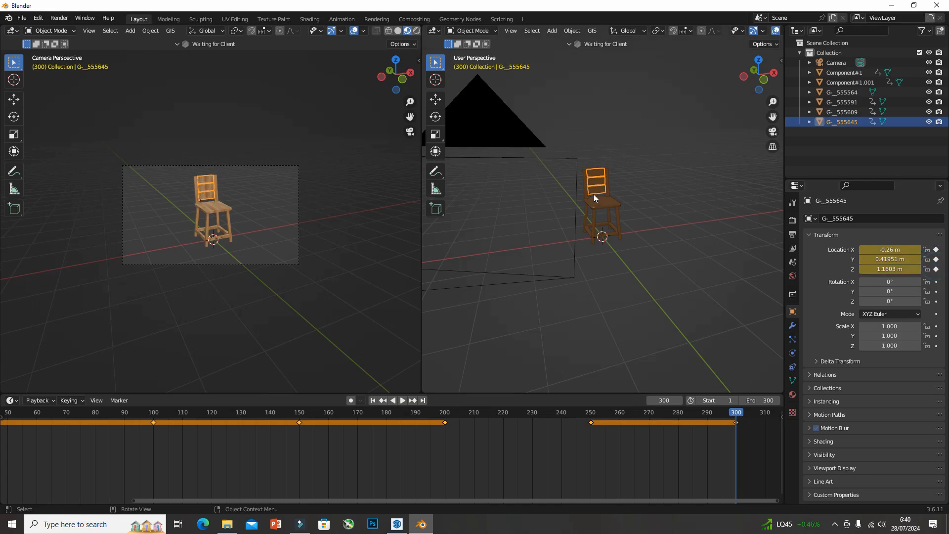
click(589, 189)
click(937, 249)
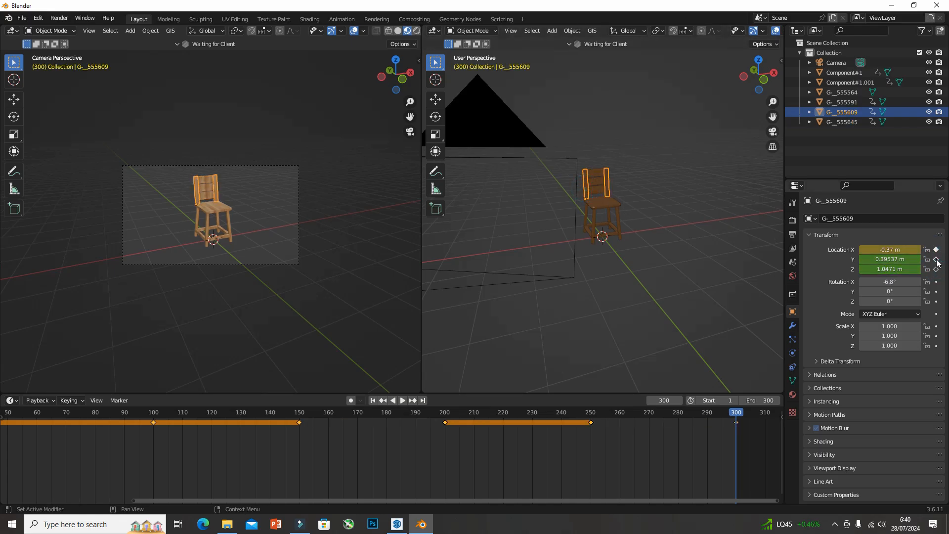
click(937, 260)
click(936, 270)
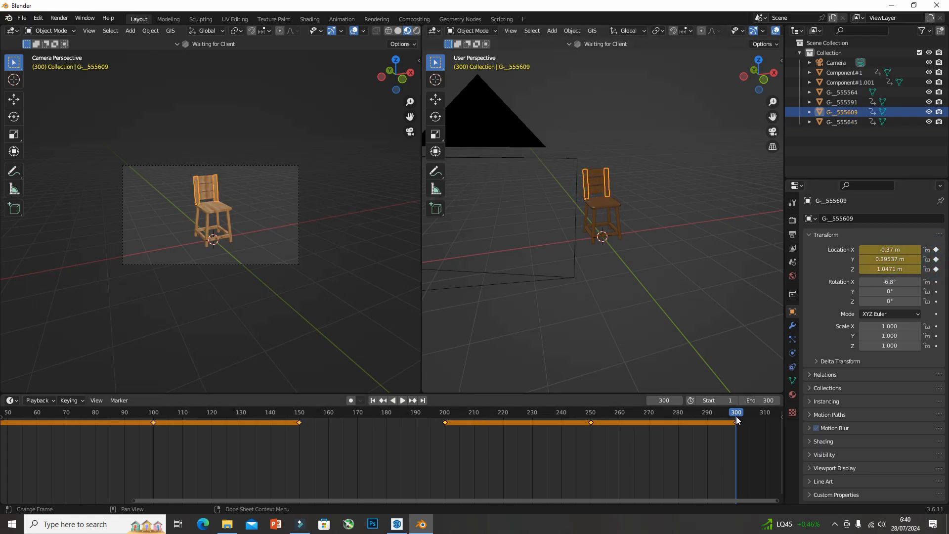
Play the extended animation from frame 1, and replay its final part from about frame 220
click(373, 401)
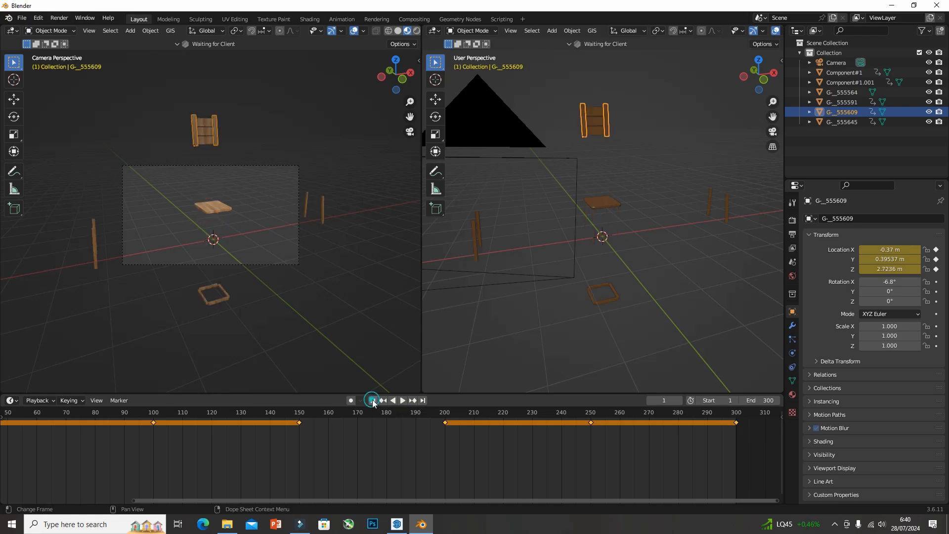
click(402, 401)
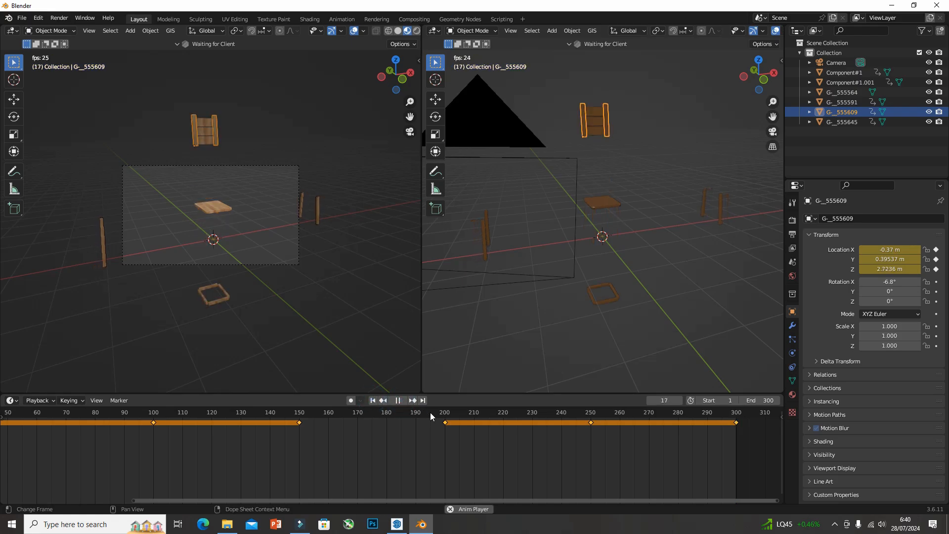
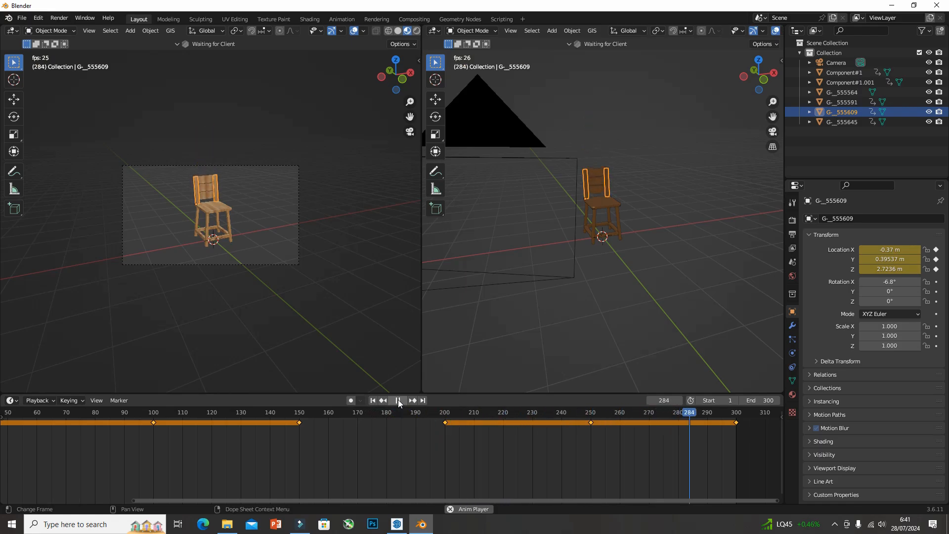
click(398, 401)
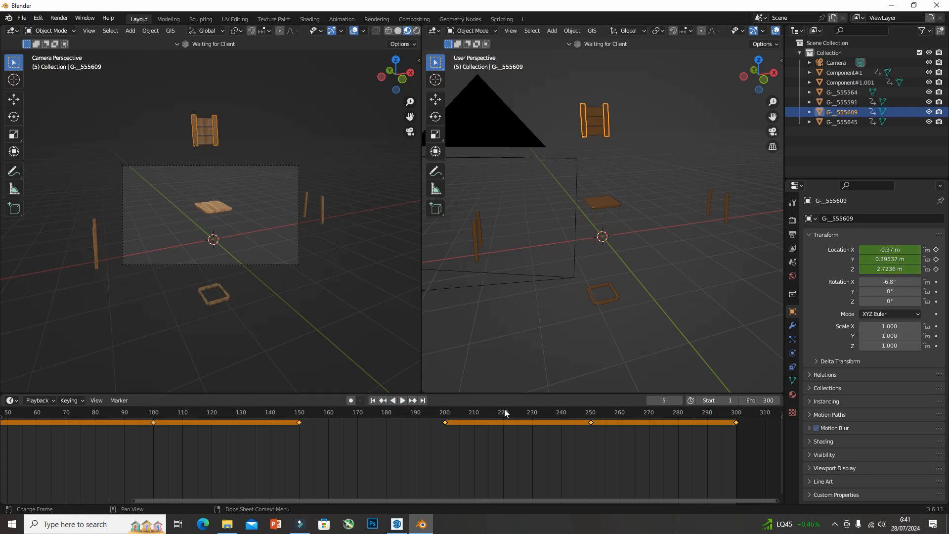
click(505, 412)
click(404, 400)
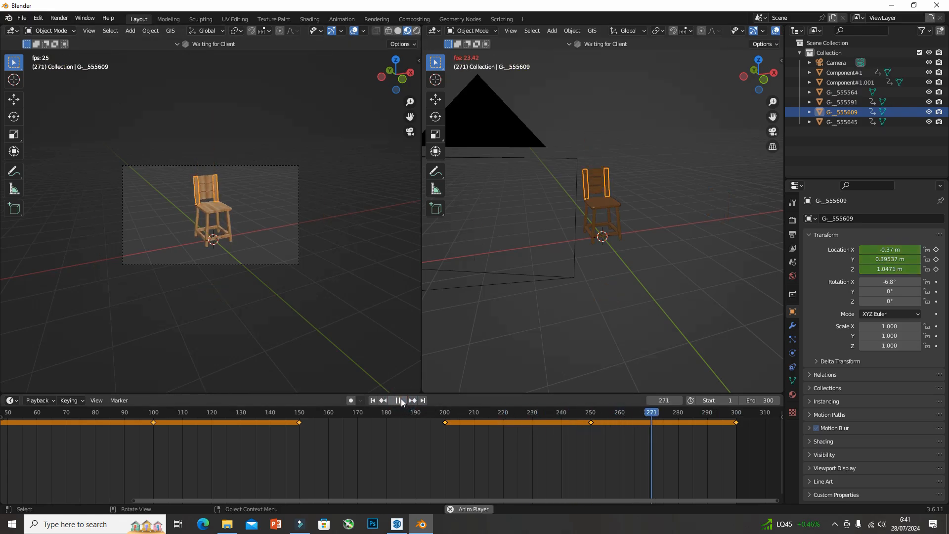
click(400, 400)
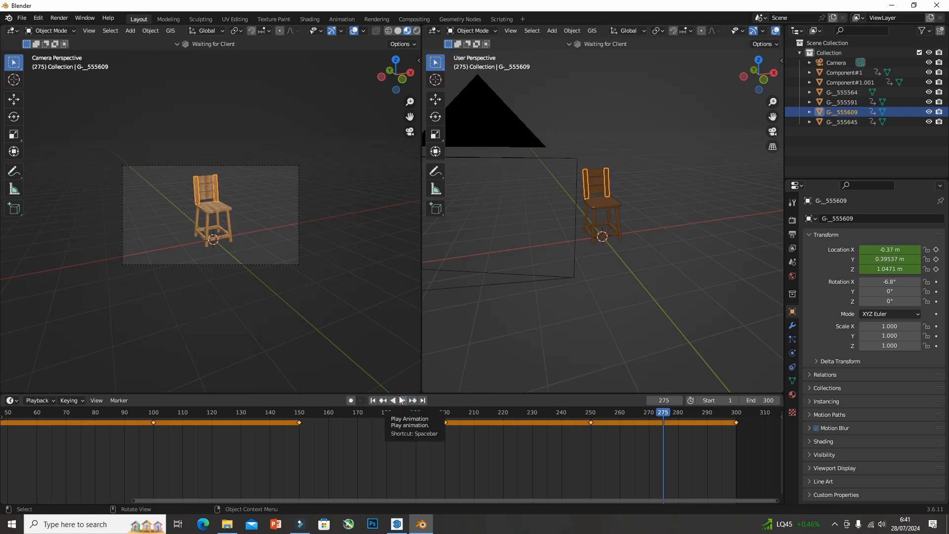
Go to frame 287 and add a plane as the floor under the chair, scaled up to about 28.9
click(367, 313)
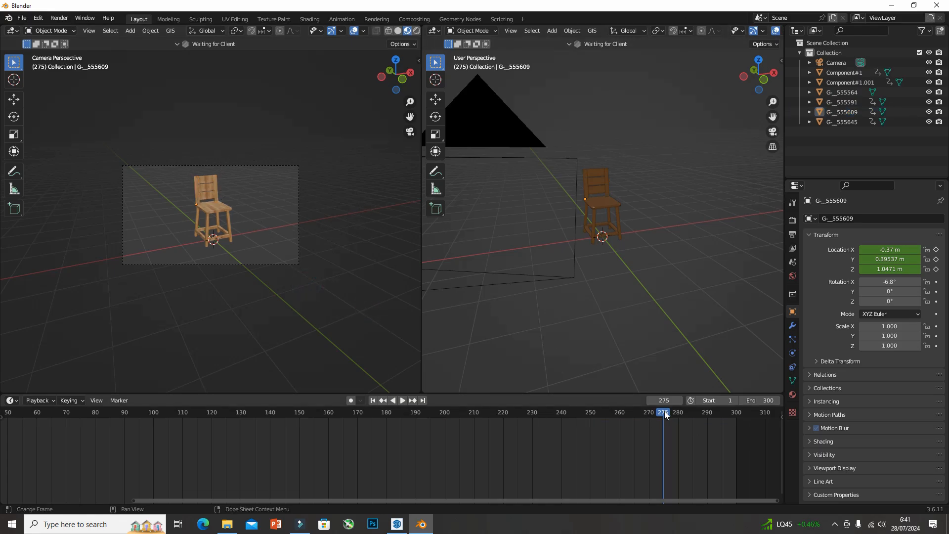
drag(666, 414, 699, 420)
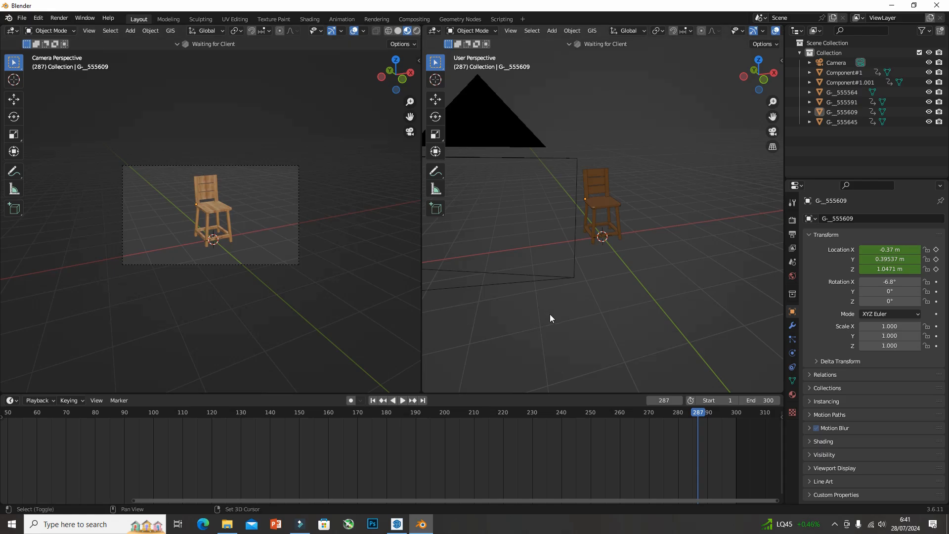
key(shift+a)
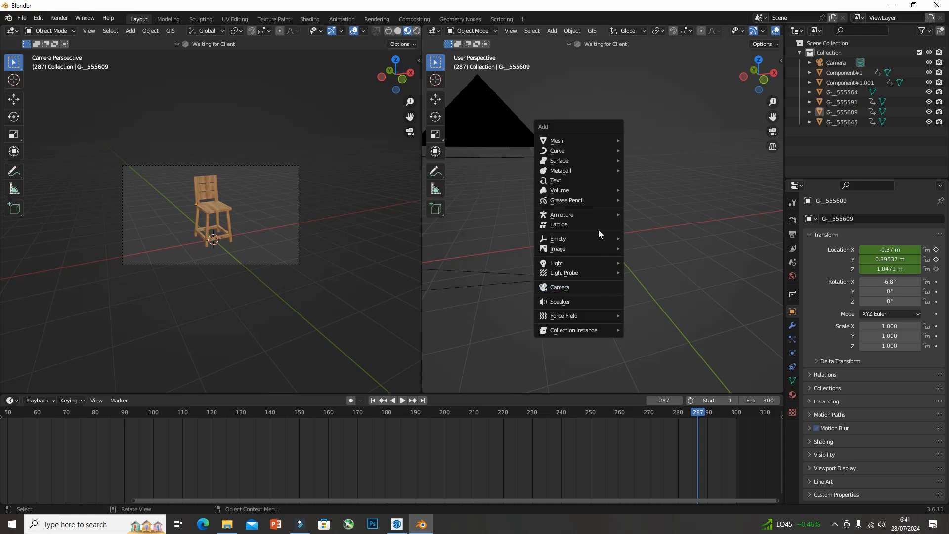
mouse_move(580, 143)
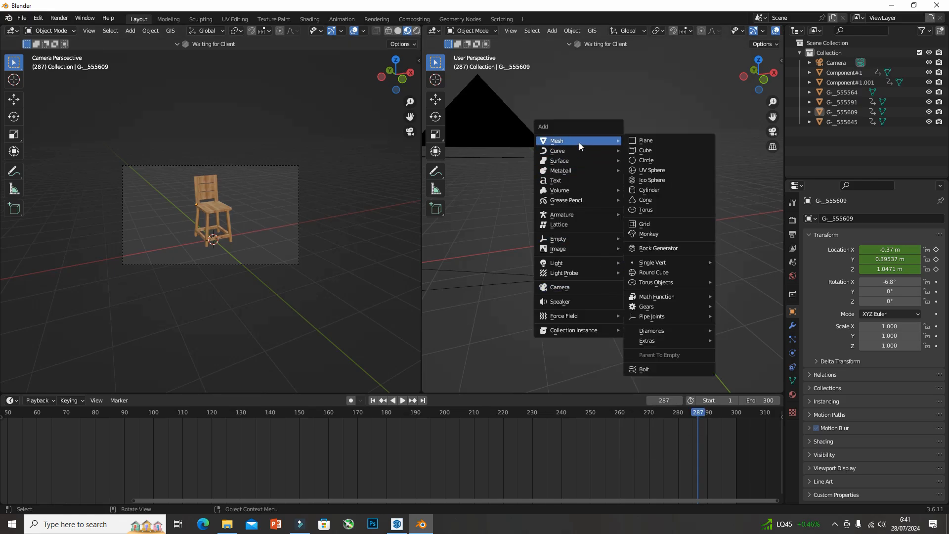
click(634, 141)
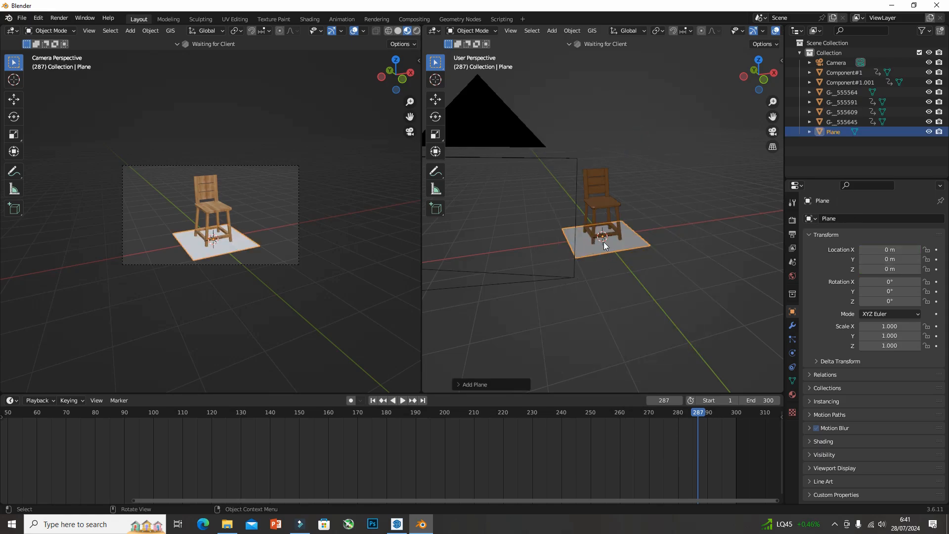
key(s)
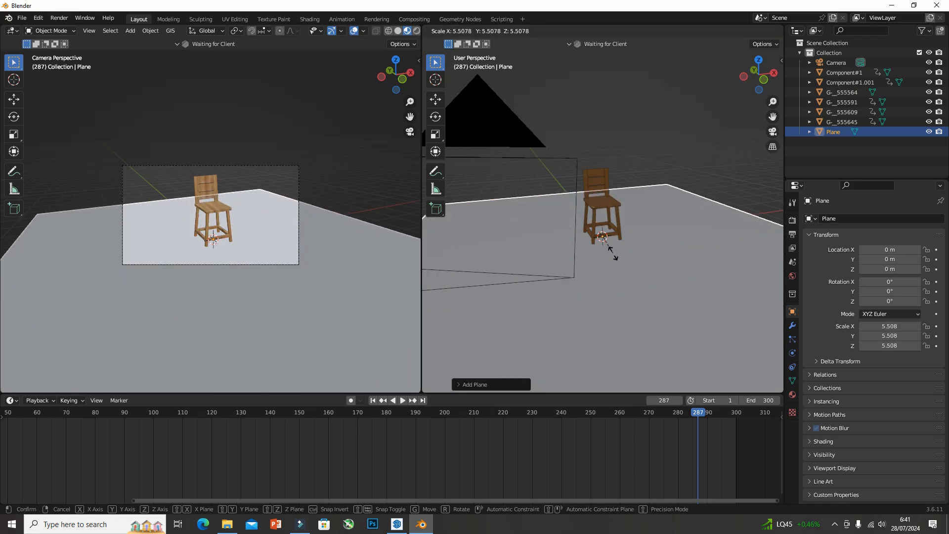
click(651, 328)
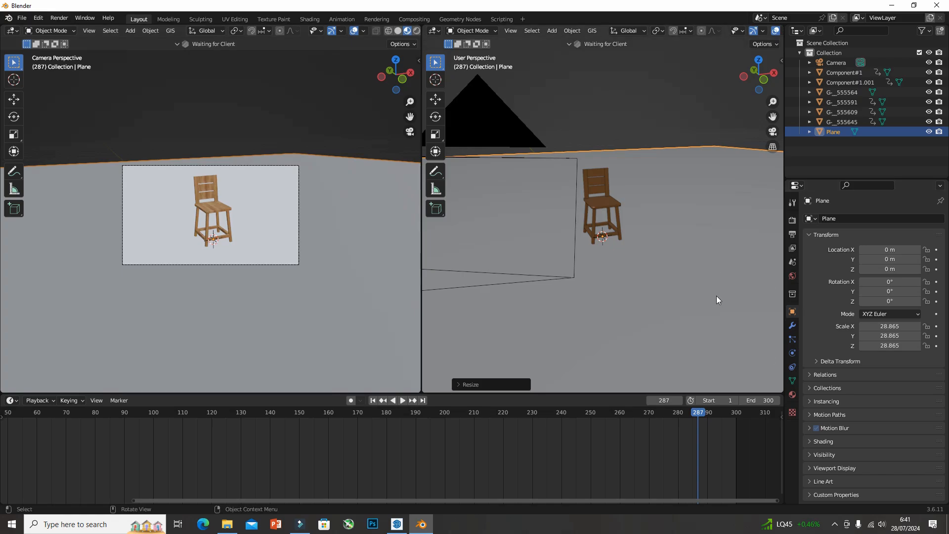
Give the floor plane a new material with Metallic about 0.142 and Roughness about 0.043
click(793, 395)
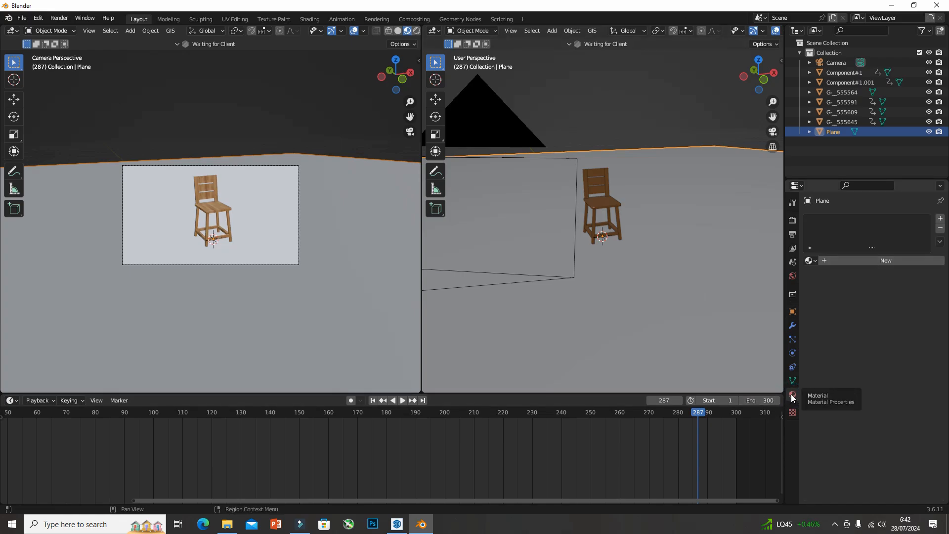
click(891, 262)
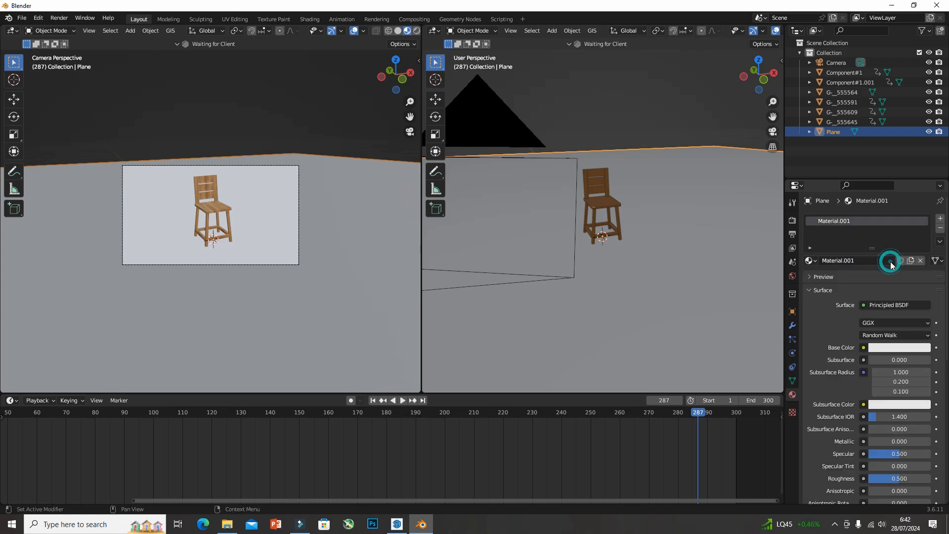
click(886, 348)
drag(874, 441, 878, 441)
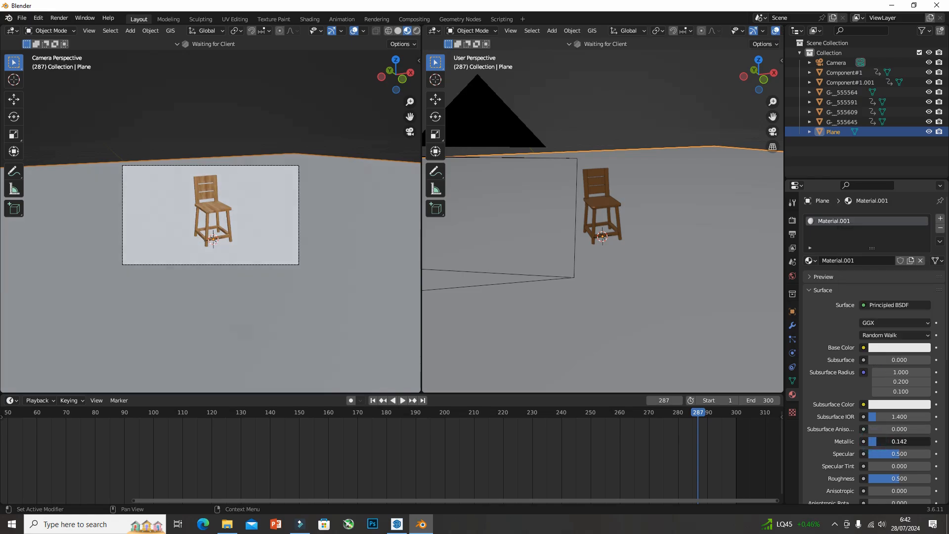
drag(893, 479, 872, 479)
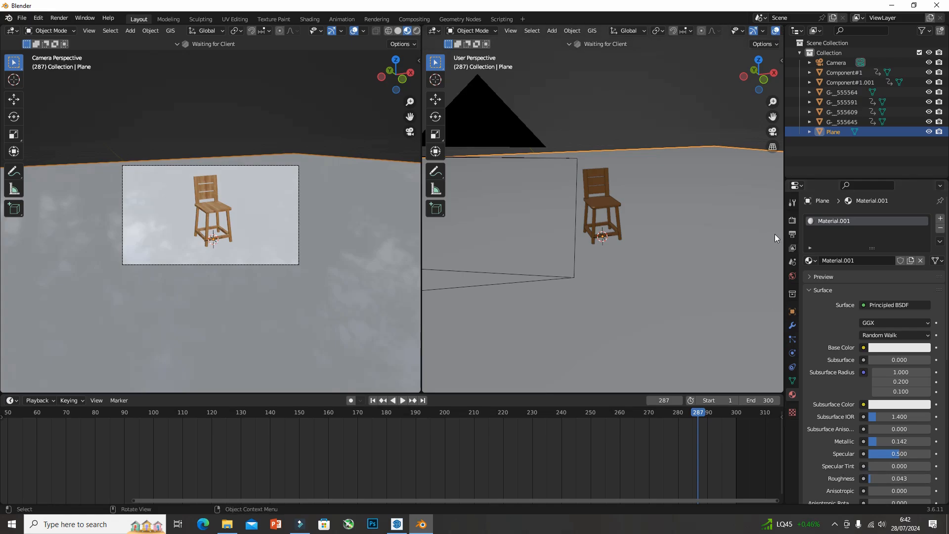
Switch the render engine to Eevee and show the camera view in rendered shading
click(793, 219)
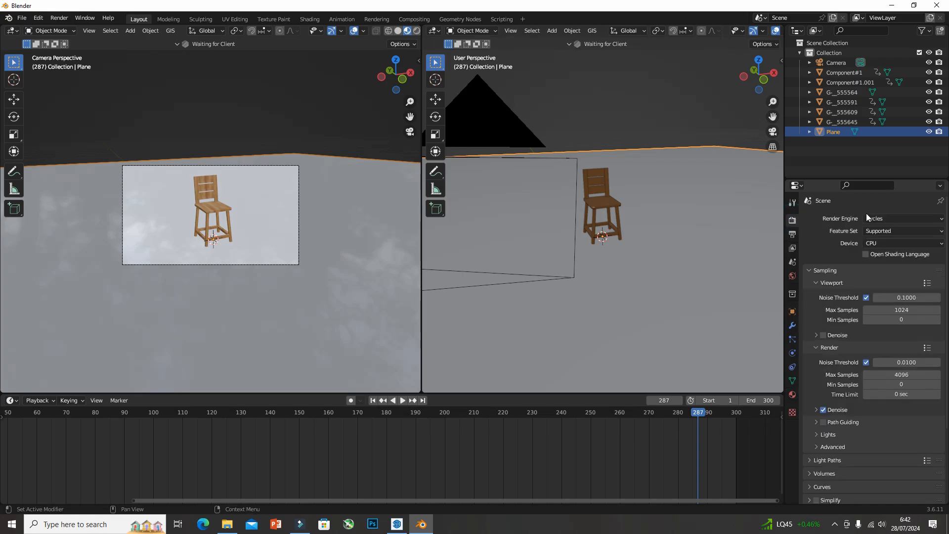
click(889, 218)
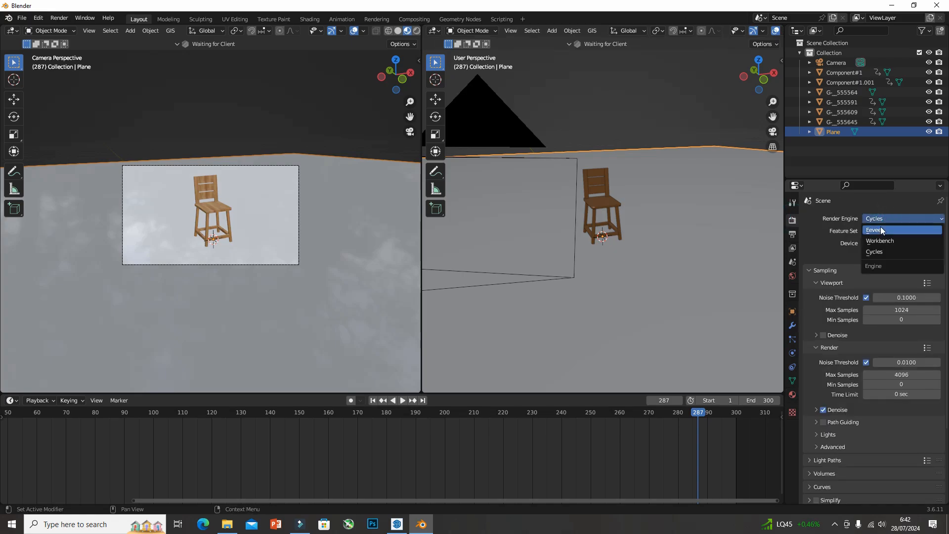
click(880, 229)
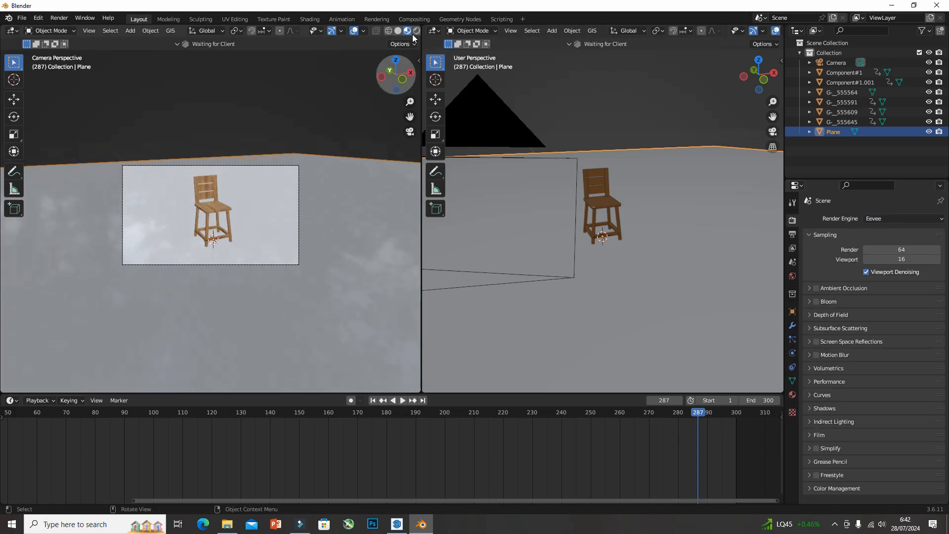
scroll(410, 33, down, 2)
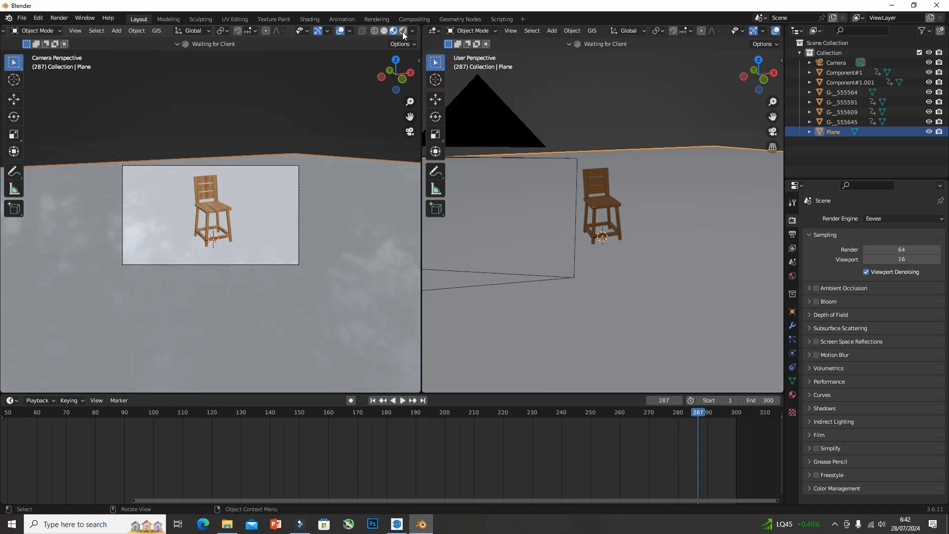
click(403, 31)
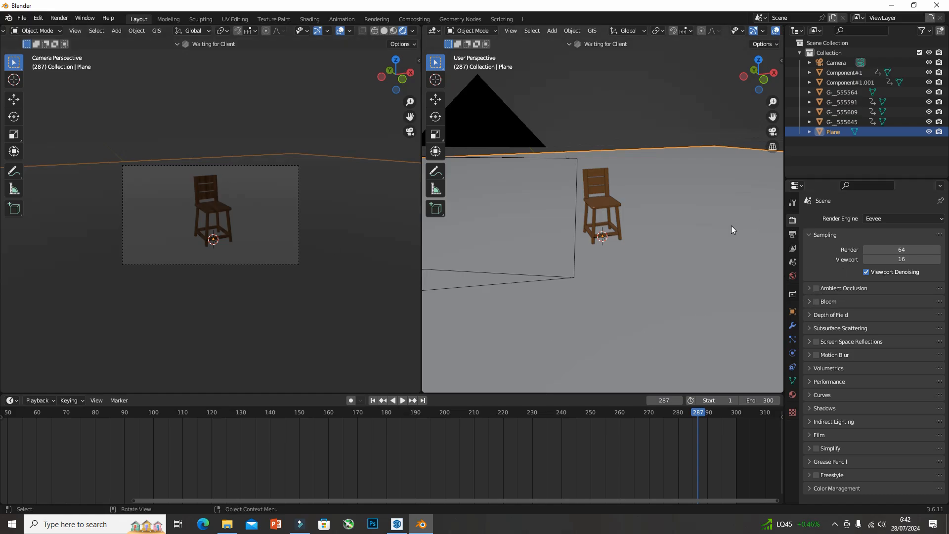
Enable Ambient Occlusion, Bloom and Screen Space Reflections for the Eevee render, and deselect the floor plane
click(813, 288)
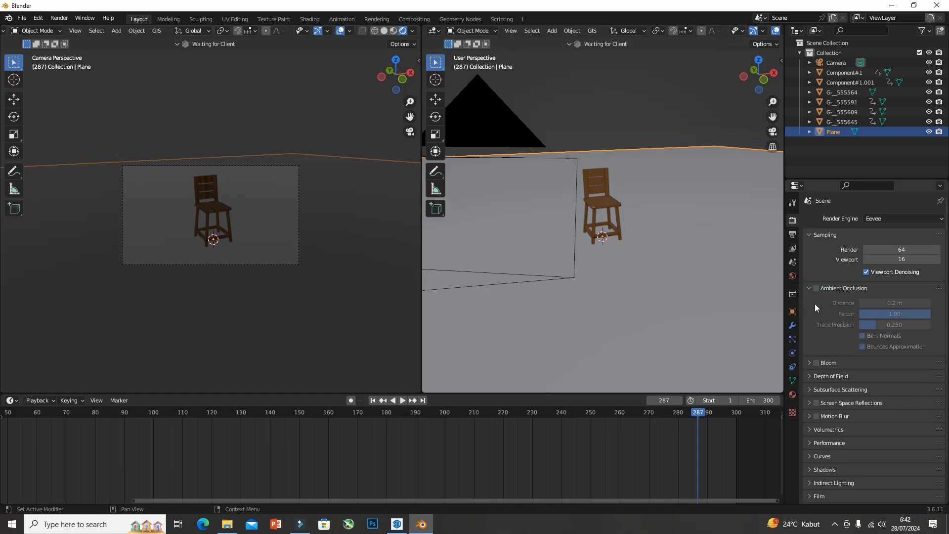
click(816, 288)
click(817, 363)
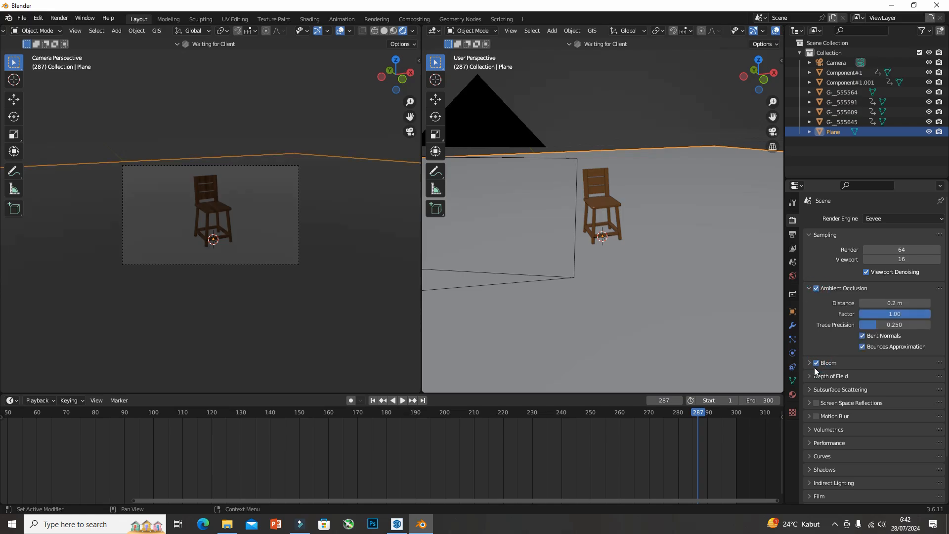
click(817, 403)
click(613, 116)
Add an area light at the chair and raise it along Z to just above the backrest
middle_drag(600, 123, 600, 134)
scroll(597, 134, down, 2)
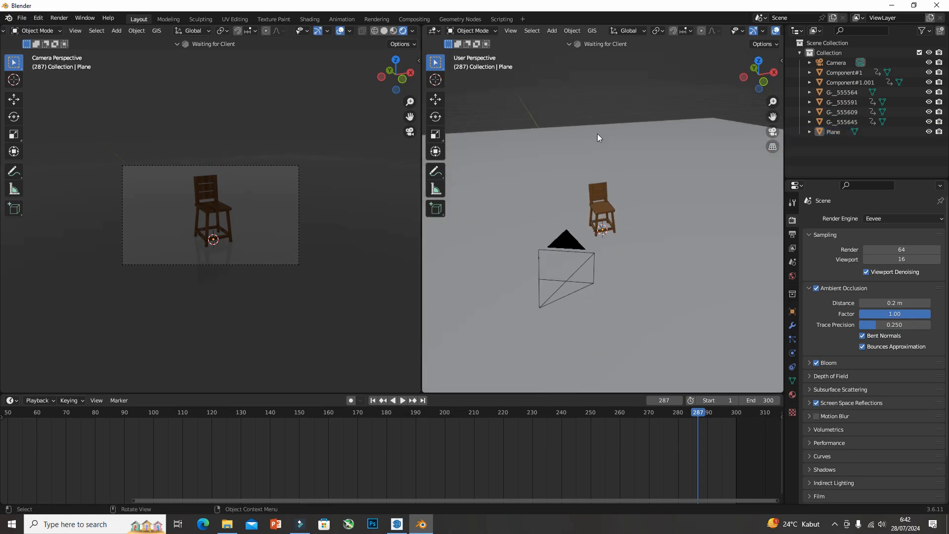
scroll(597, 133, down, 1)
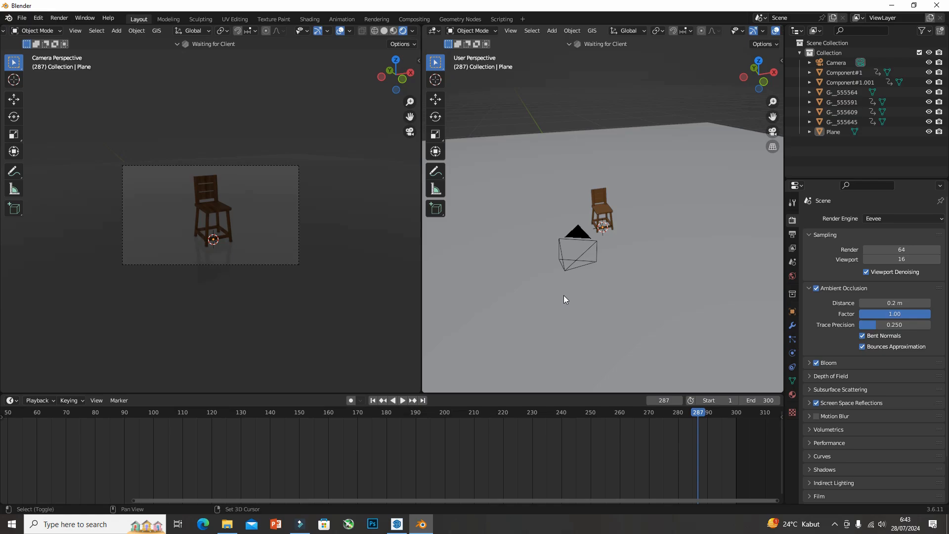
key(shift+a)
mouse_move(518, 419)
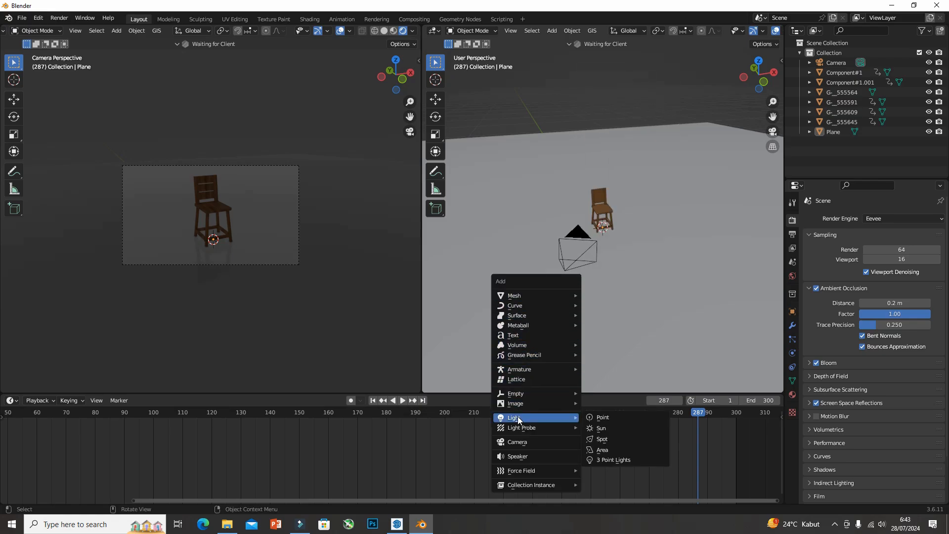
click(596, 450)
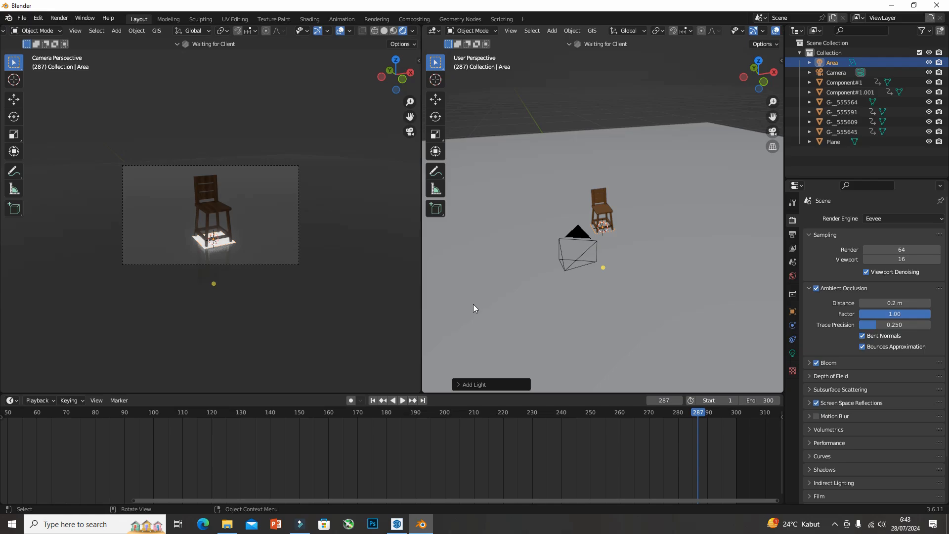
key(g)
key(z)
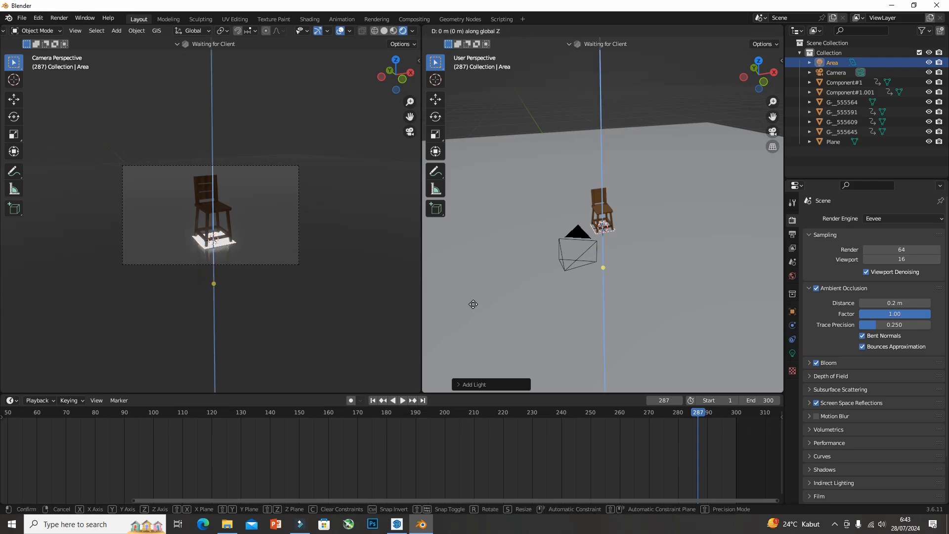
click(470, 255)
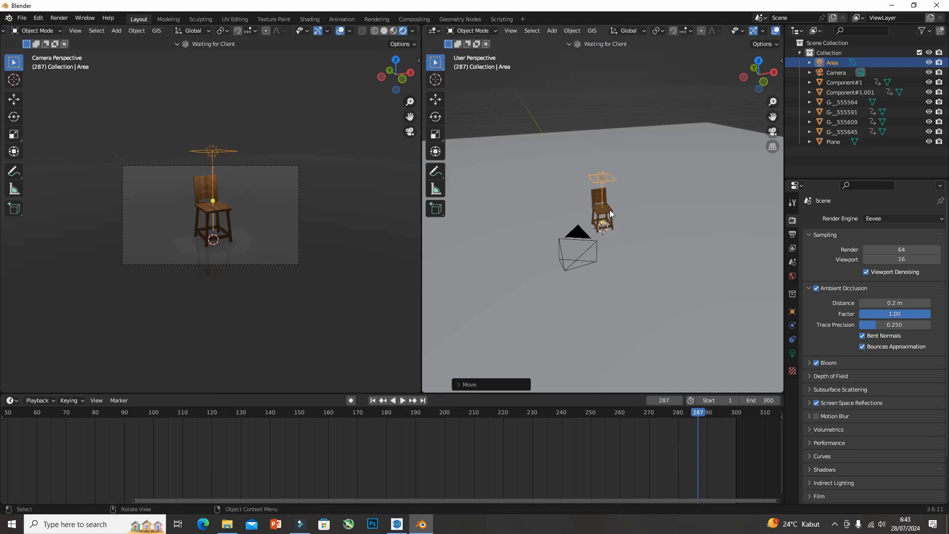
Set the area light's power to 50 W
click(793, 355)
click(895, 286)
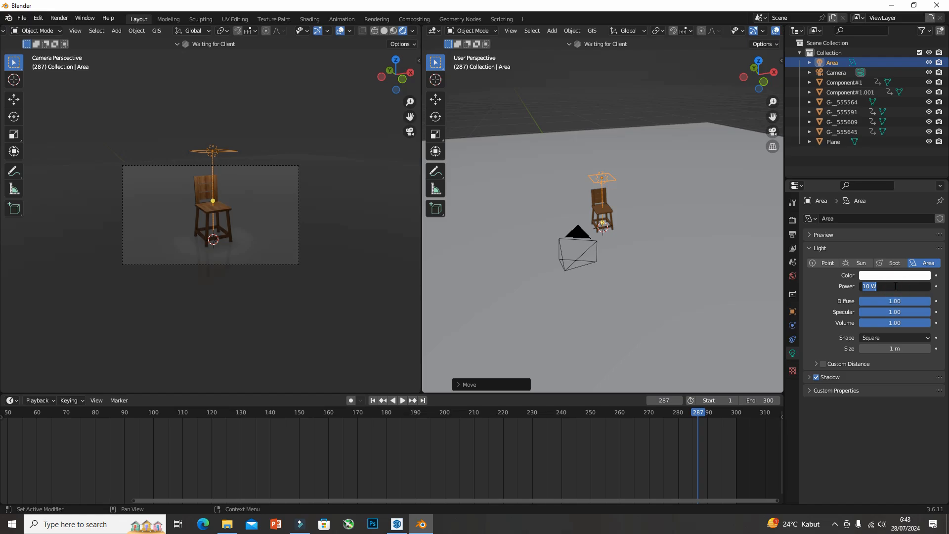
text(100)
key(Return)
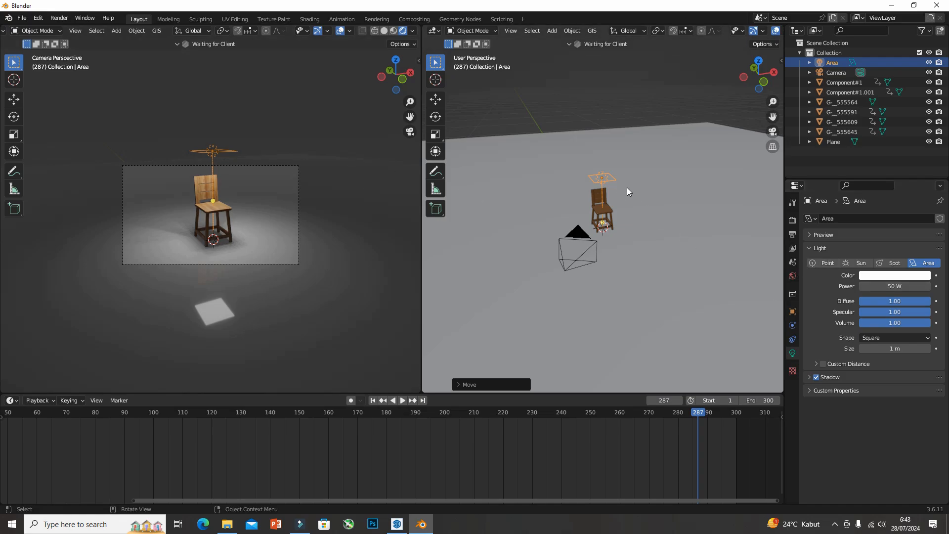
Duplicate the area light along X to one side of the chair, and duplicate that copy about -3.44 m along X to the other side
middle_drag(613, 188, 598, 239)
scroll(559, 236, down, 1)
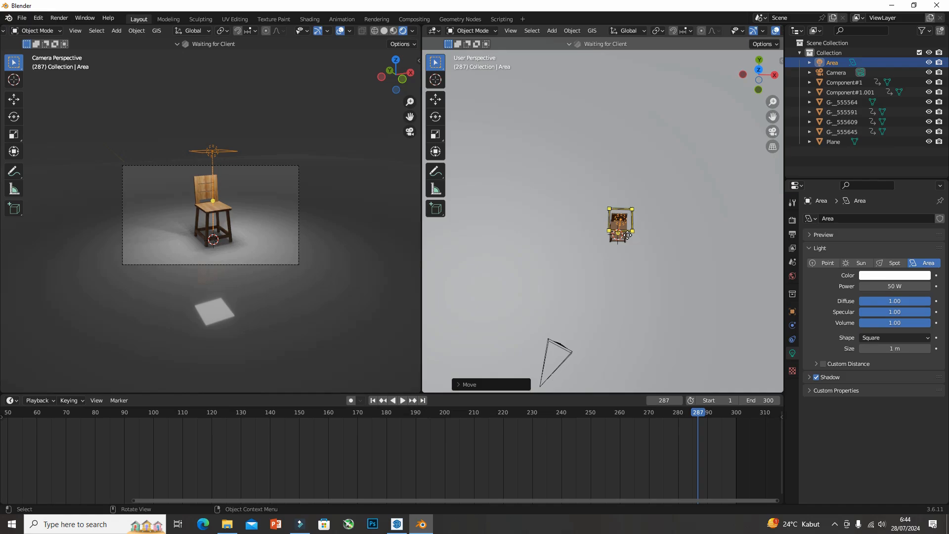
key(shift)
key(shift+d)
key(x)
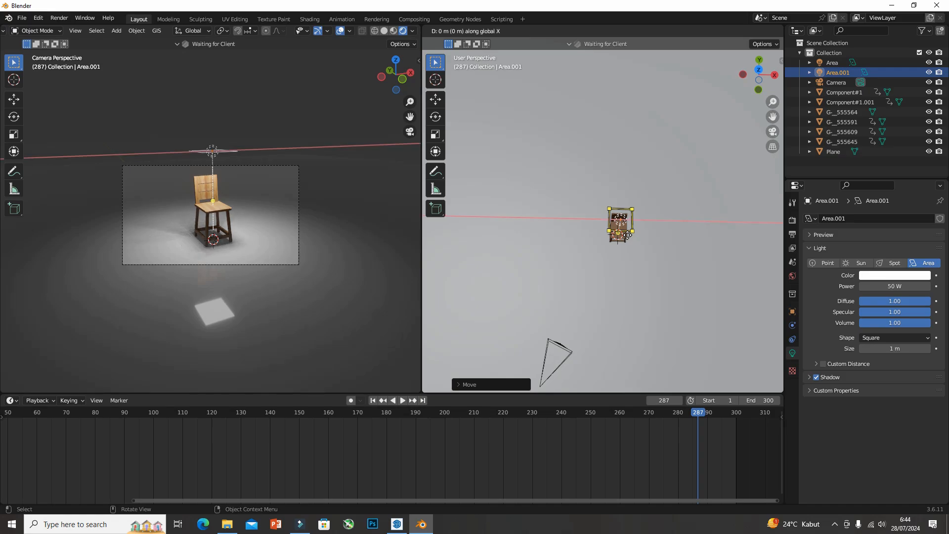
click(664, 246)
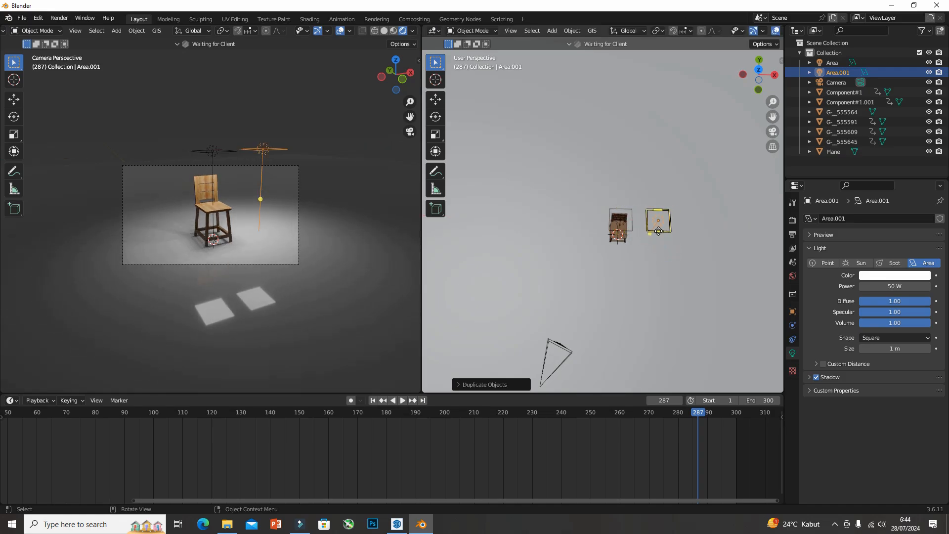
key(shift+d)
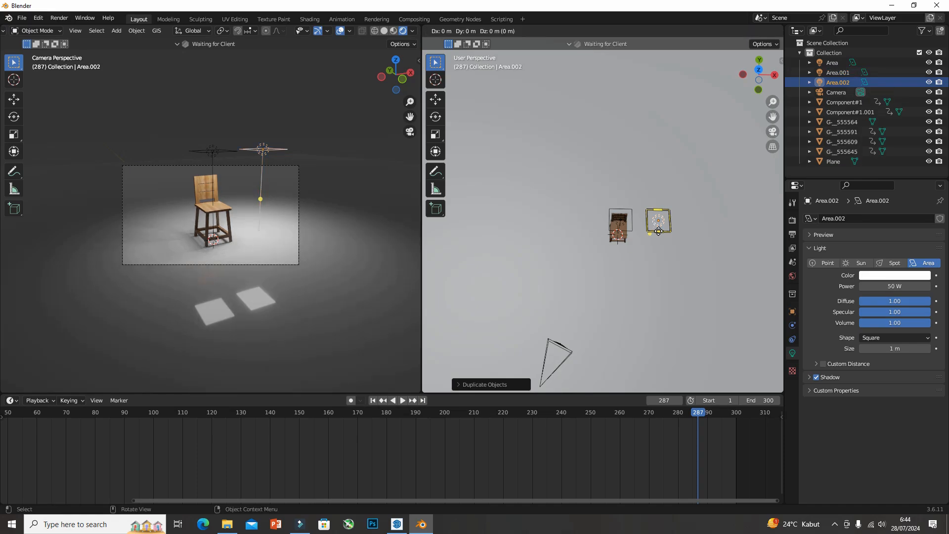
key(x)
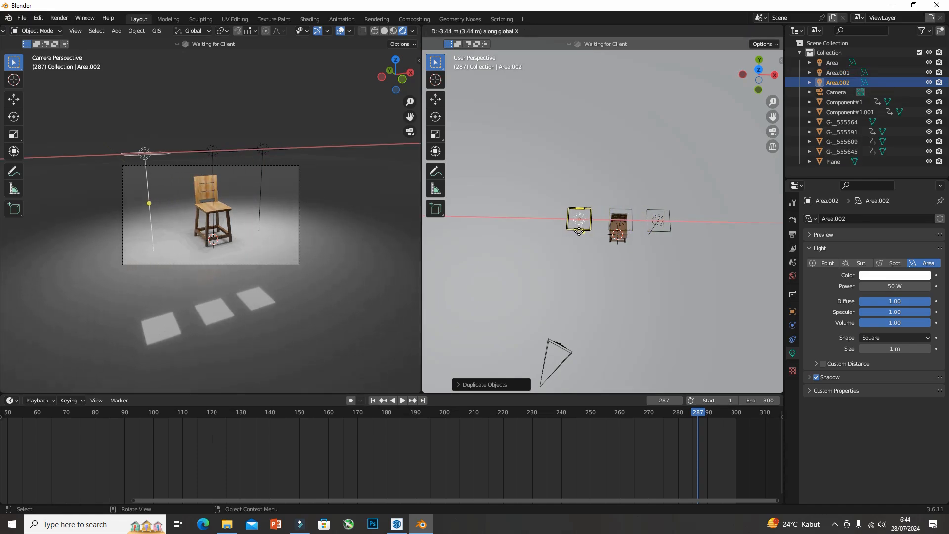
click(579, 231)
Tilt the two side area lights, Area.002 and Area.001, so that both aim at the chair
middle_drag(621, 248, 593, 240)
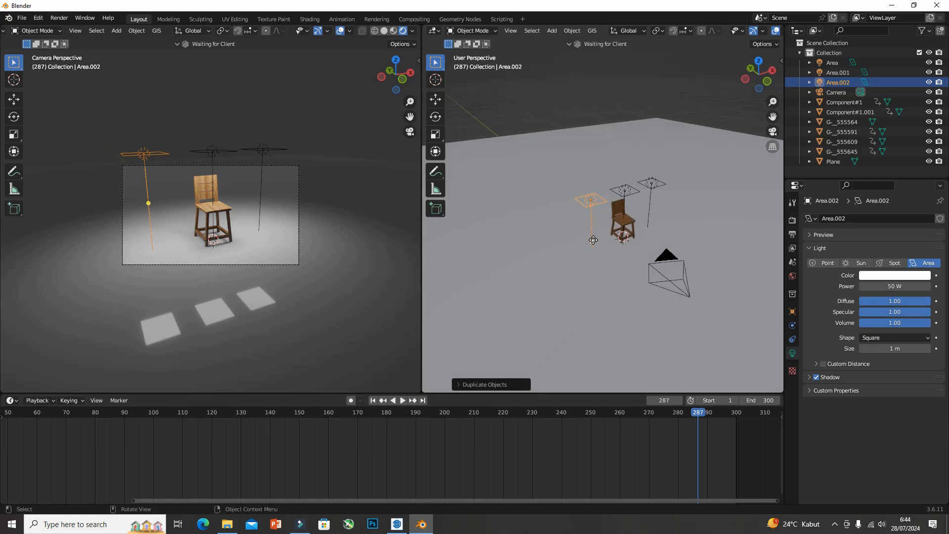
drag(594, 240, 624, 227)
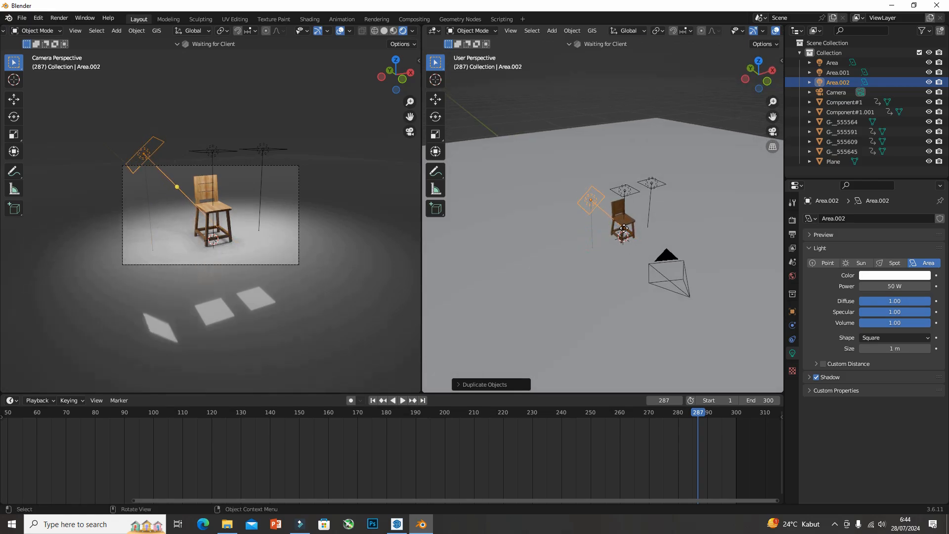
click(649, 201)
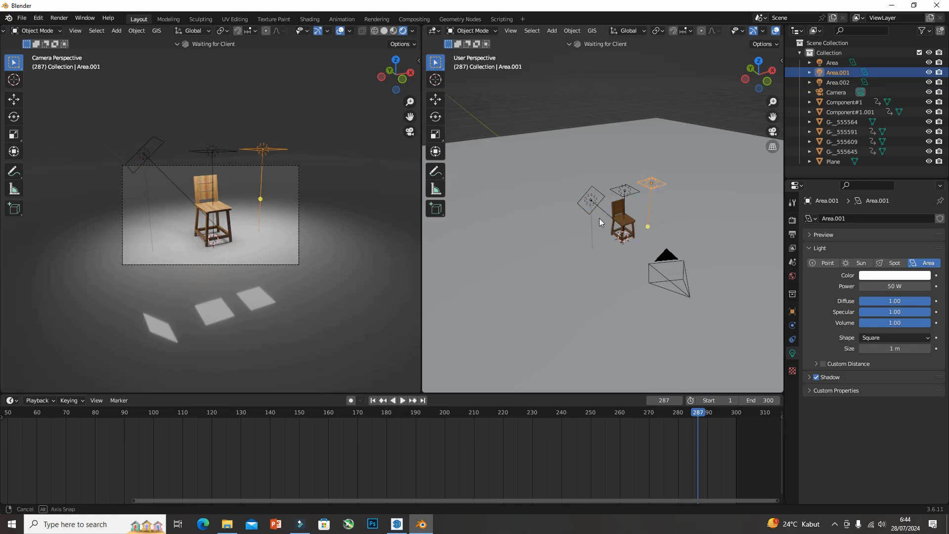
mouse_move(600, 218)
middle_down()
mouse_move(537, 215)
mouse_move(594, 233)
middle_up()
drag(630, 250, 606, 243)
Duplicate the area light above the chair along Y to a spot between the chair and the camera
middle_drag(605, 248, 645, 232)
click(623, 216)
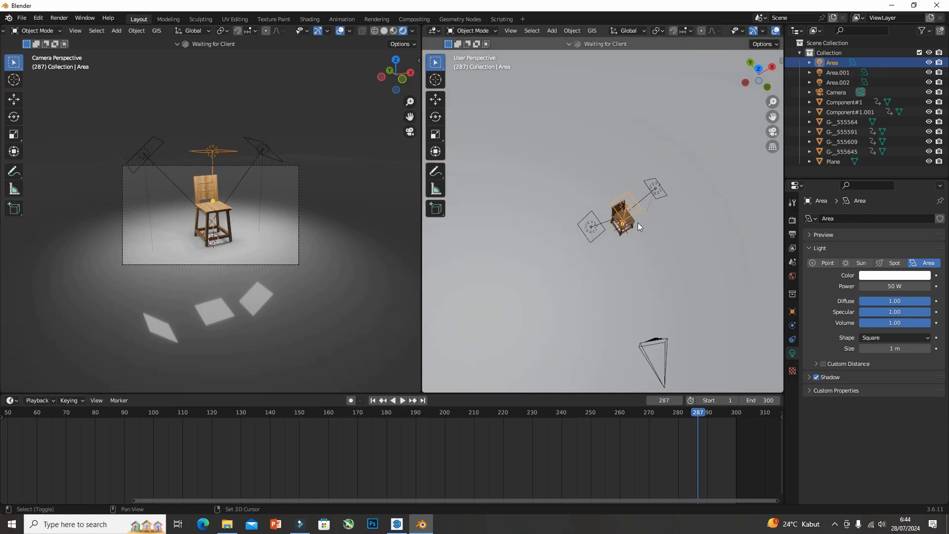
key(shift+d)
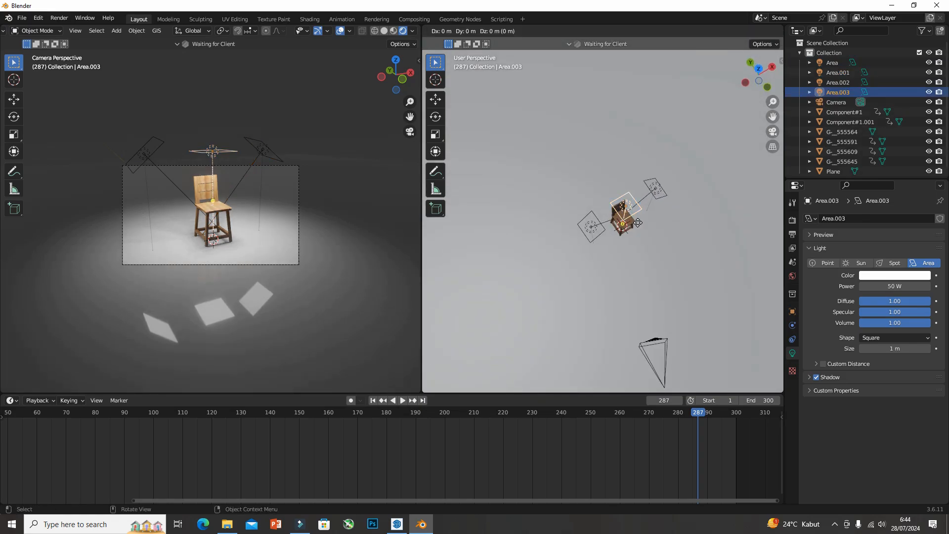
key(y)
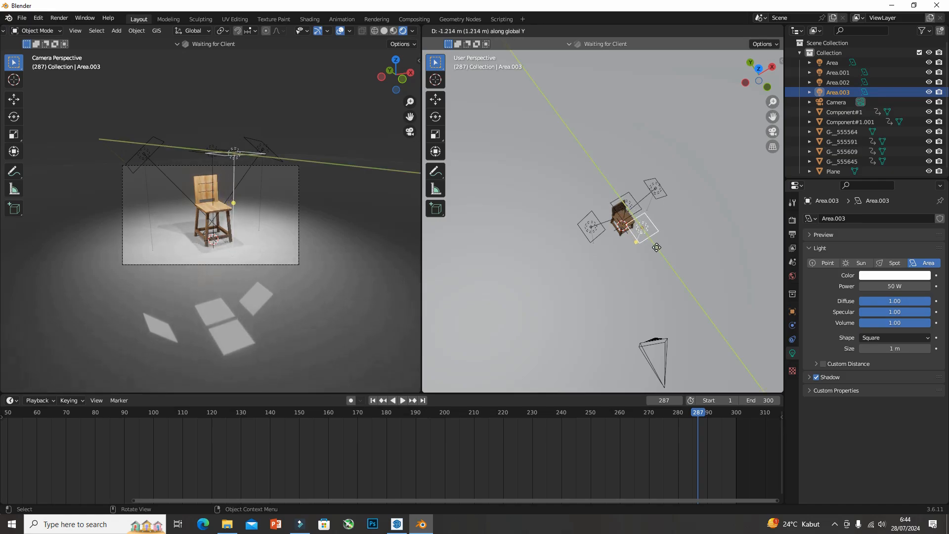
click(668, 277)
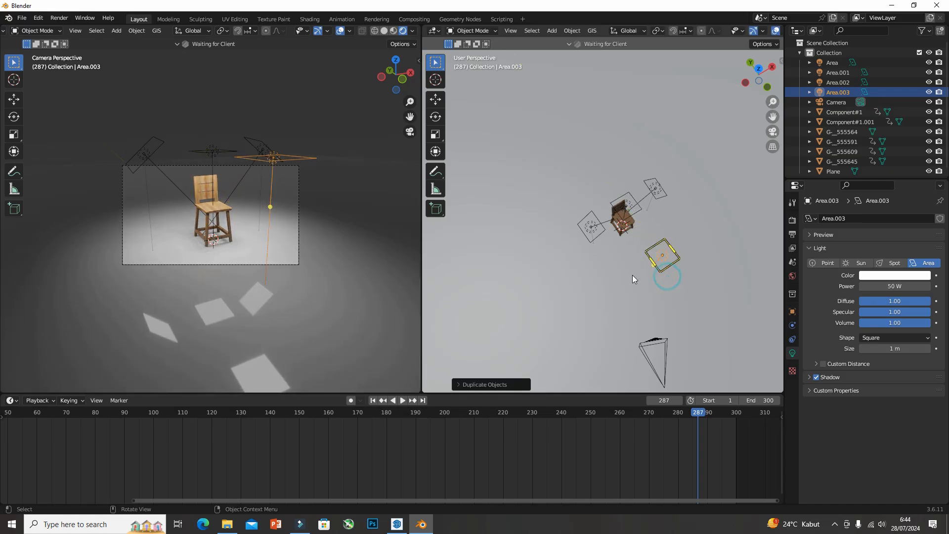
Tilt the front area light, Area.003, so that it aims at the chair, and deselect it
middle_drag(632, 274, 656, 231)
drag(670, 238, 624, 231)
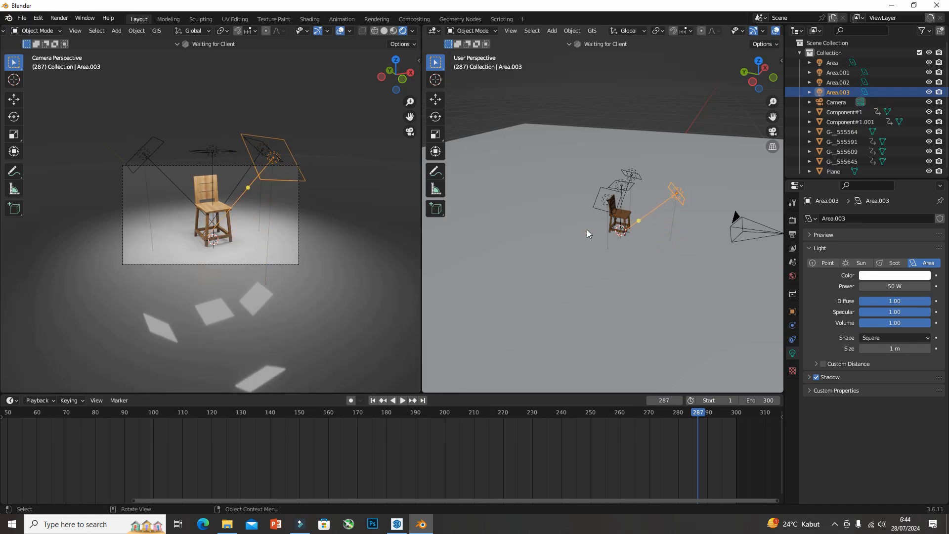
click(497, 99)
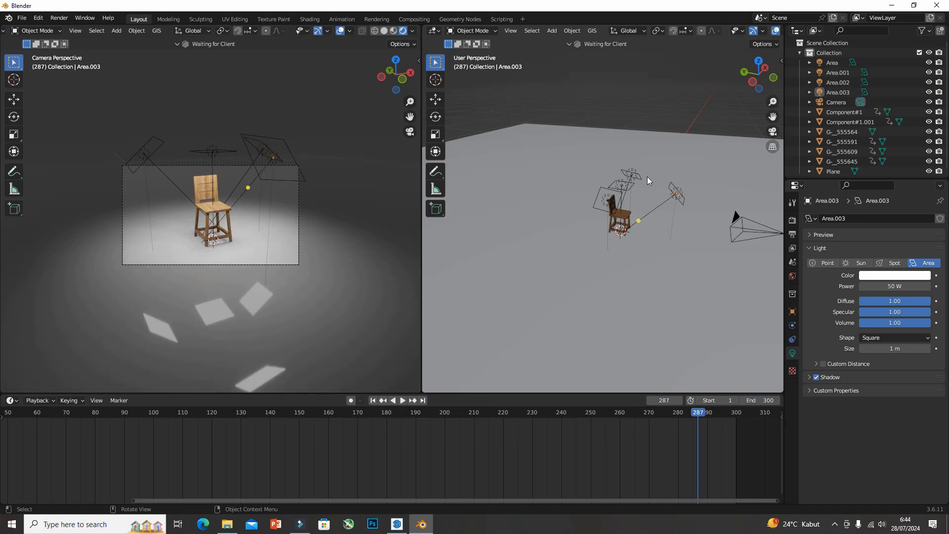
middle_drag(648, 176, 591, 179)
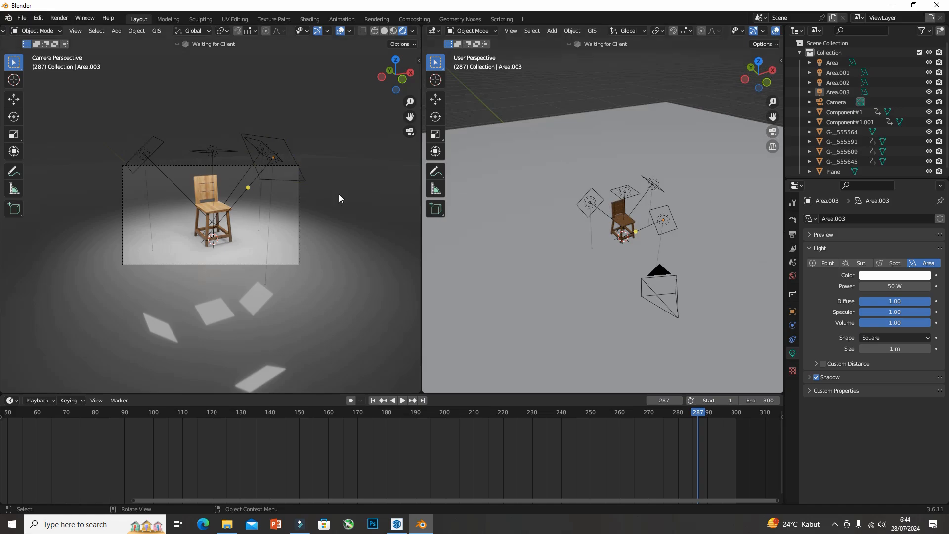
Play the chair assembly animation from frame 1 to check it under the new lights, and stop the playback
click(372, 401)
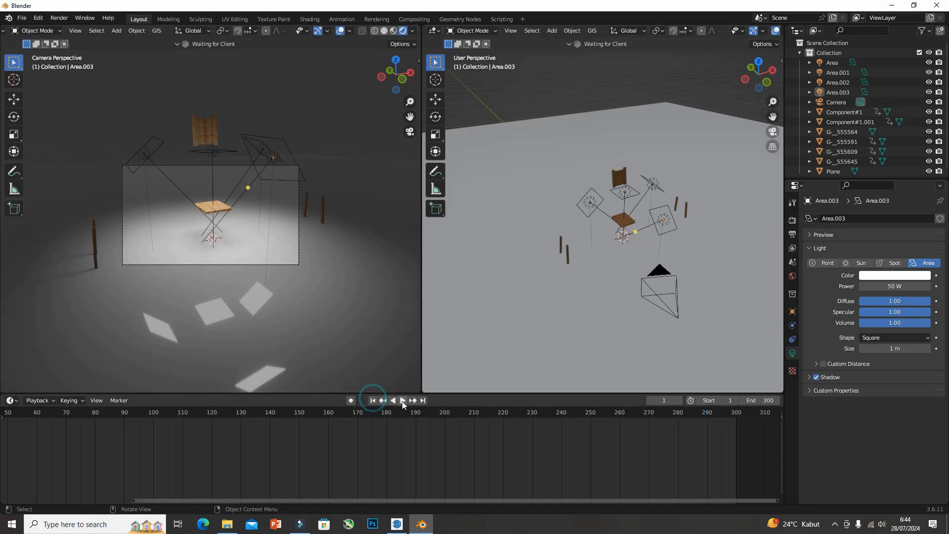
click(402, 400)
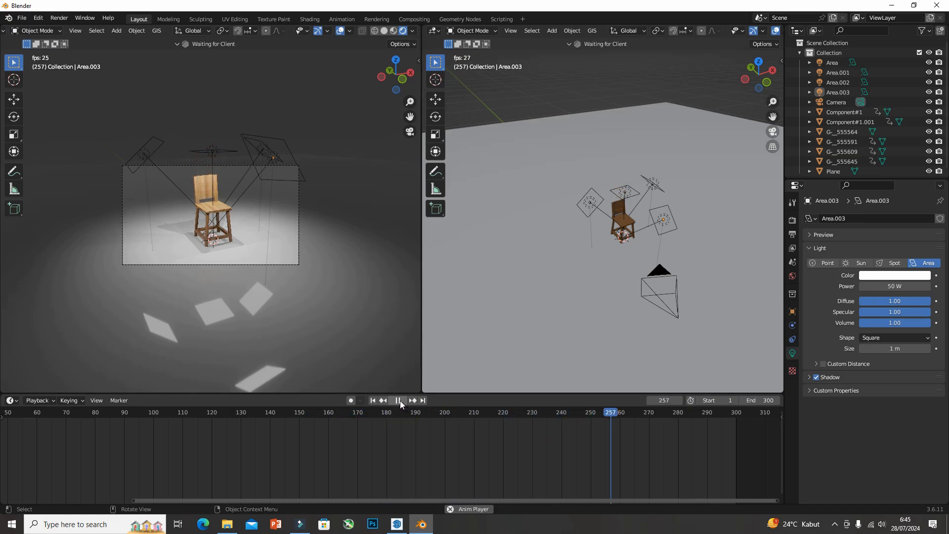
click(398, 401)
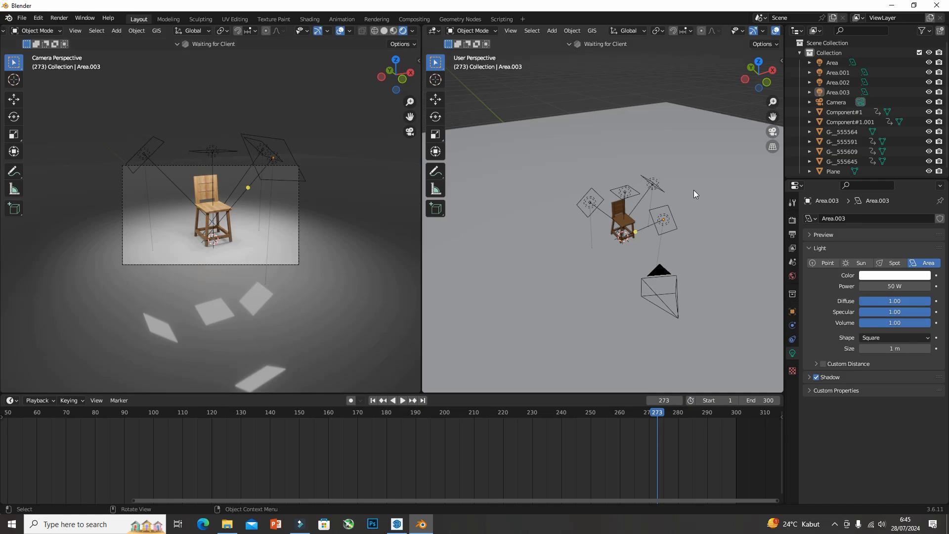
Set the render output path to the folder D:\File Desain with the file name "animasi kursi"
click(792, 224)
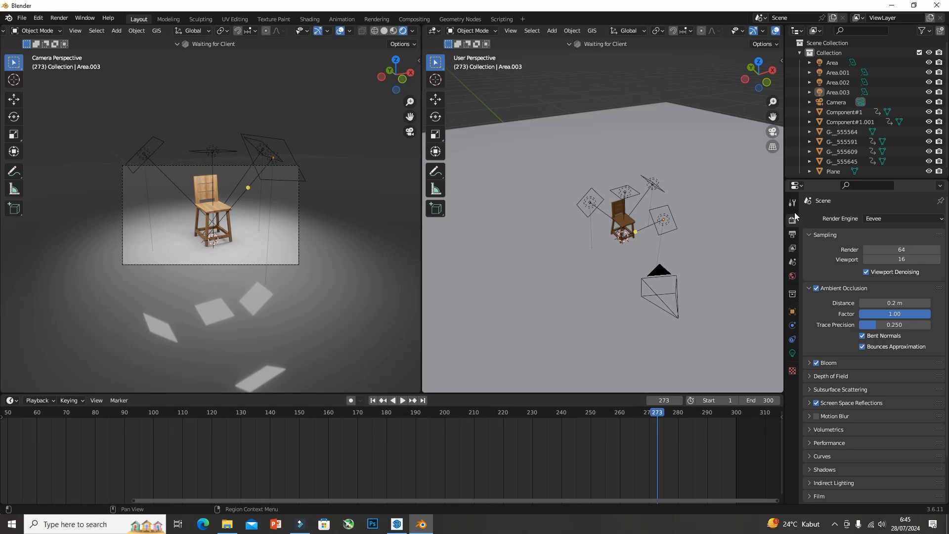
click(793, 234)
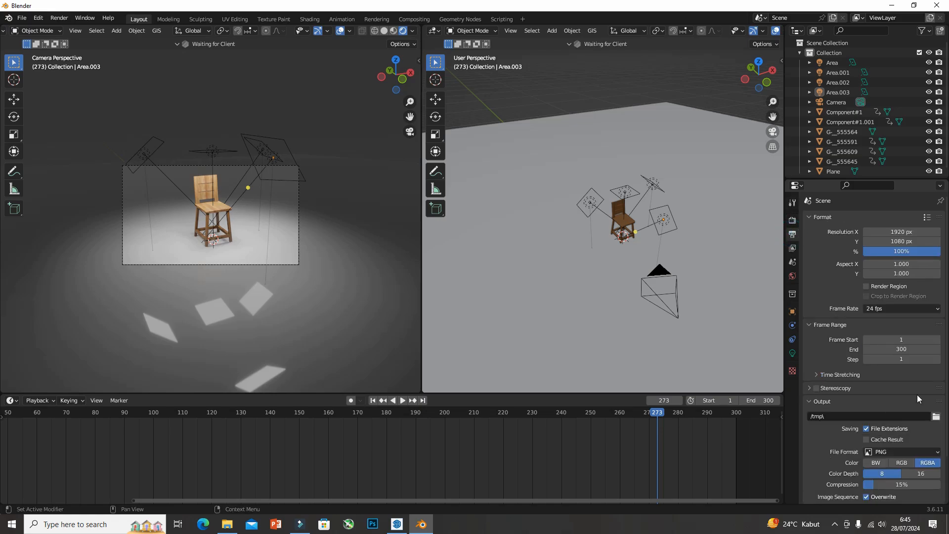
scroll(894, 442, down, 2)
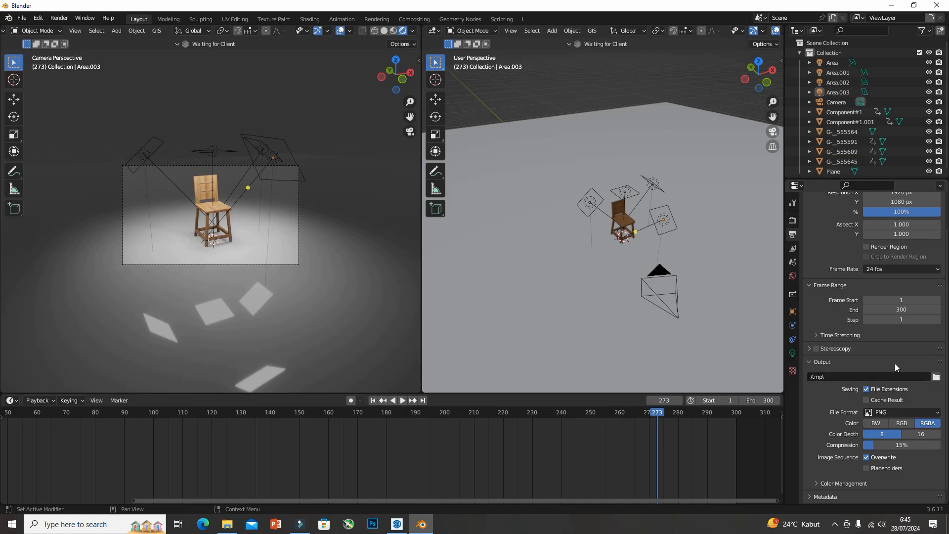
click(936, 377)
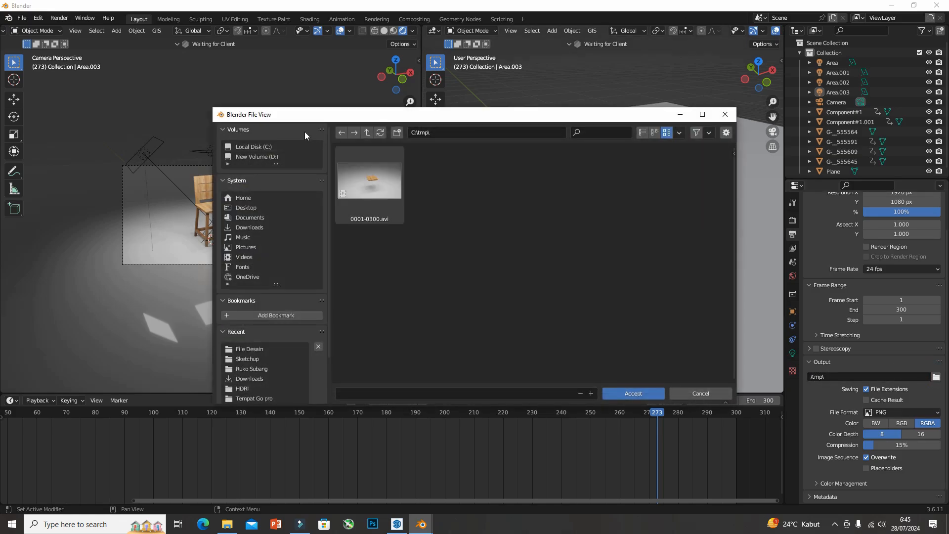
click(249, 156)
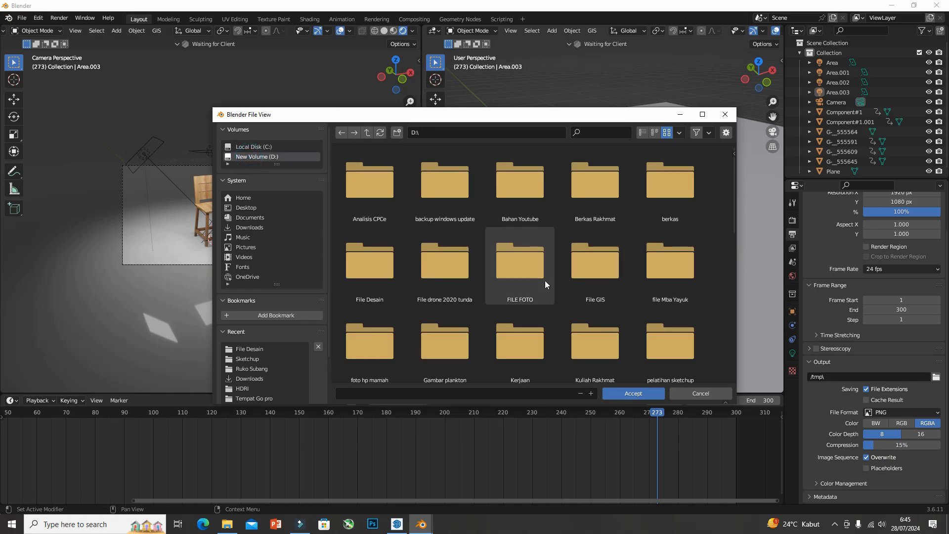
click(381, 279)
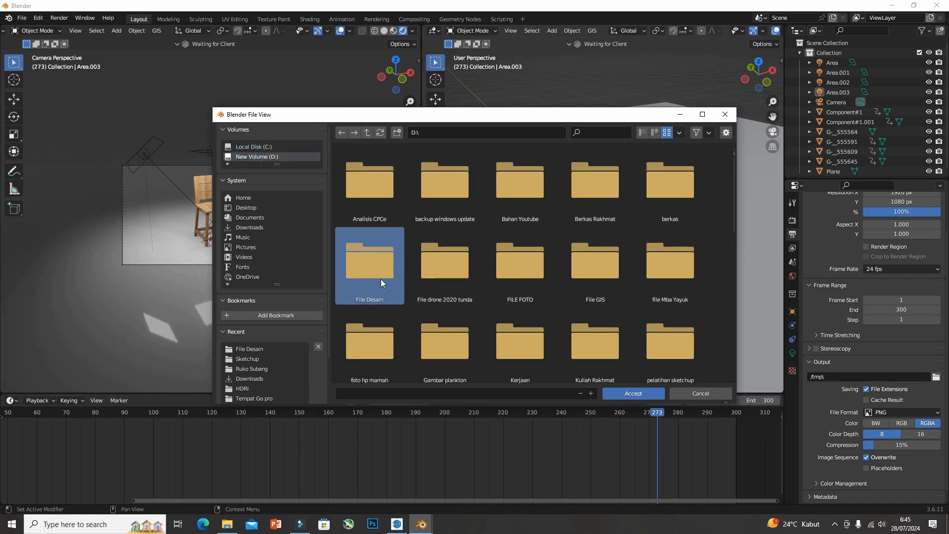
double_click(380, 279)
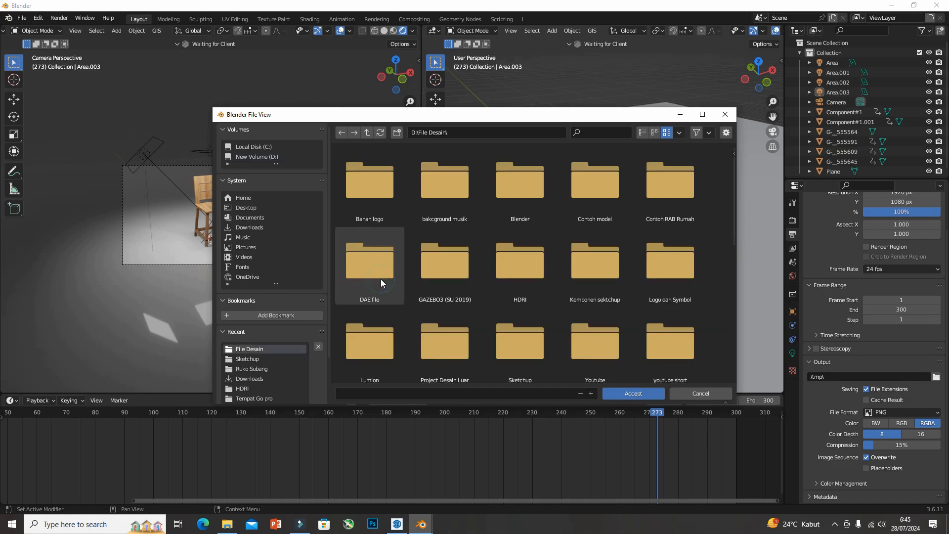
click(390, 394)
text(a)
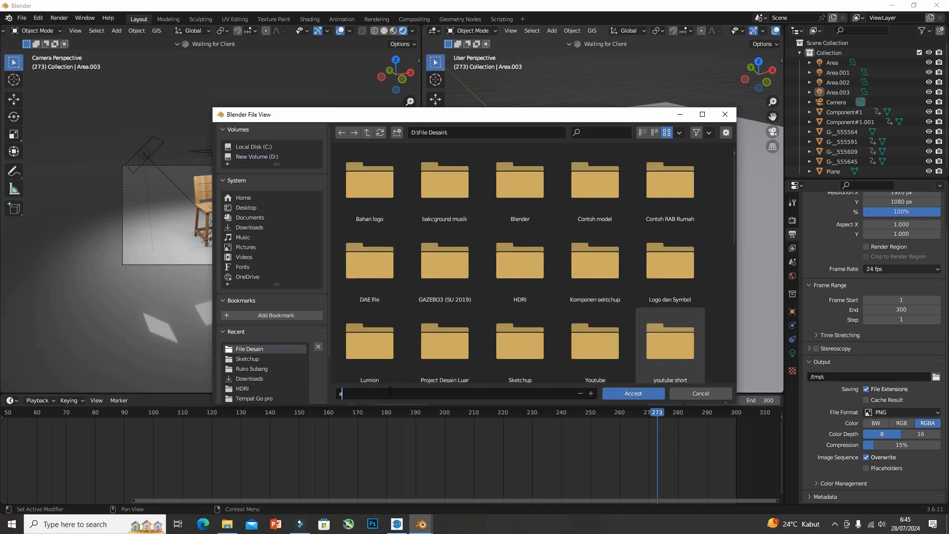
text(nimasi kursi)
click(633, 395)
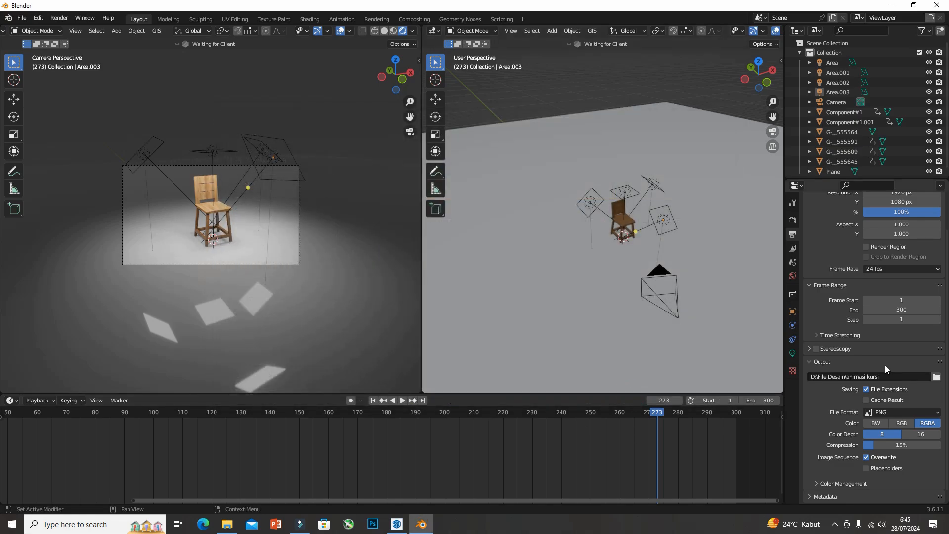
Set the output file format to FFmpeg Video and start rendering the animation
click(897, 413)
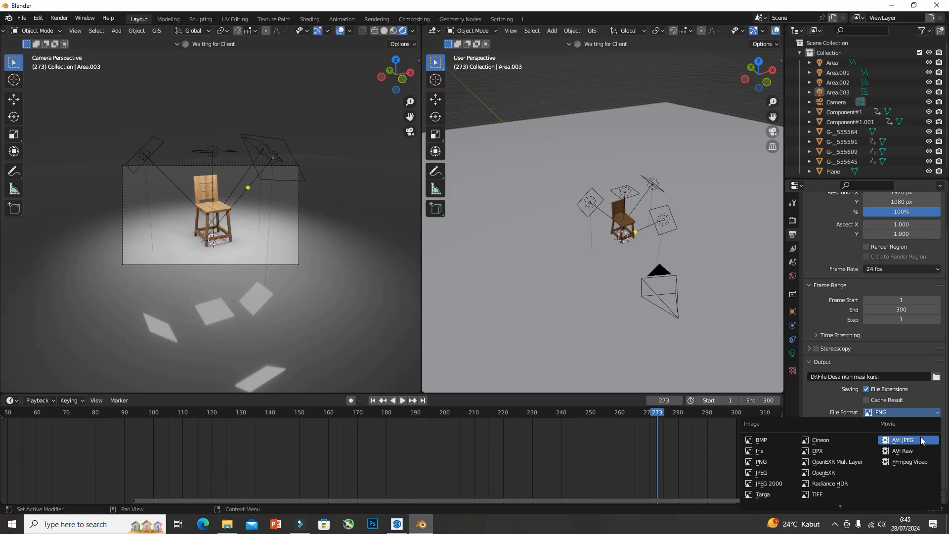
click(899, 461)
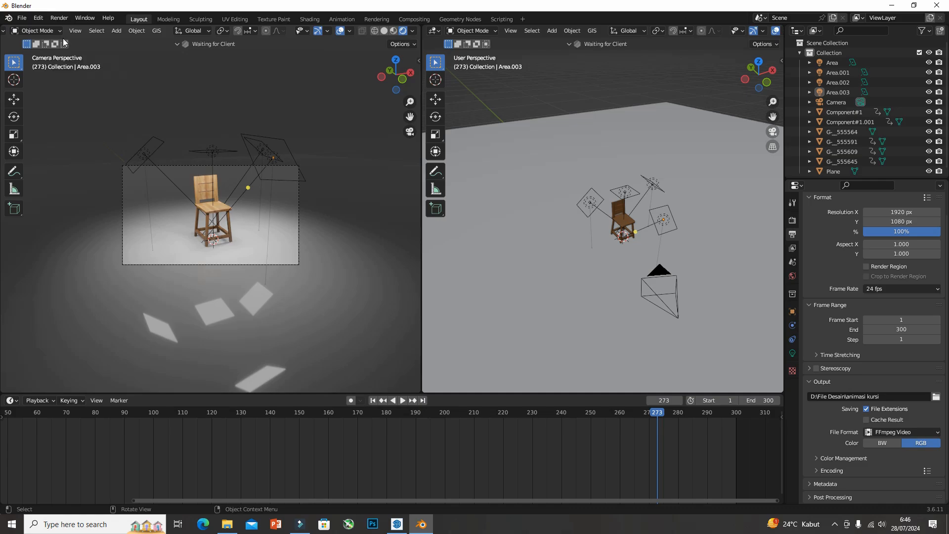
click(63, 21)
click(59, 18)
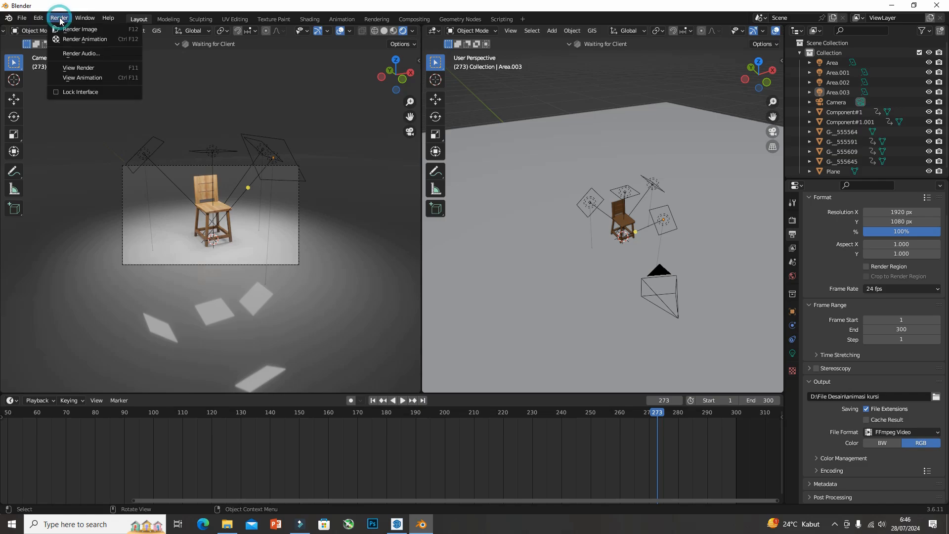
click(71, 42)
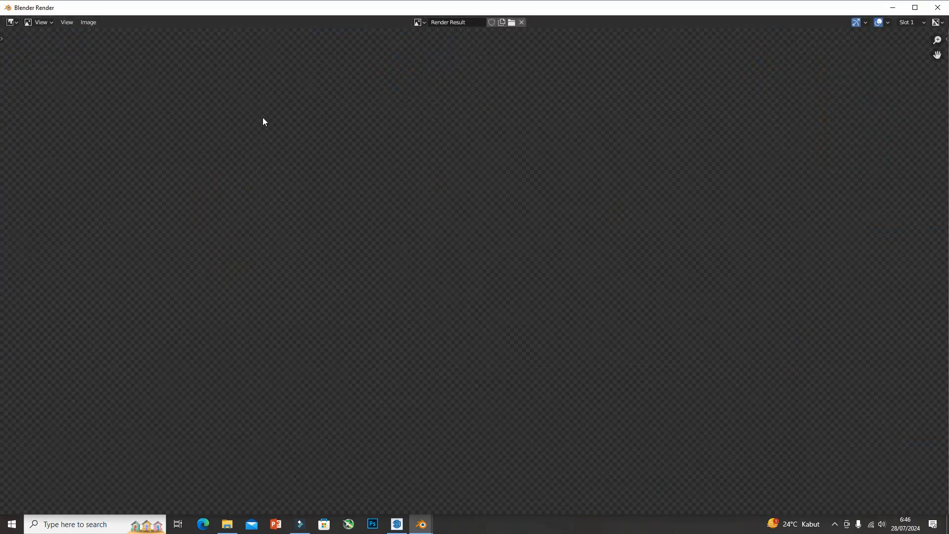